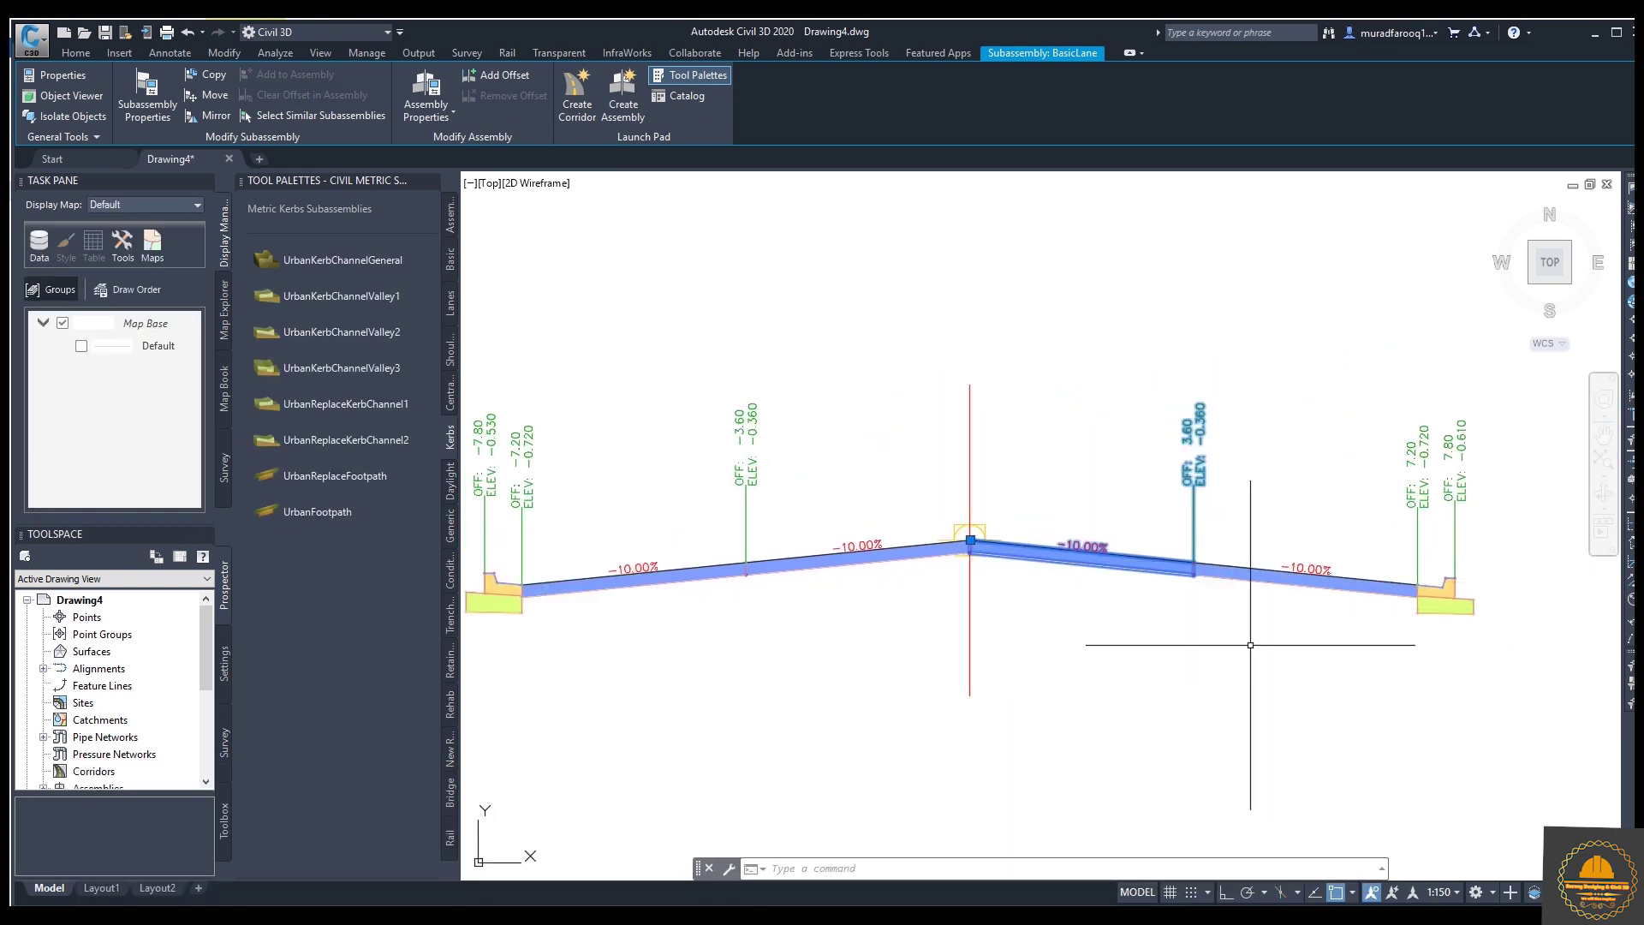
Clear the selection on the finished example road assembly.
key("Escape")
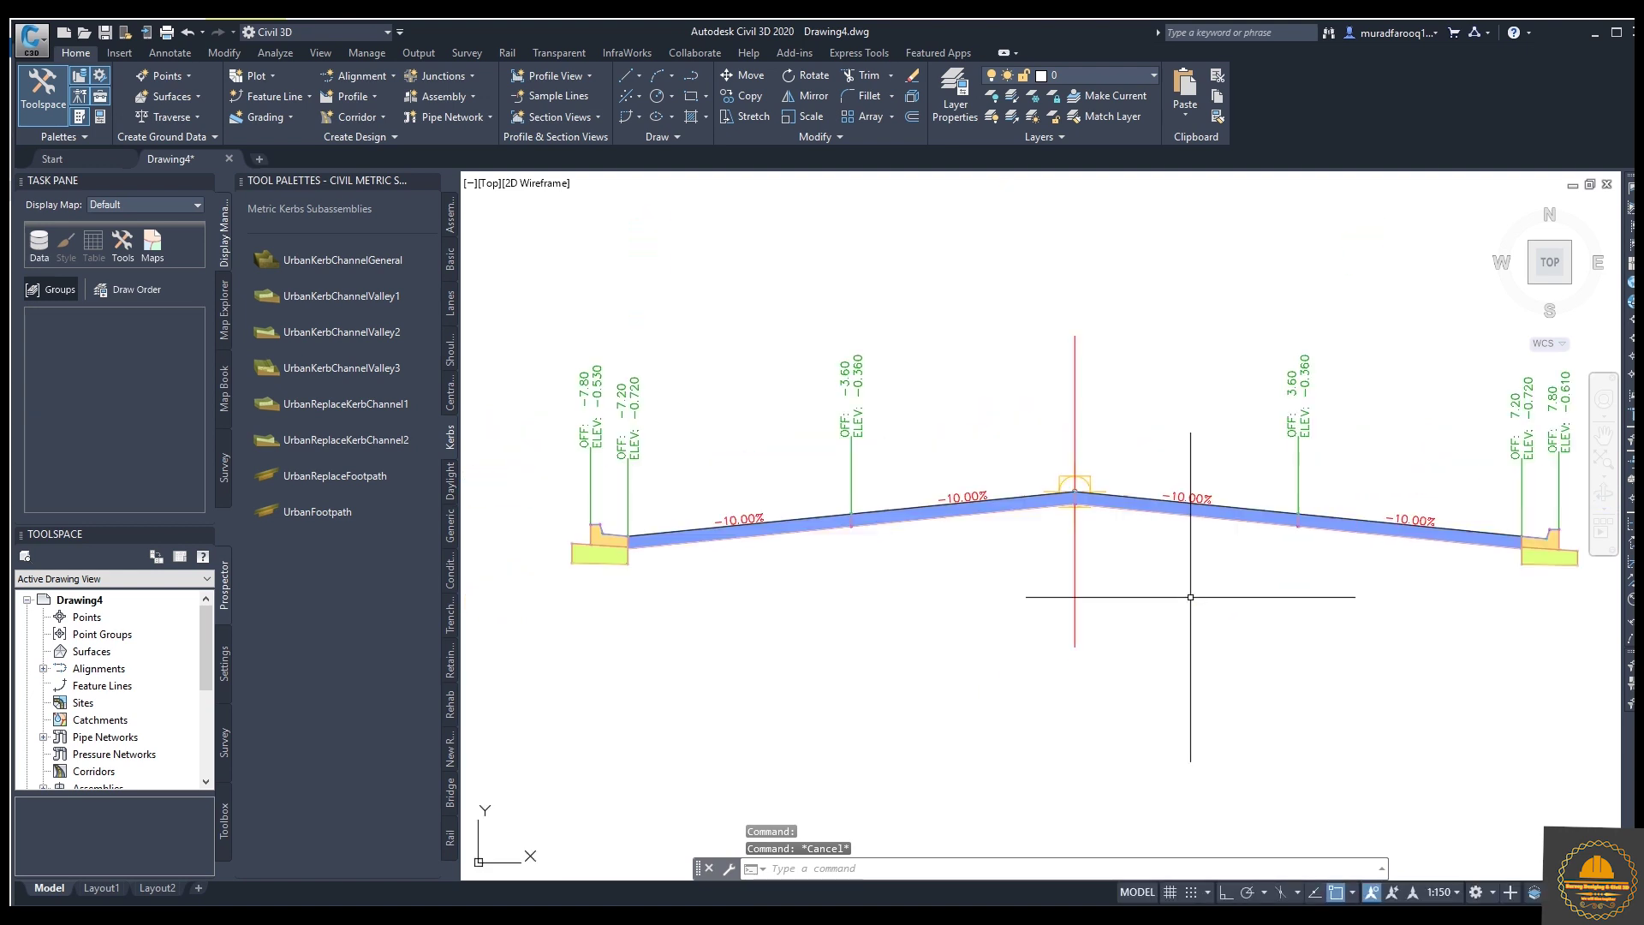
scroll(1138, 582, "down", 4)
scroll(1127, 579, "up", 6)
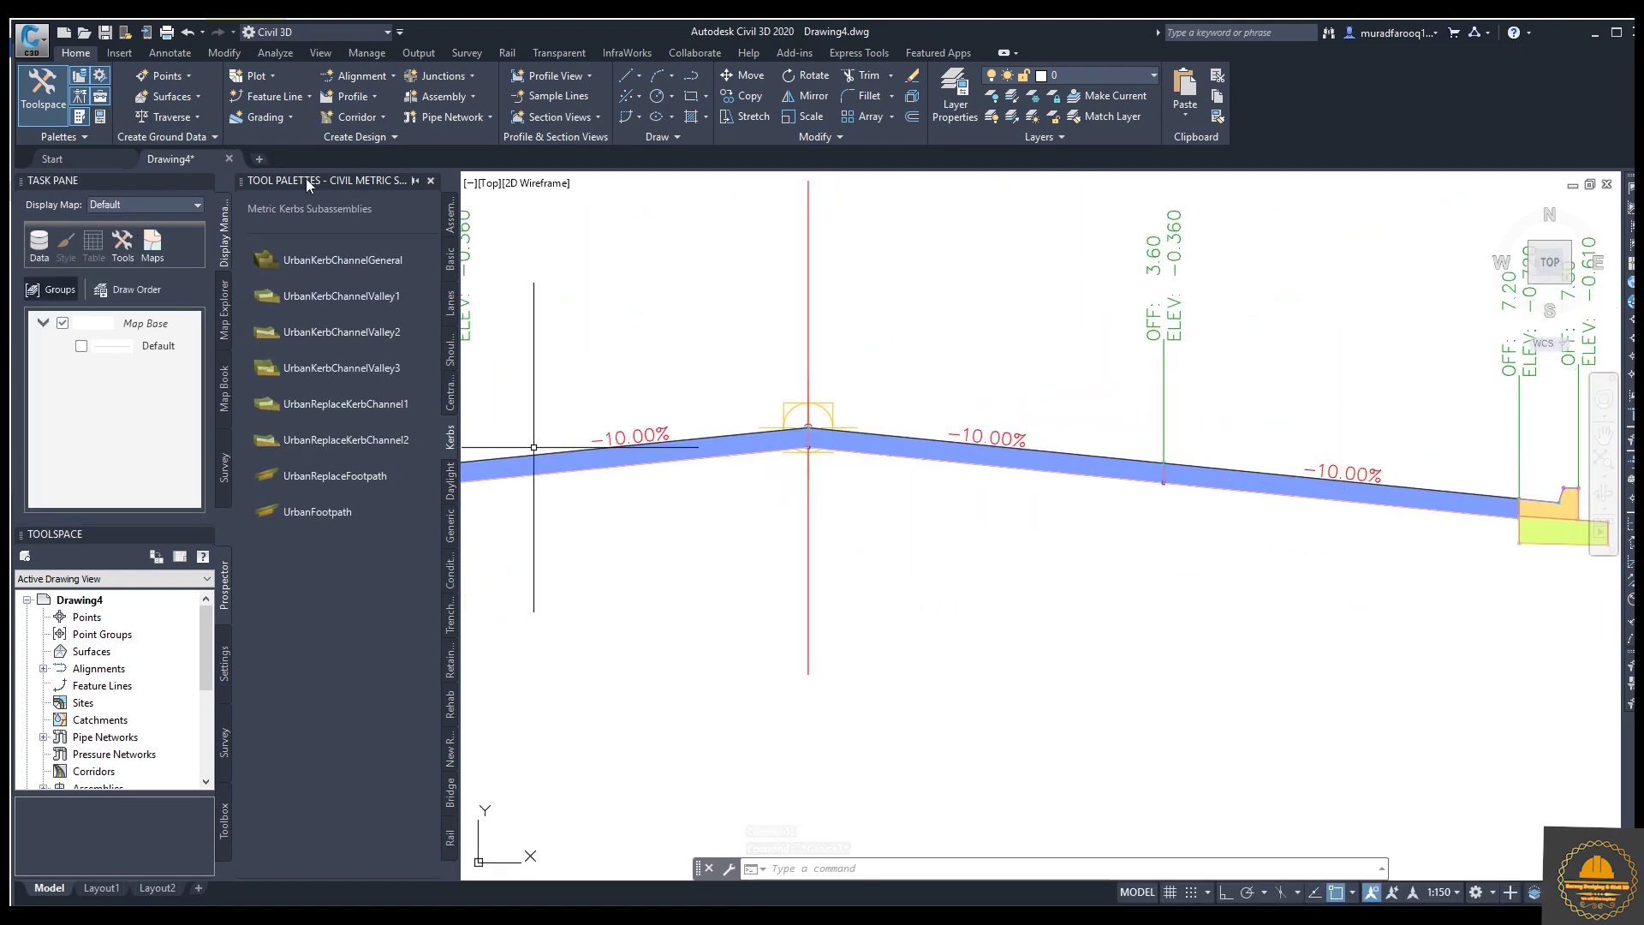
Browse the lane, shoulder, central, kerb and daylight subassembly palette tabs, then reframe the drawing.
left_click(452, 300)
left_click(448, 360)
left_click(450, 399)
left_click(449, 439)
left_click(451, 484)
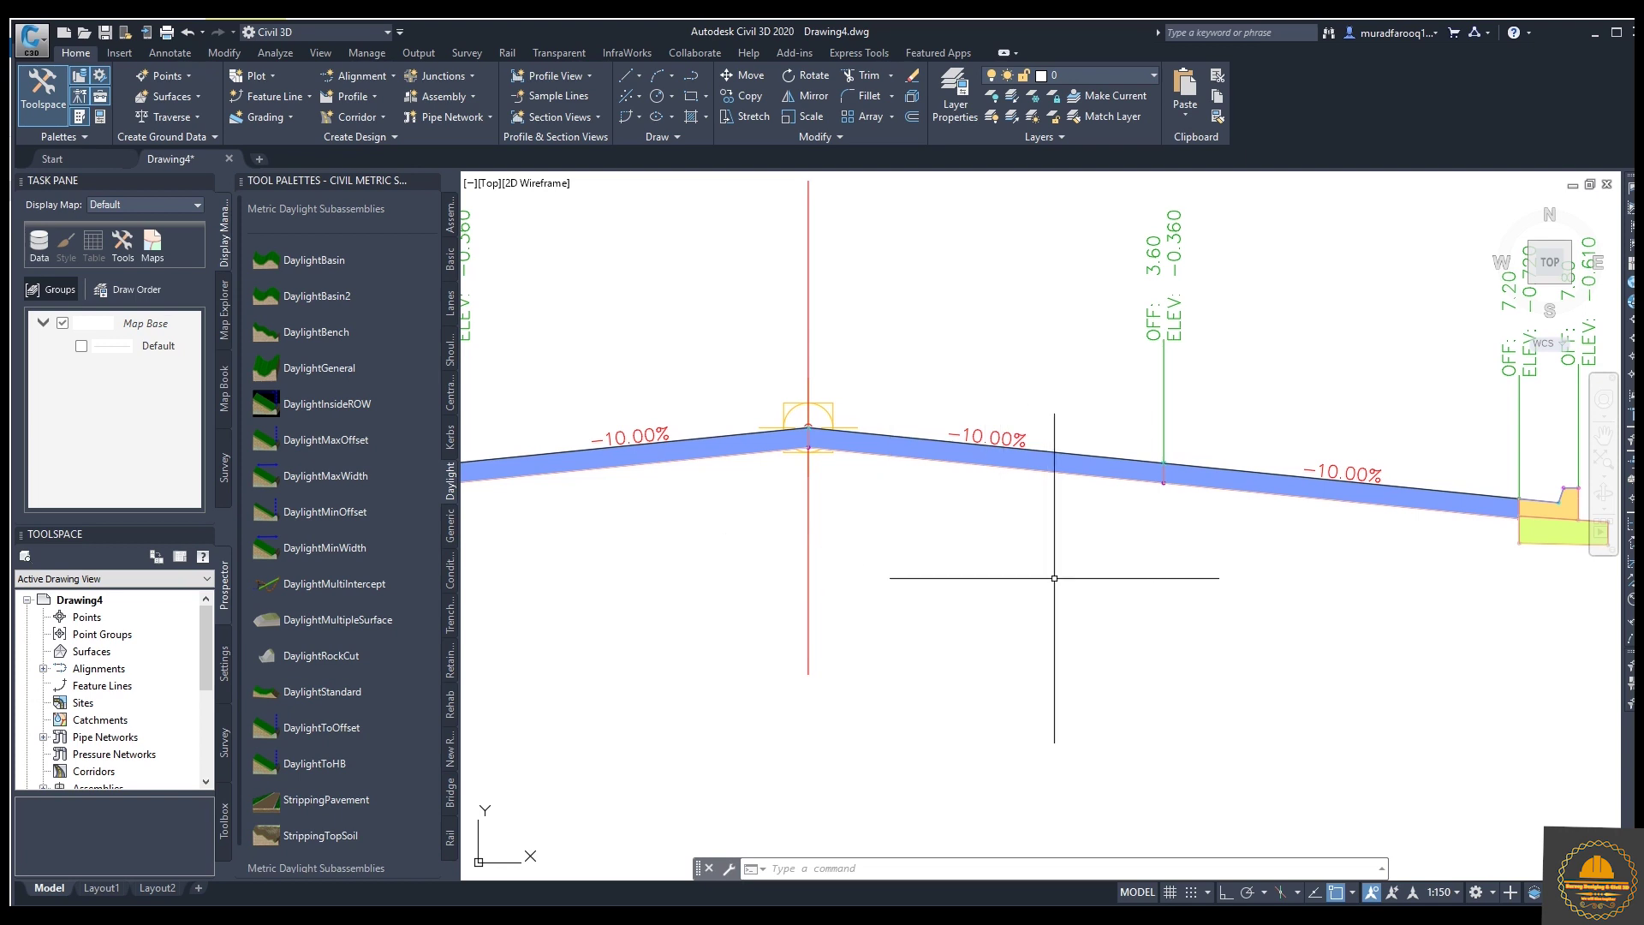
mouse_move(866, 530)
middle_mouse_down()
mouse_move(1091, 544)
mouse_move(1010, 485)
mouse_move(1109, 519)
middle_mouse_up()
scroll(1092, 545, "down", 2)
scroll(1109, 519, "down", 1)
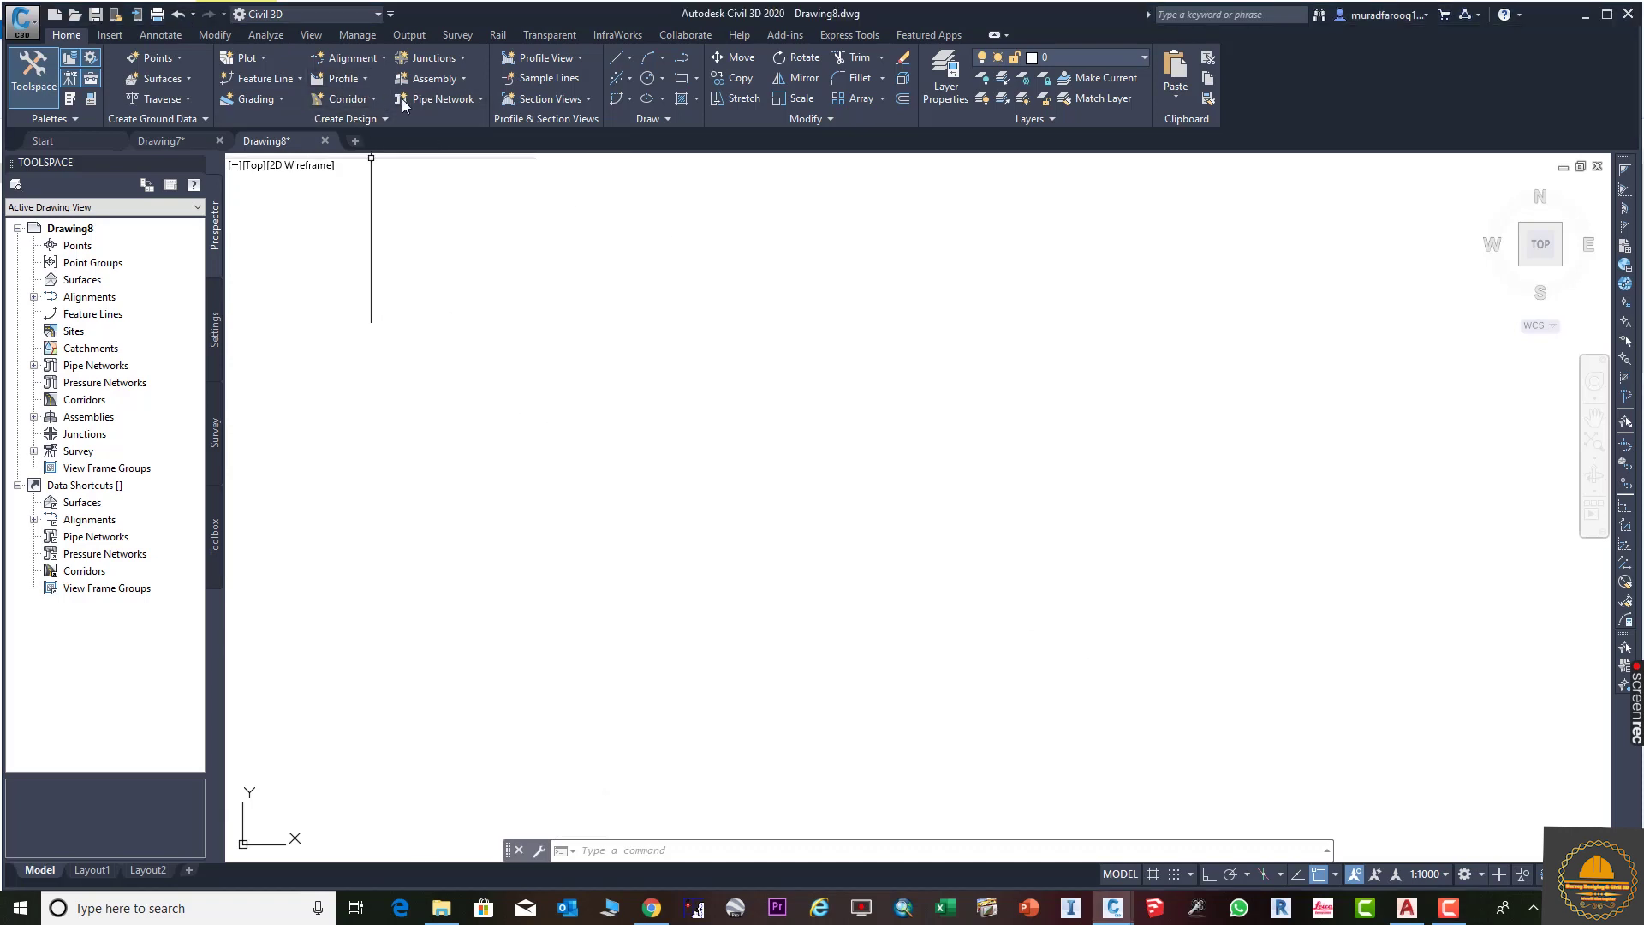
Start a new assembly with the View-Edit with Shading code set style and Basic assembly style.
left_click(463, 79)
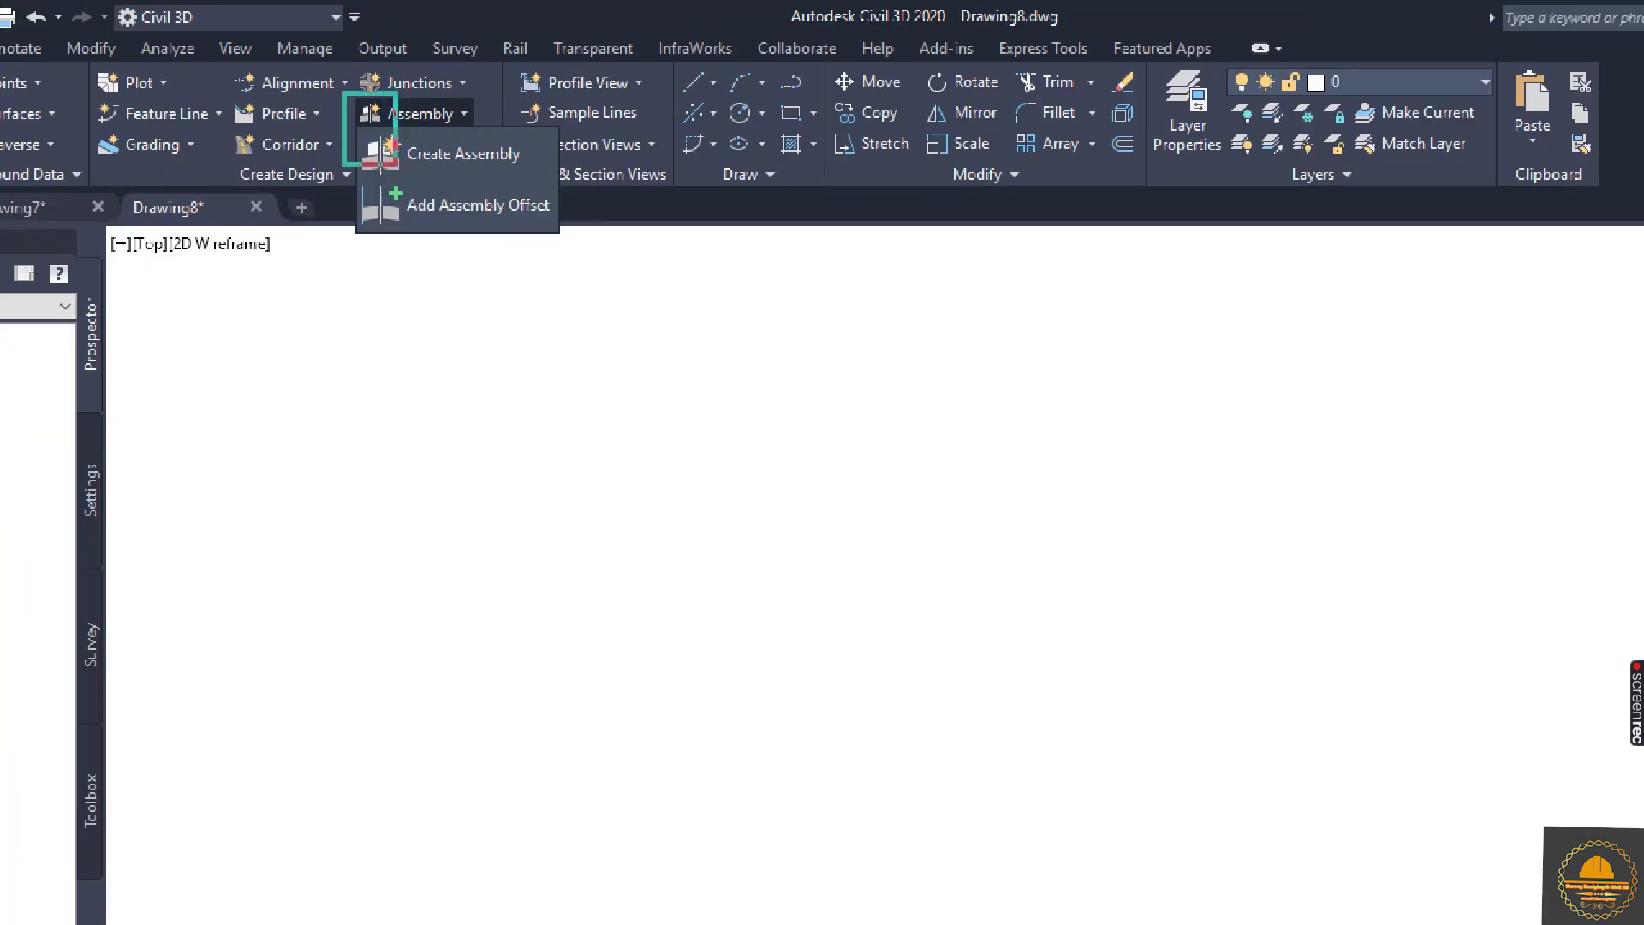
left_click(447, 121)
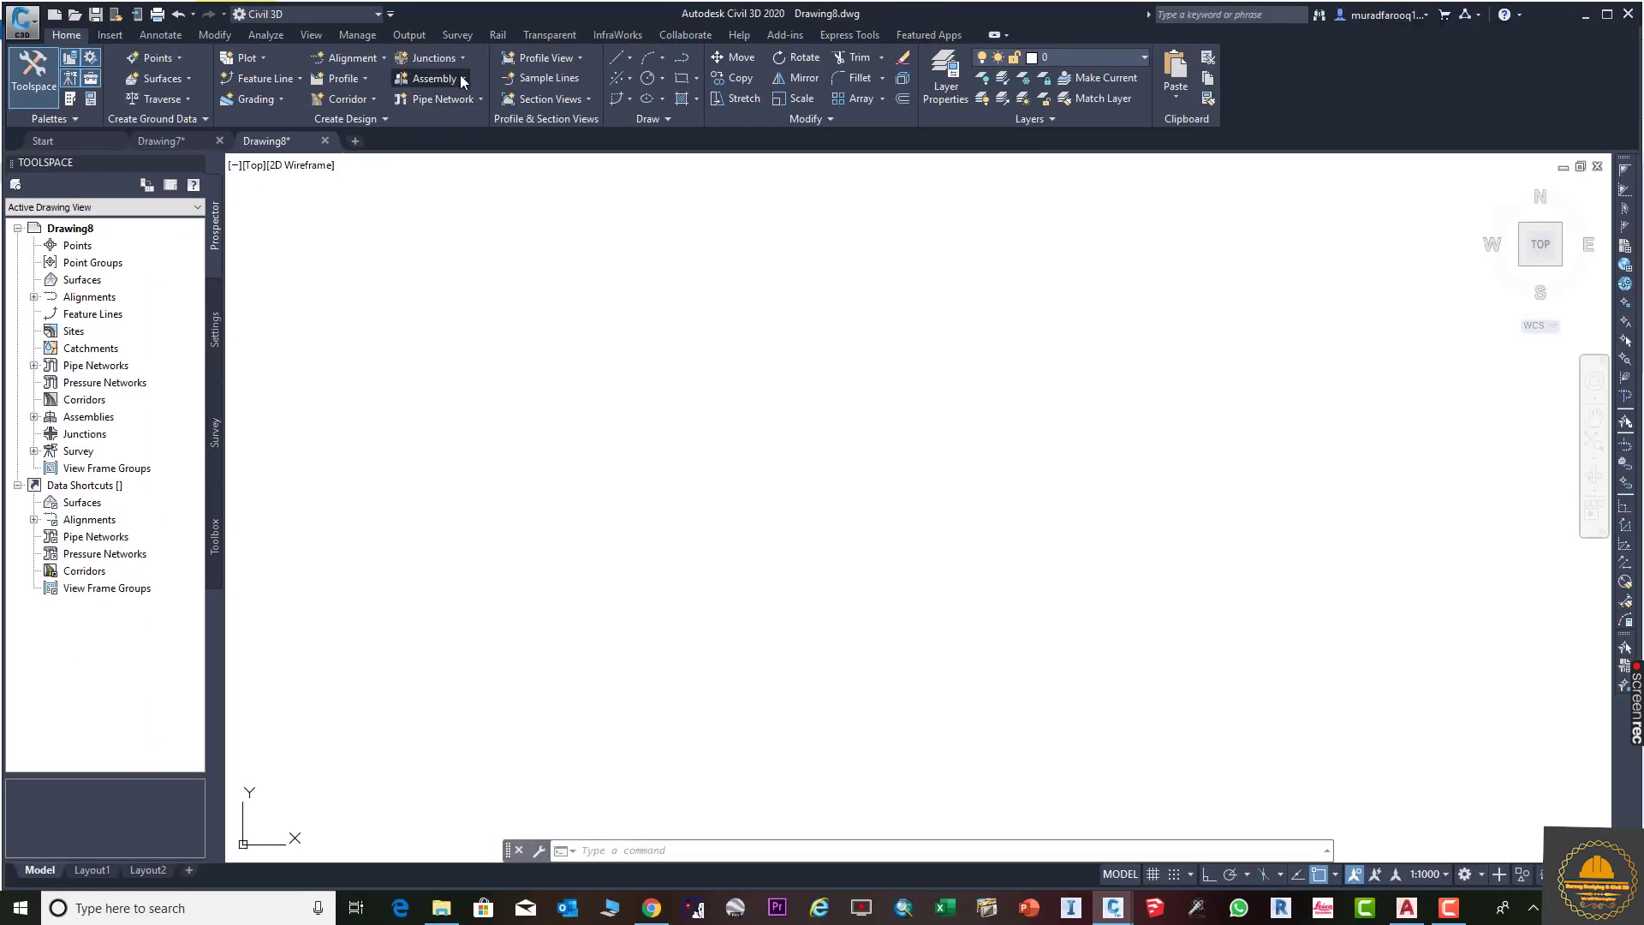
left_click(463, 80)
left_click(458, 104)
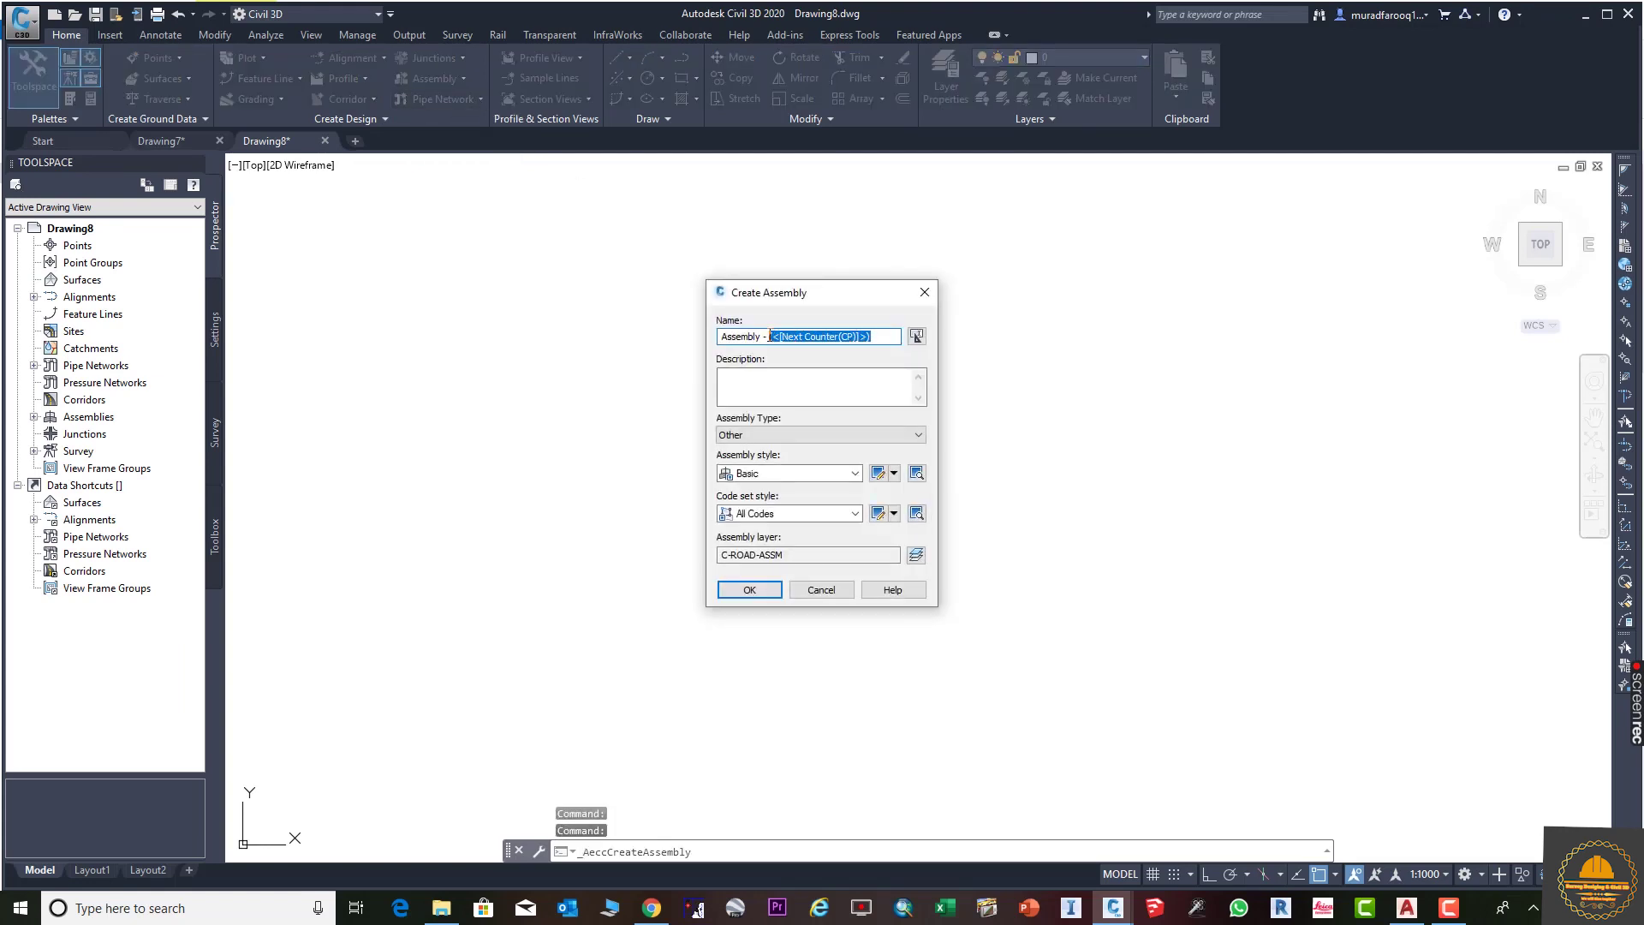
left_click(855, 515)
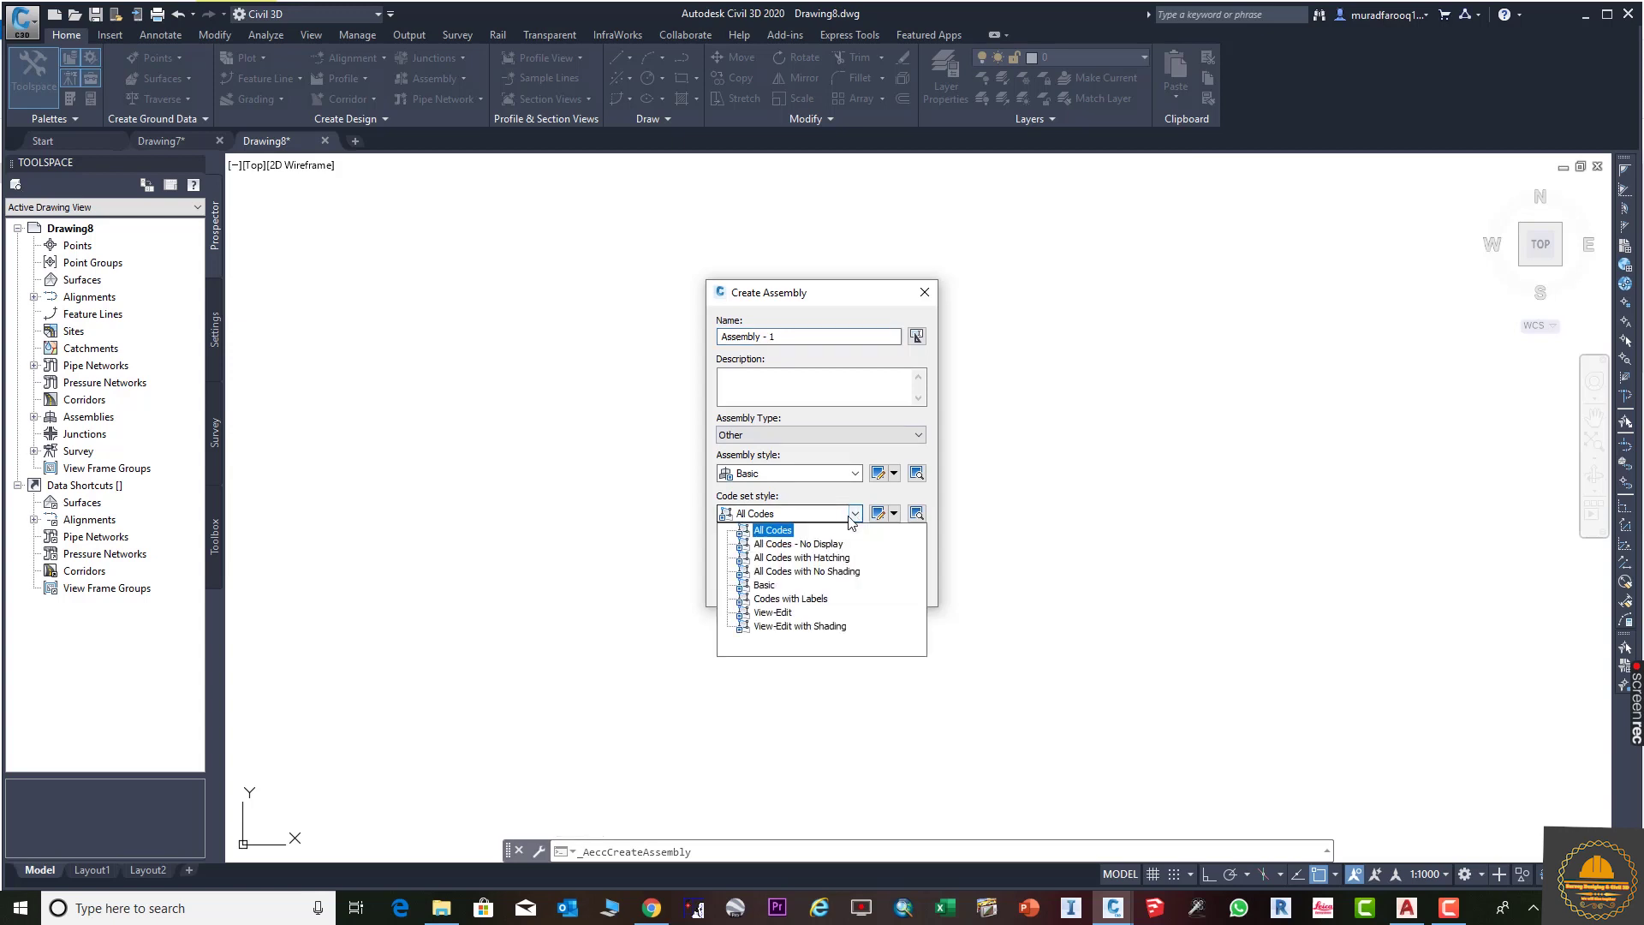
left_click(797, 626)
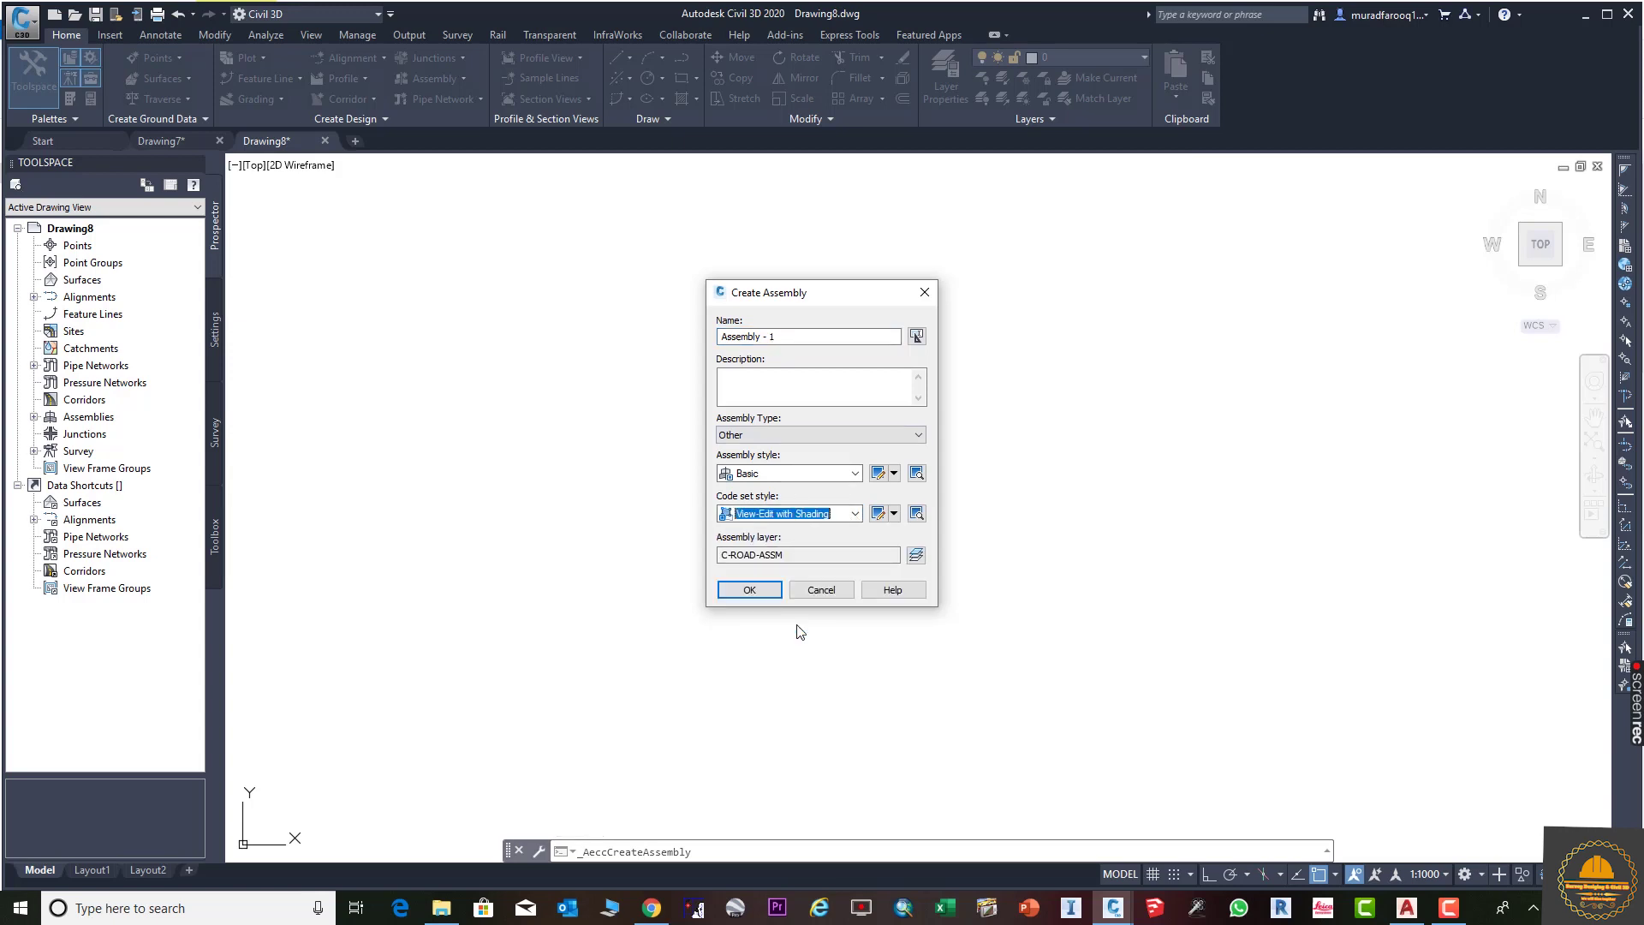
left_click(847, 476)
left_click(848, 476)
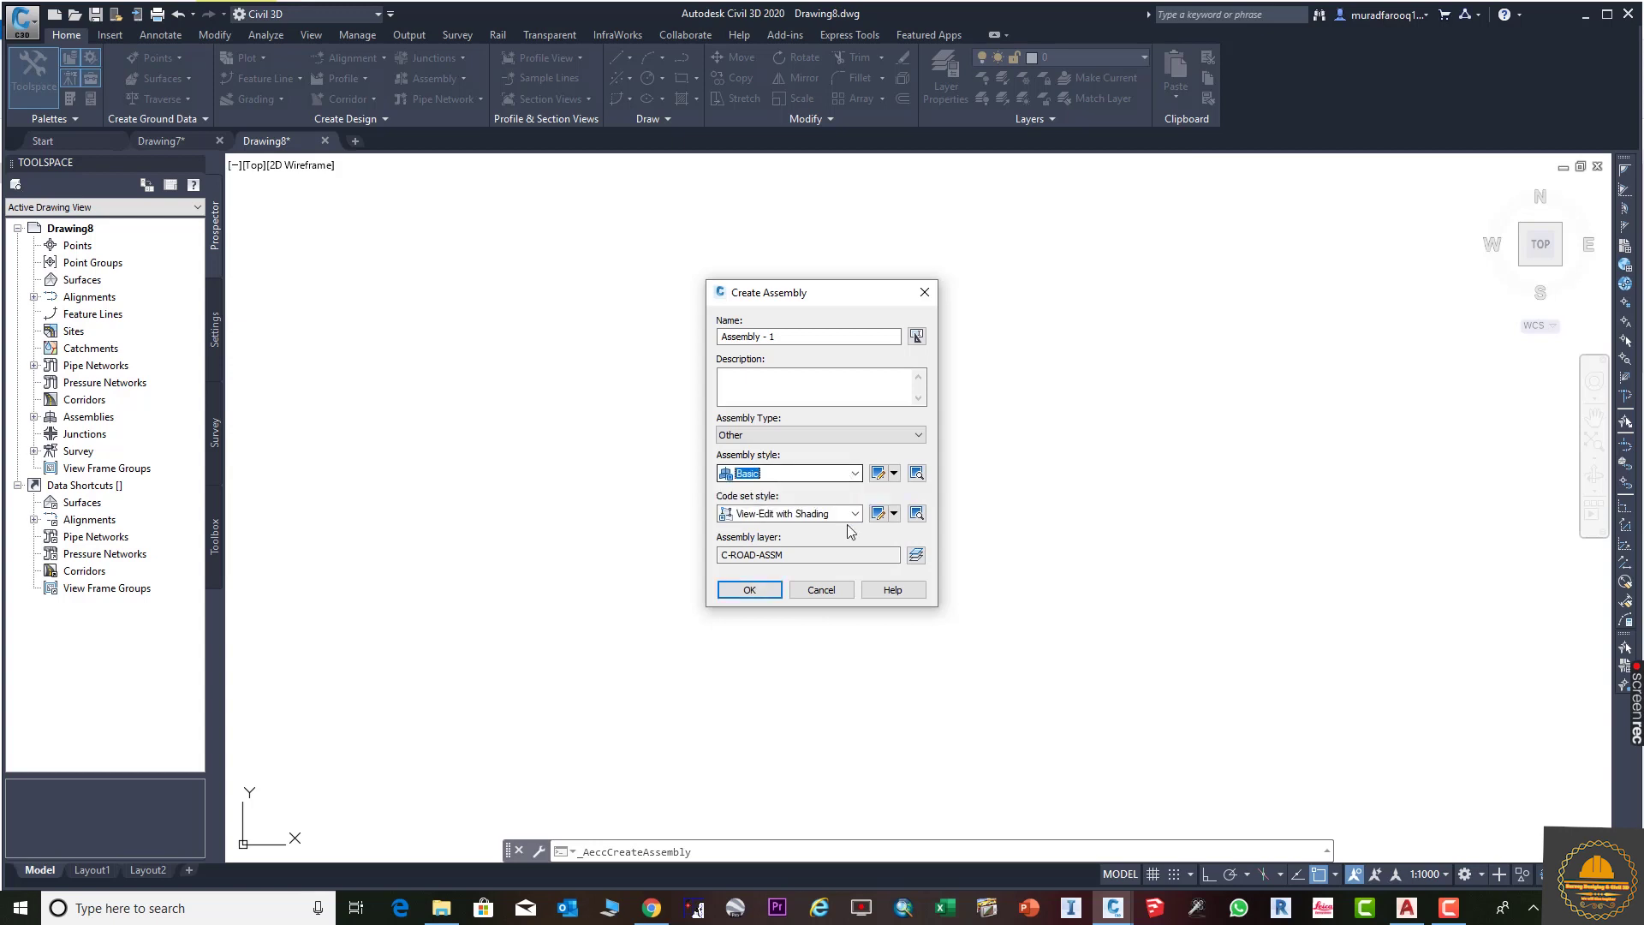
Confirm Assembly - 1 and place its baseline in Drawing8, then select it.
left_click(750, 590)
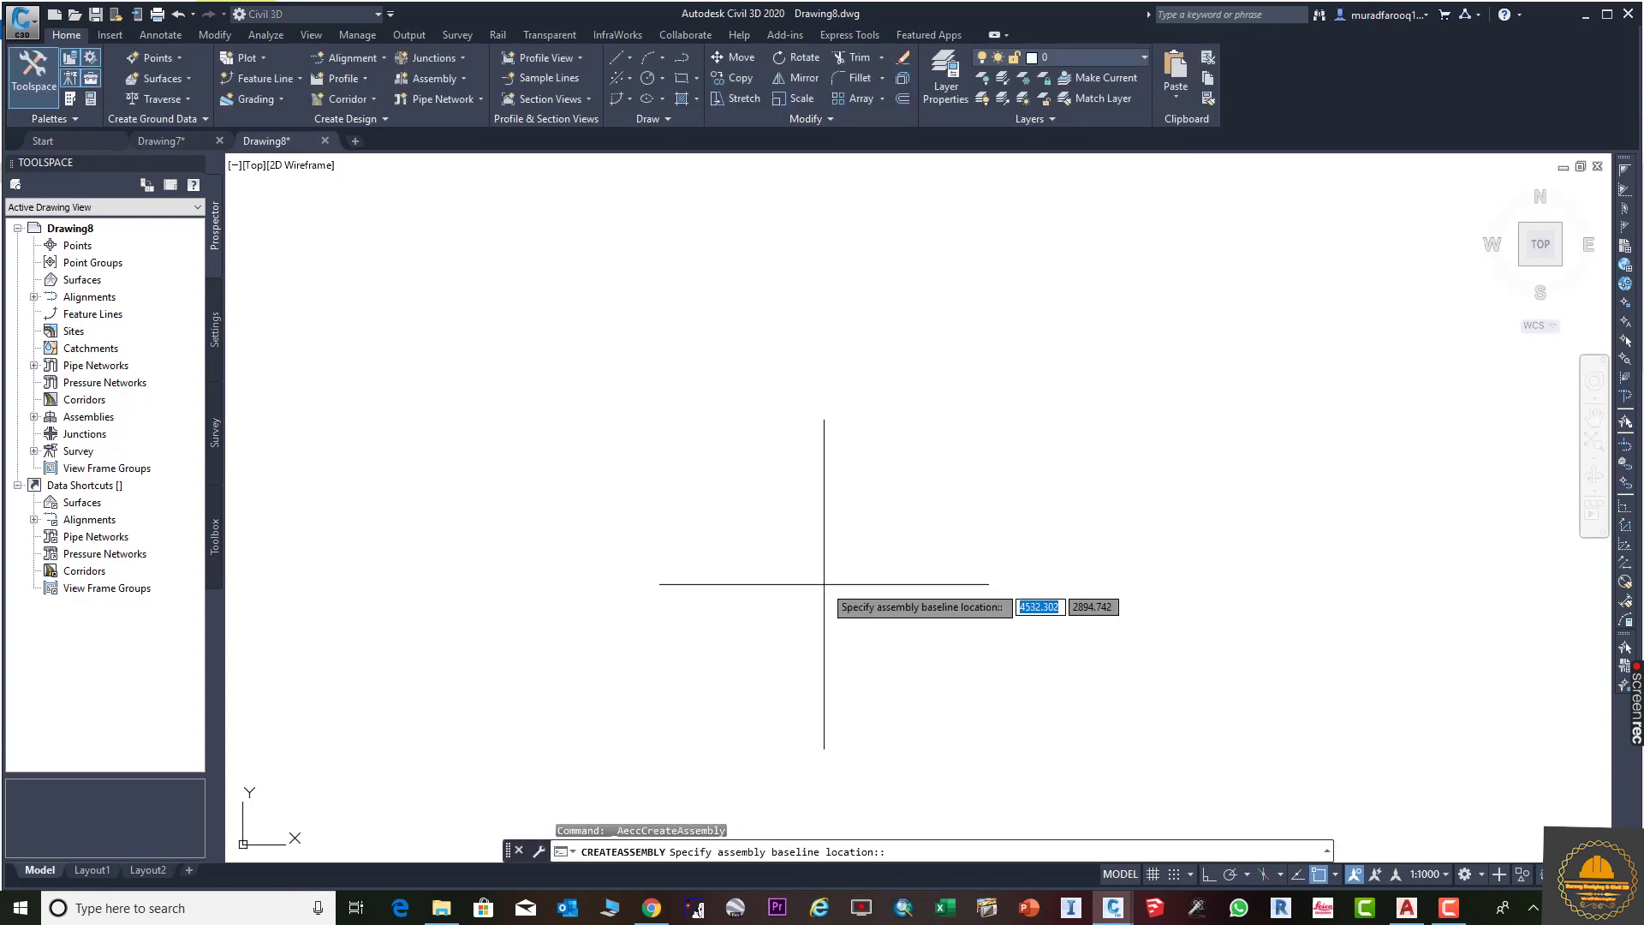
left_click(918, 508)
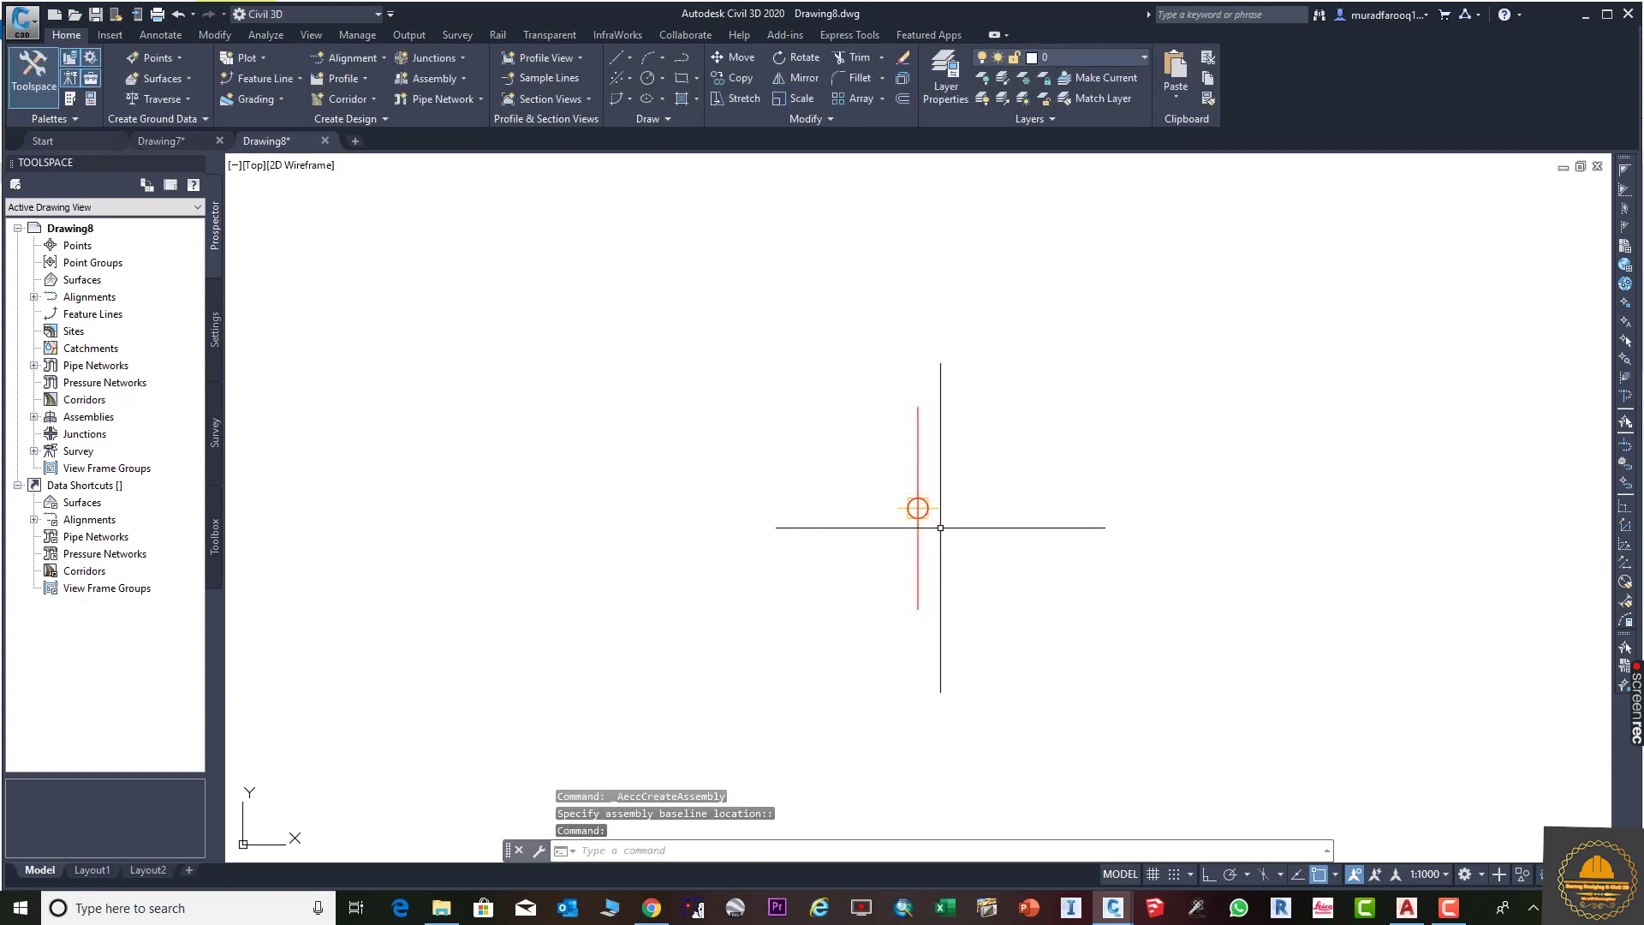
middle_click_drag(971, 530, 901, 542)
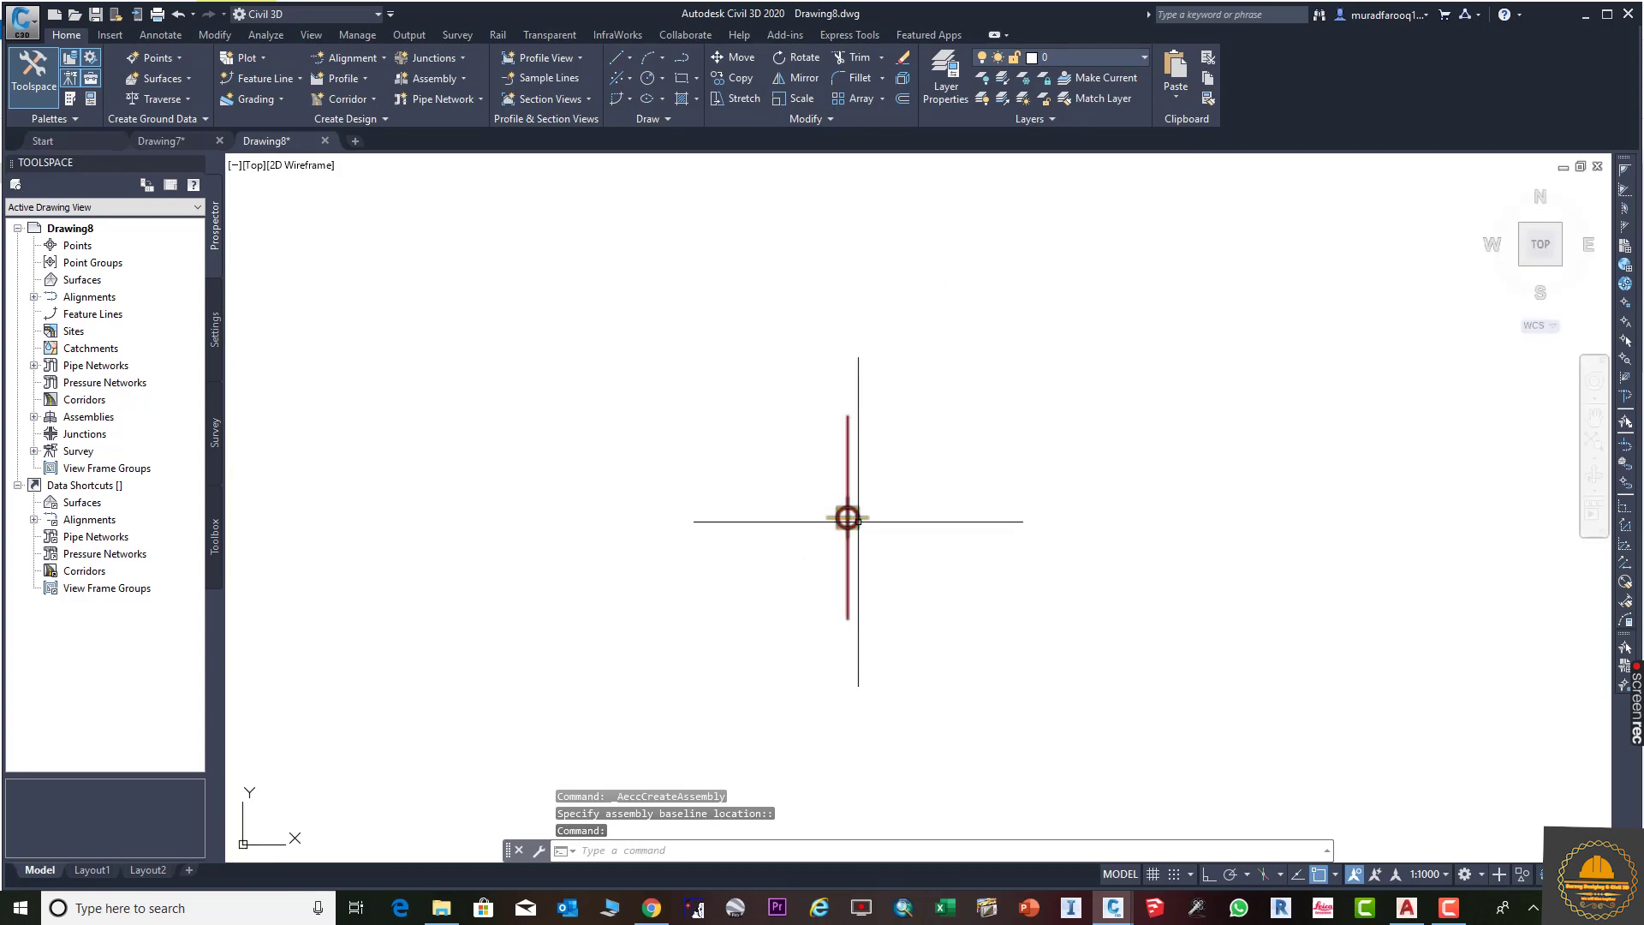
left_click(848, 518)
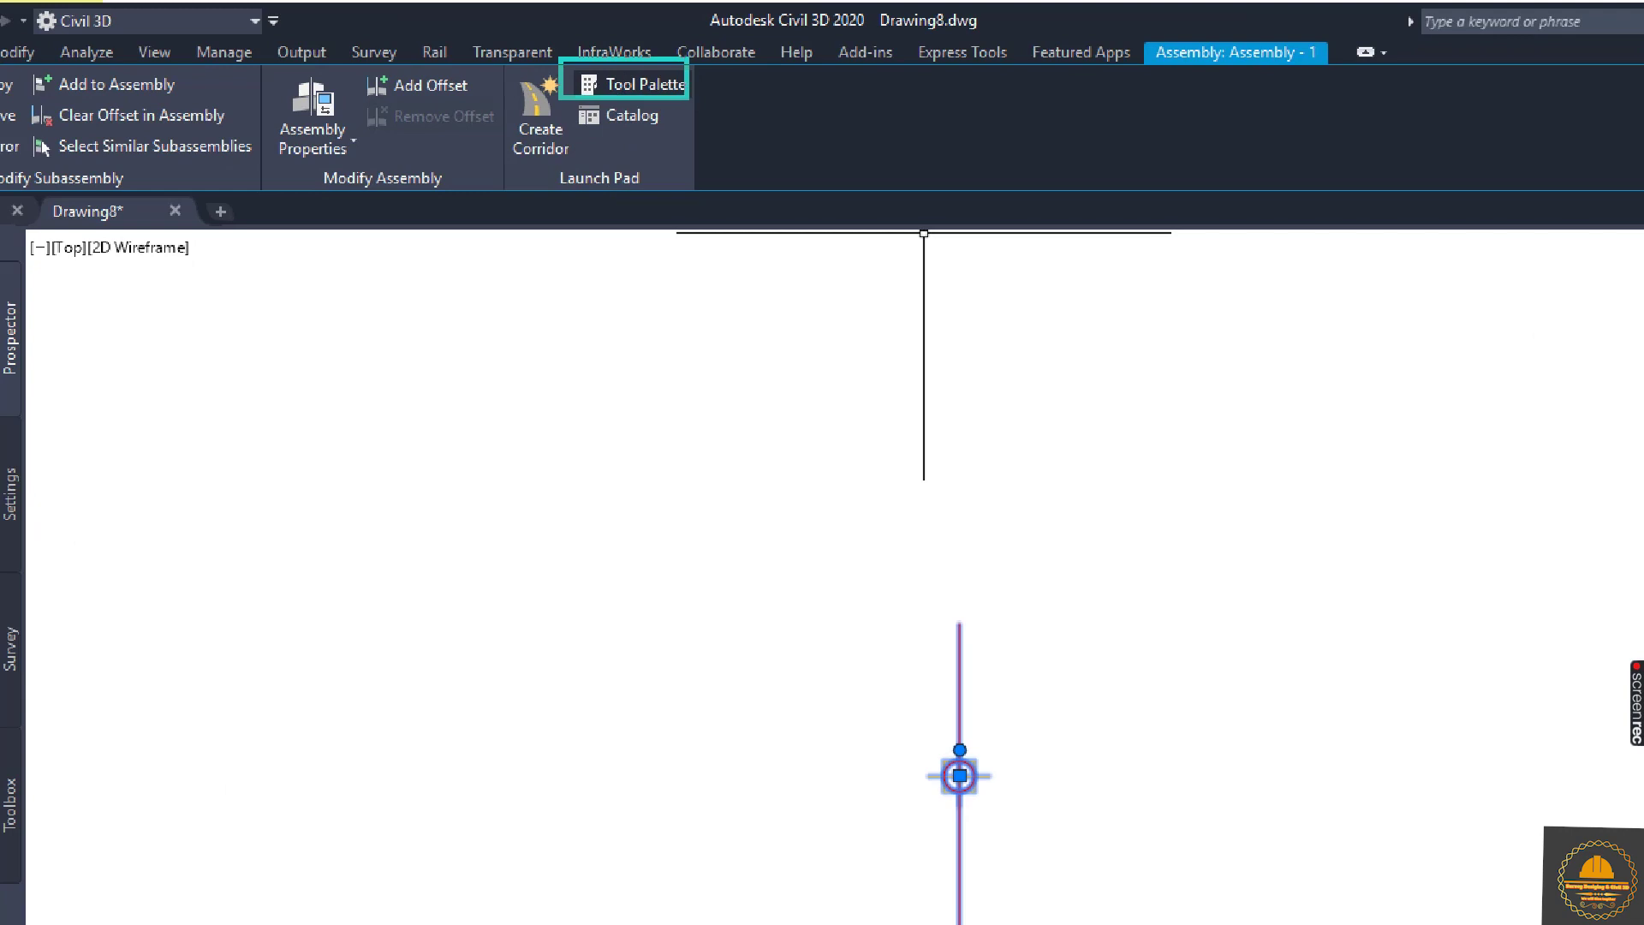
Show the subassembly tool palettes and switch to the Basic subassemblies tab.
left_click(638, 57)
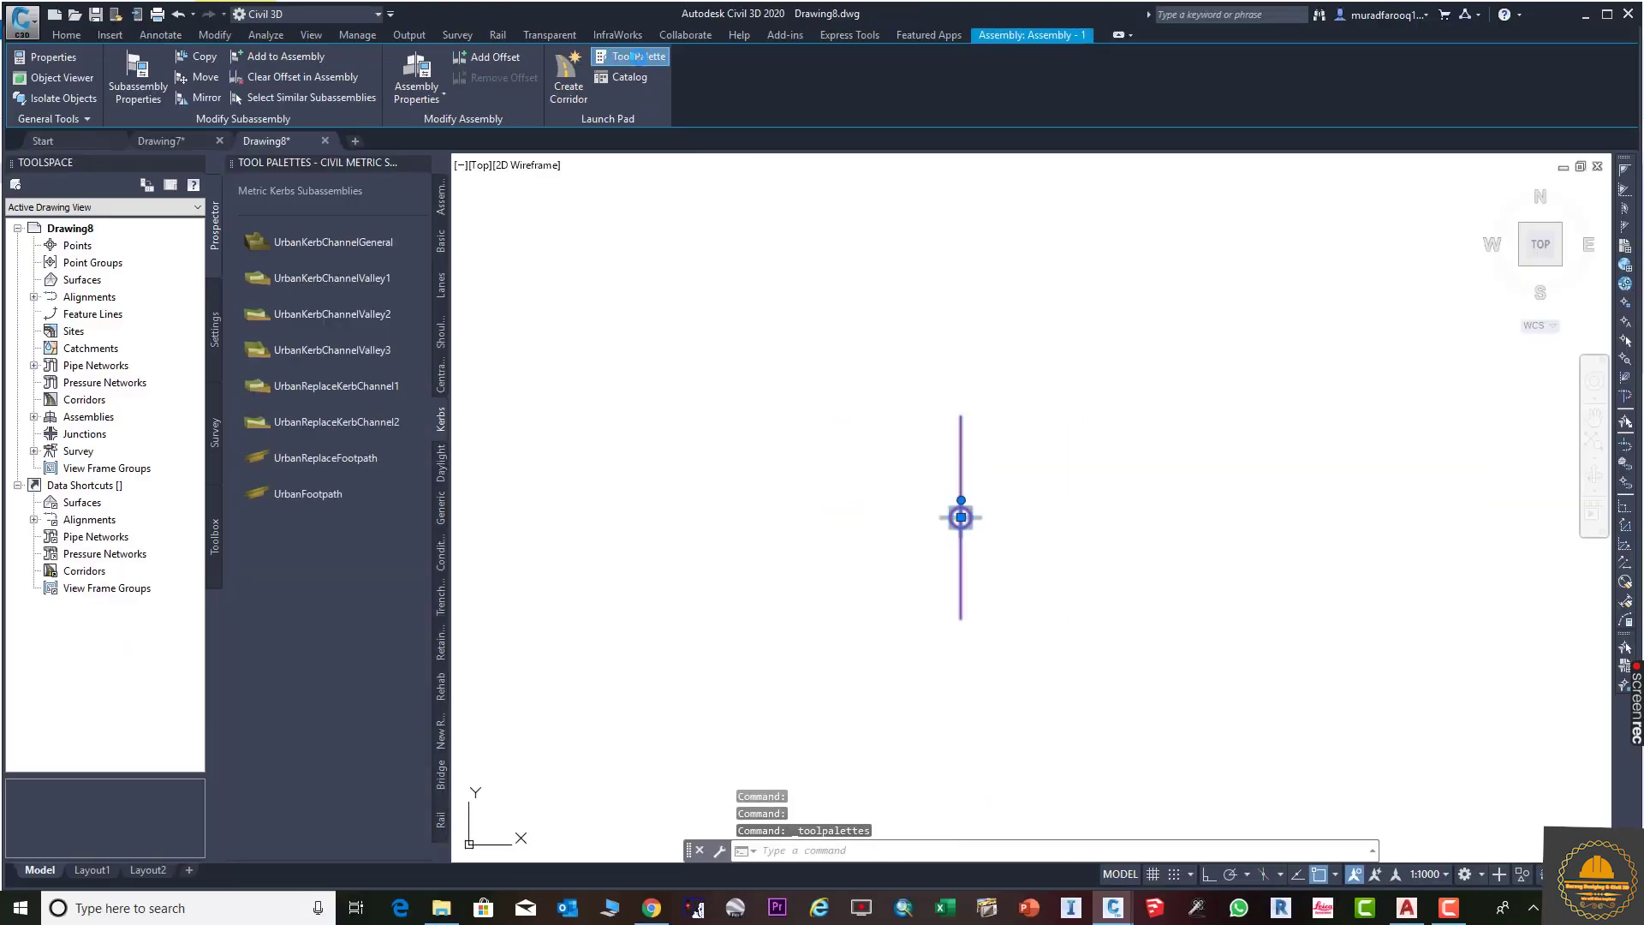
left_click(444, 189)
left_click(441, 241)
left_click(443, 286)
left_click(441, 344)
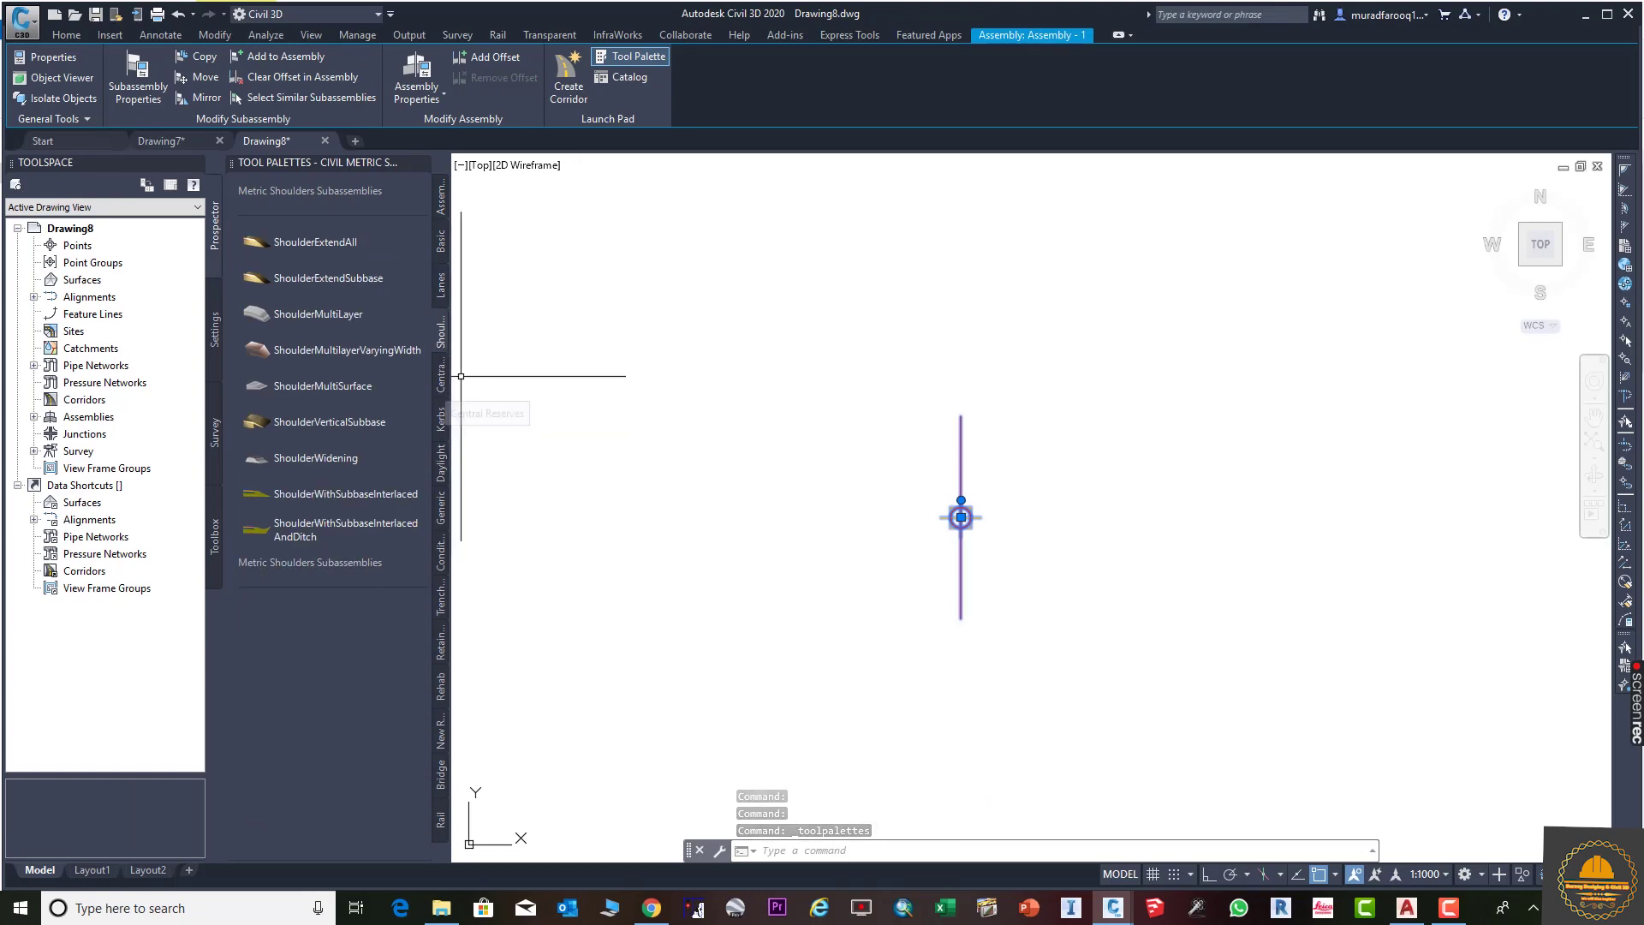
left_click(443, 246)
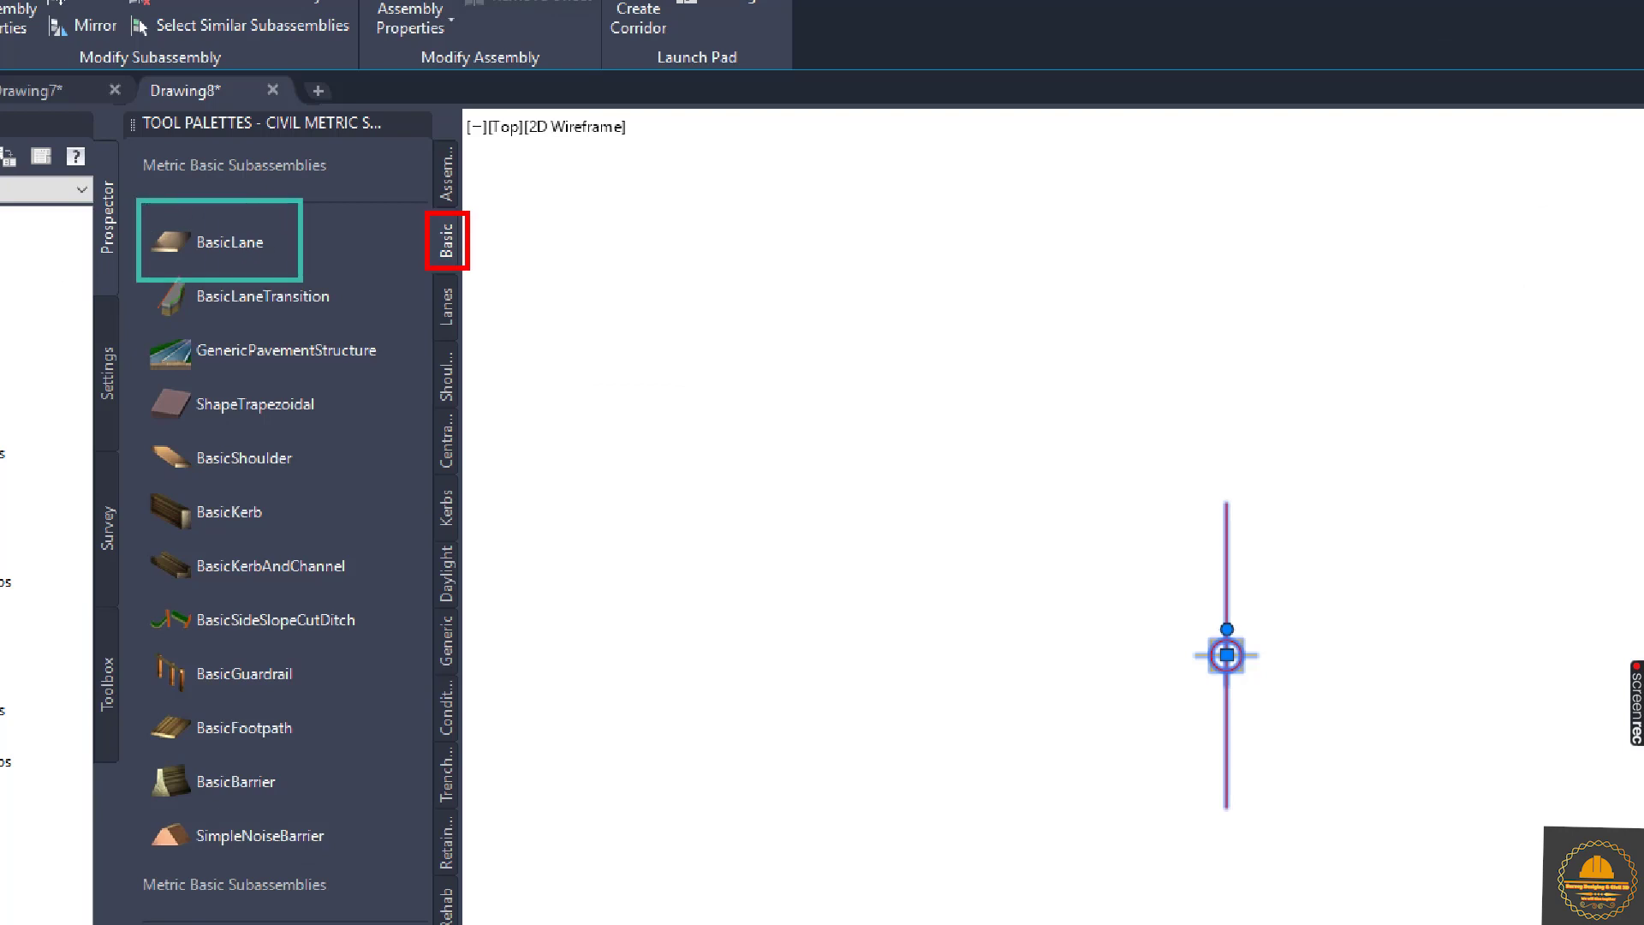
Attach two BasicLane lanes at -2.00% to the right side of the baseline.
left_click(258, 244)
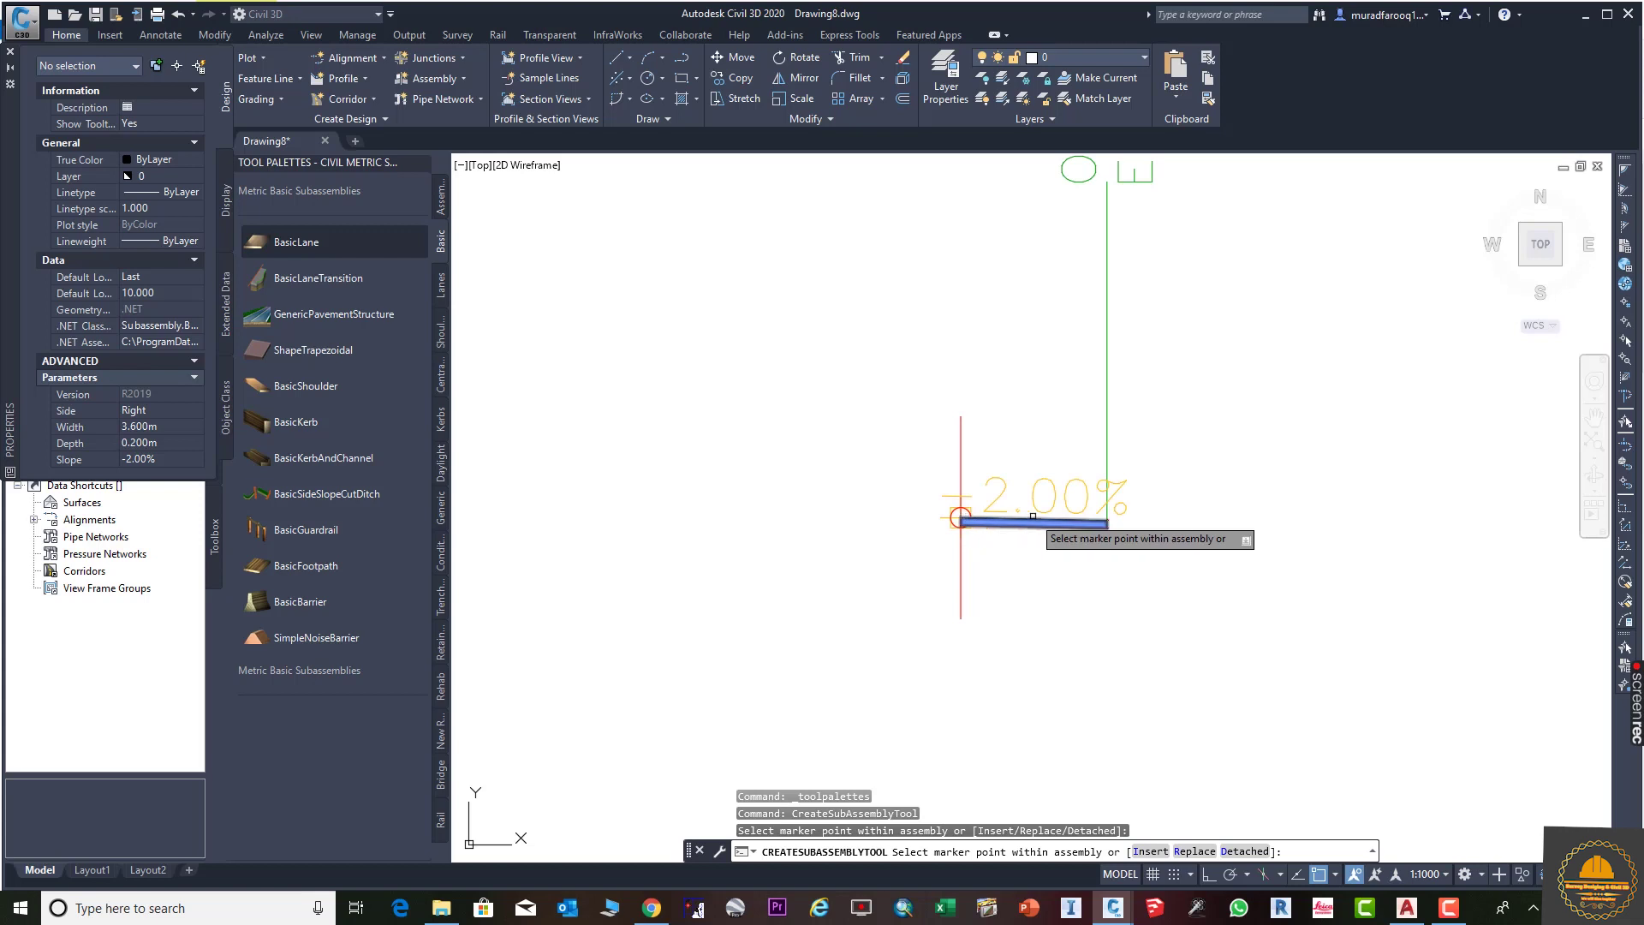
scroll(1113, 518, "up", 5)
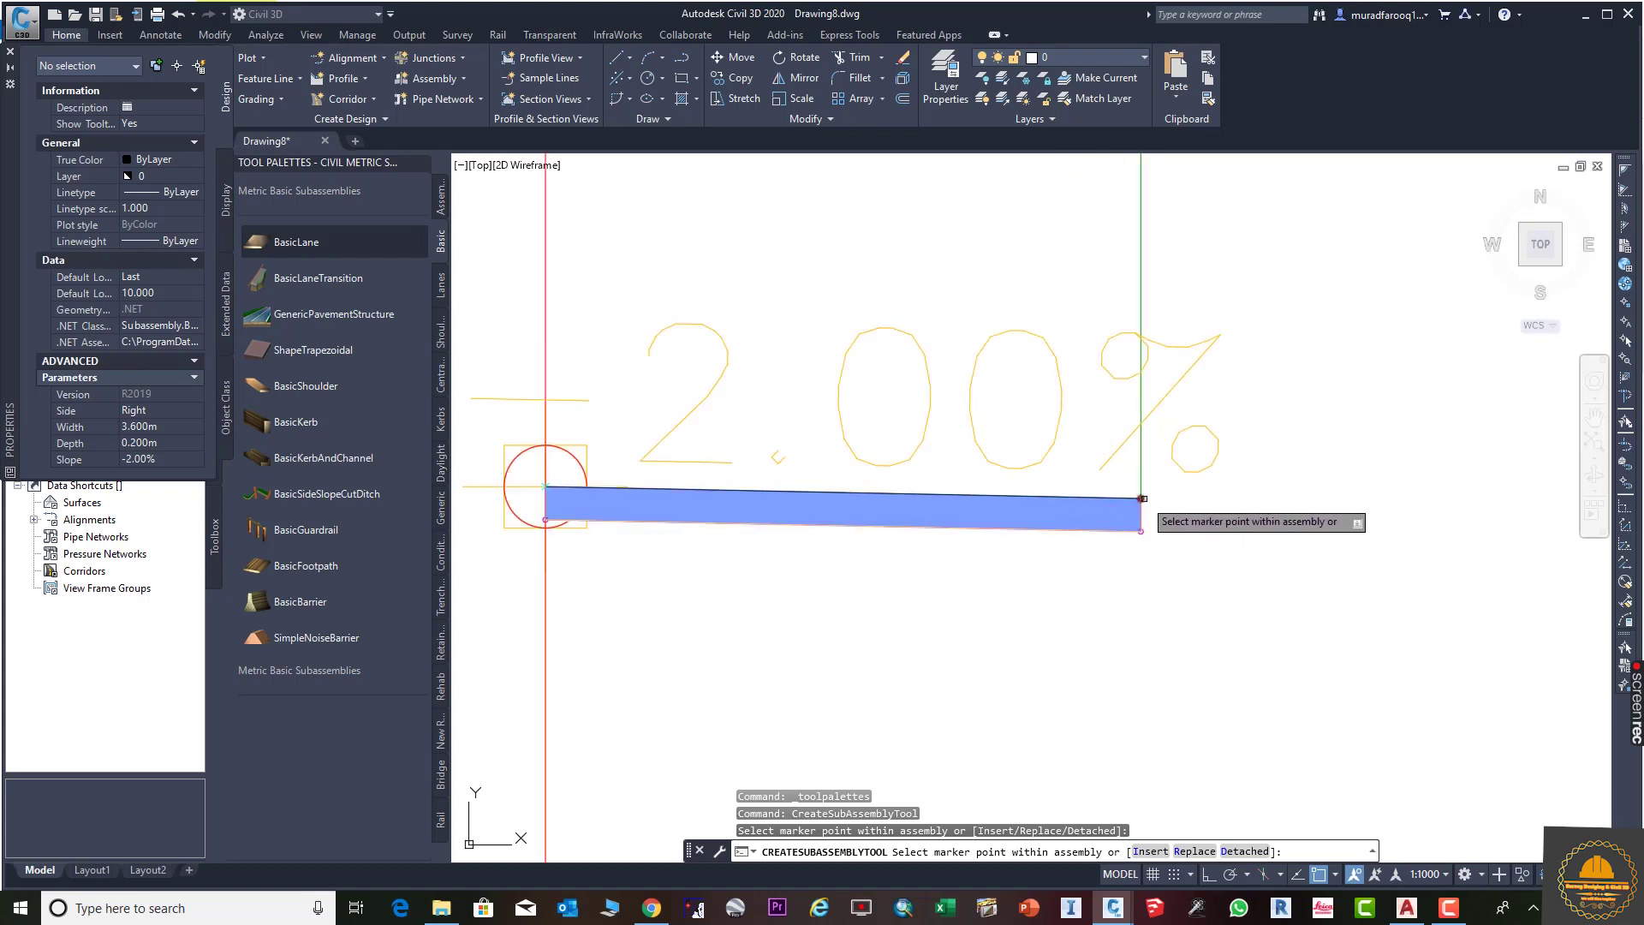
left_click(1142, 498)
scroll(1182, 522, "down", 3)
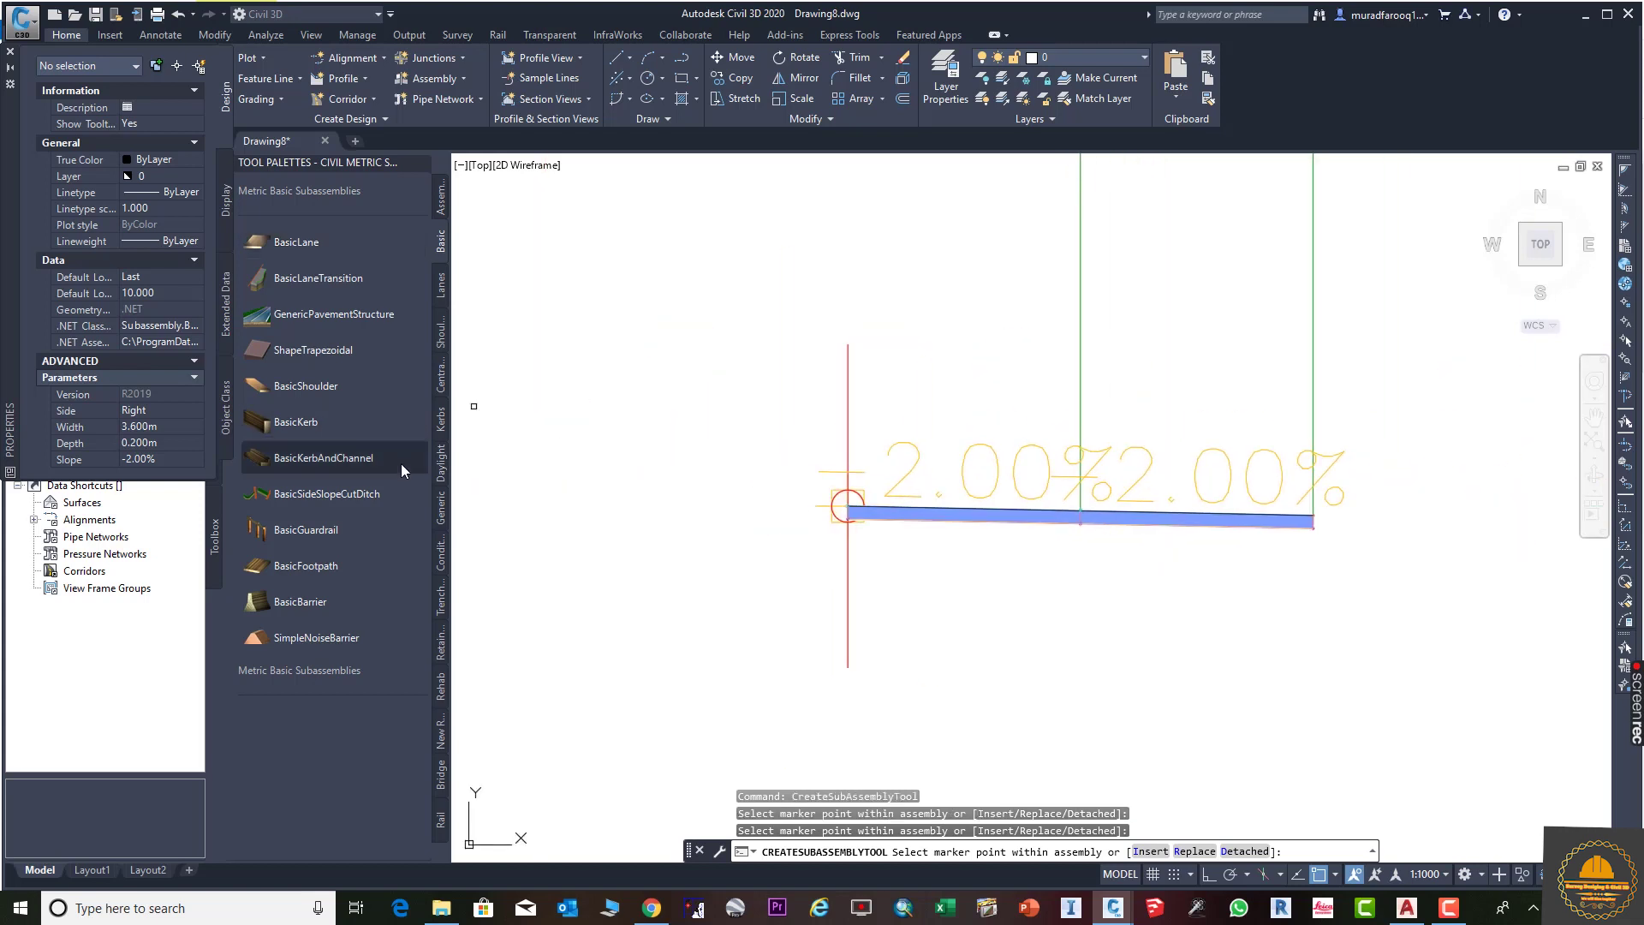
Add an UrbanKerbChannelGeneral kerb-channel at the outer lane's end and recentre the assembly.
left_click(441, 428)
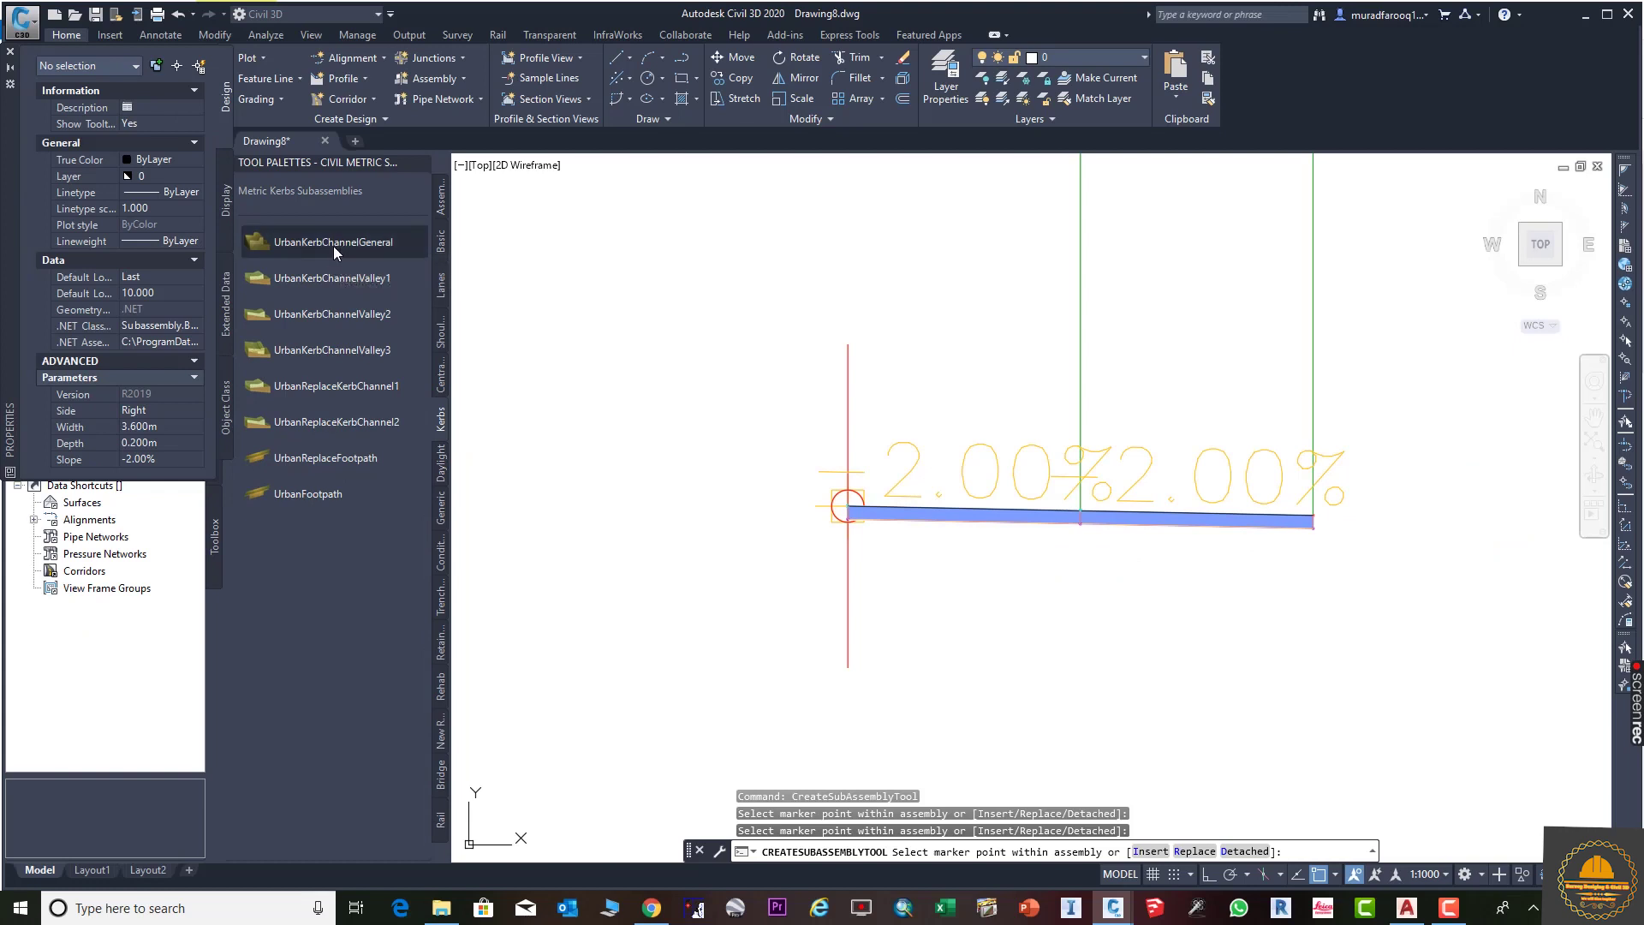
left_click(333, 244)
scroll(1310, 514, "up", 5)
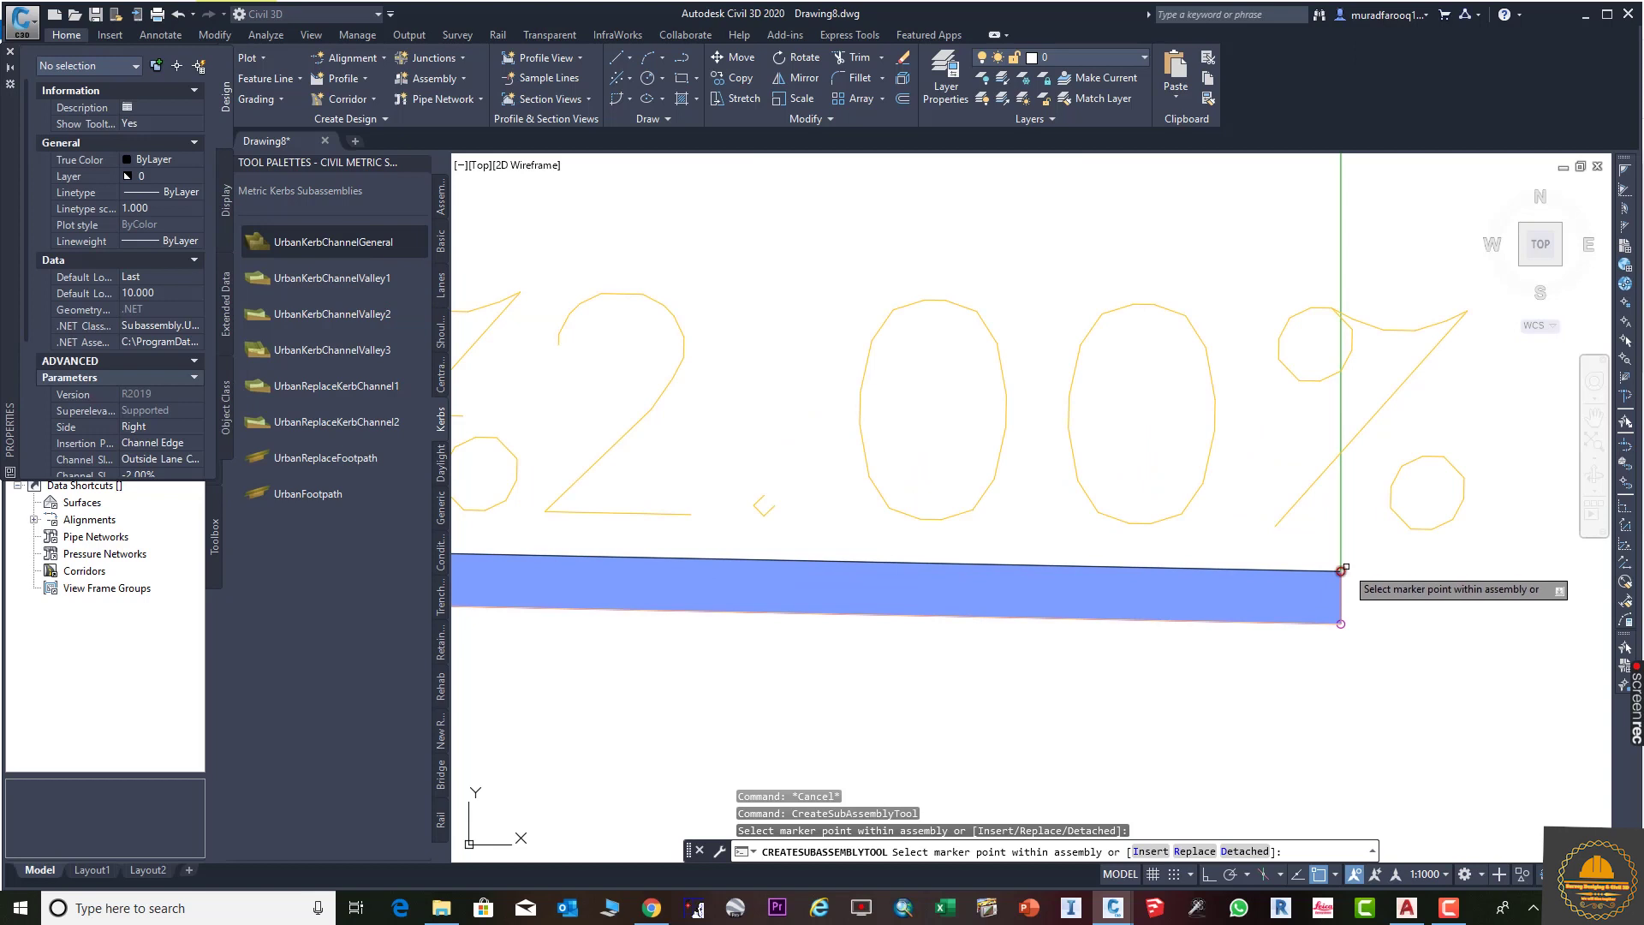
left_click(1341, 570)
scroll(1310, 591, "down", 4)
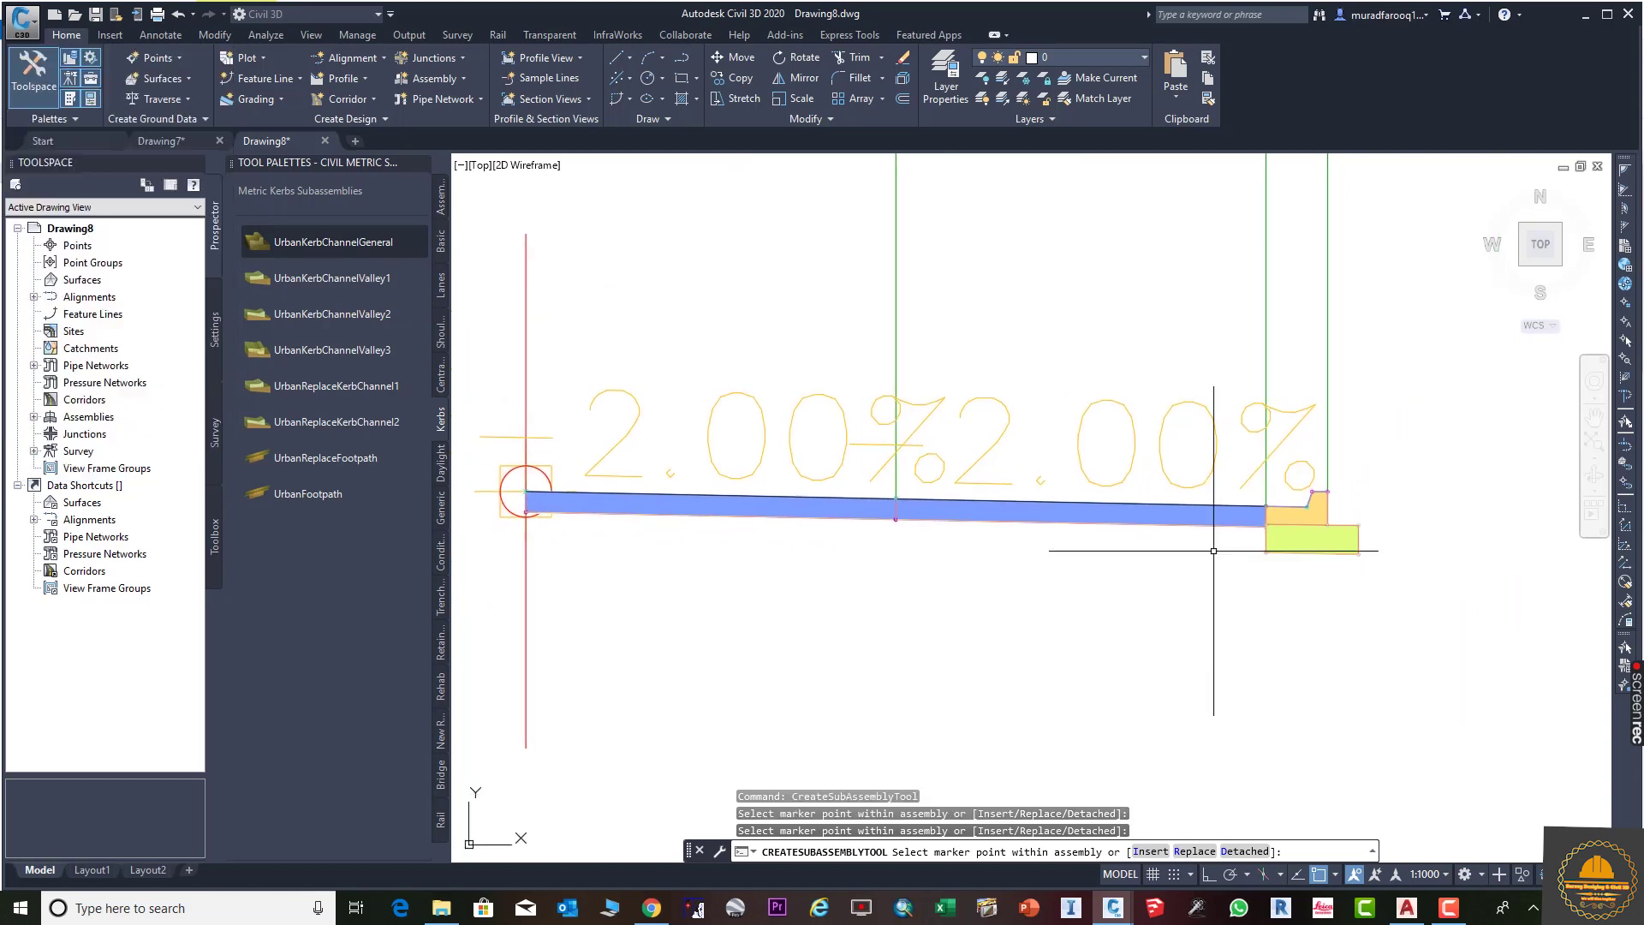
key("Escape")
scroll(1113, 565, "down", 3)
middle_click_drag(1081, 605, 1196, 562)
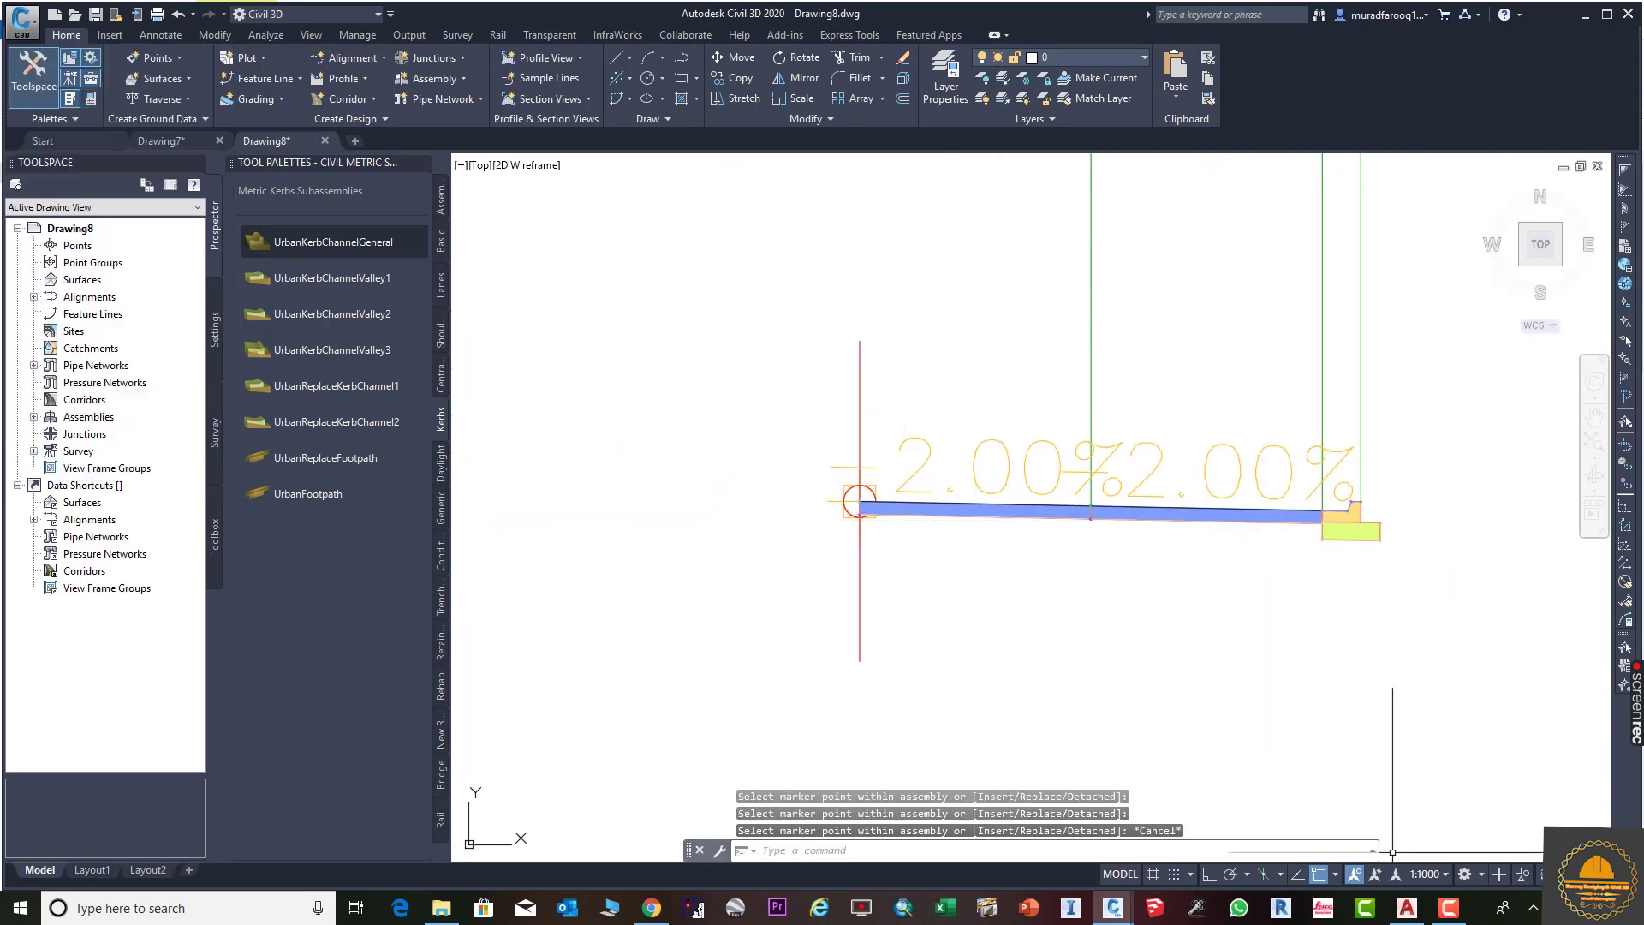
Change the annotation scale to 1:200, then to 1:250.
left_click(1445, 875)
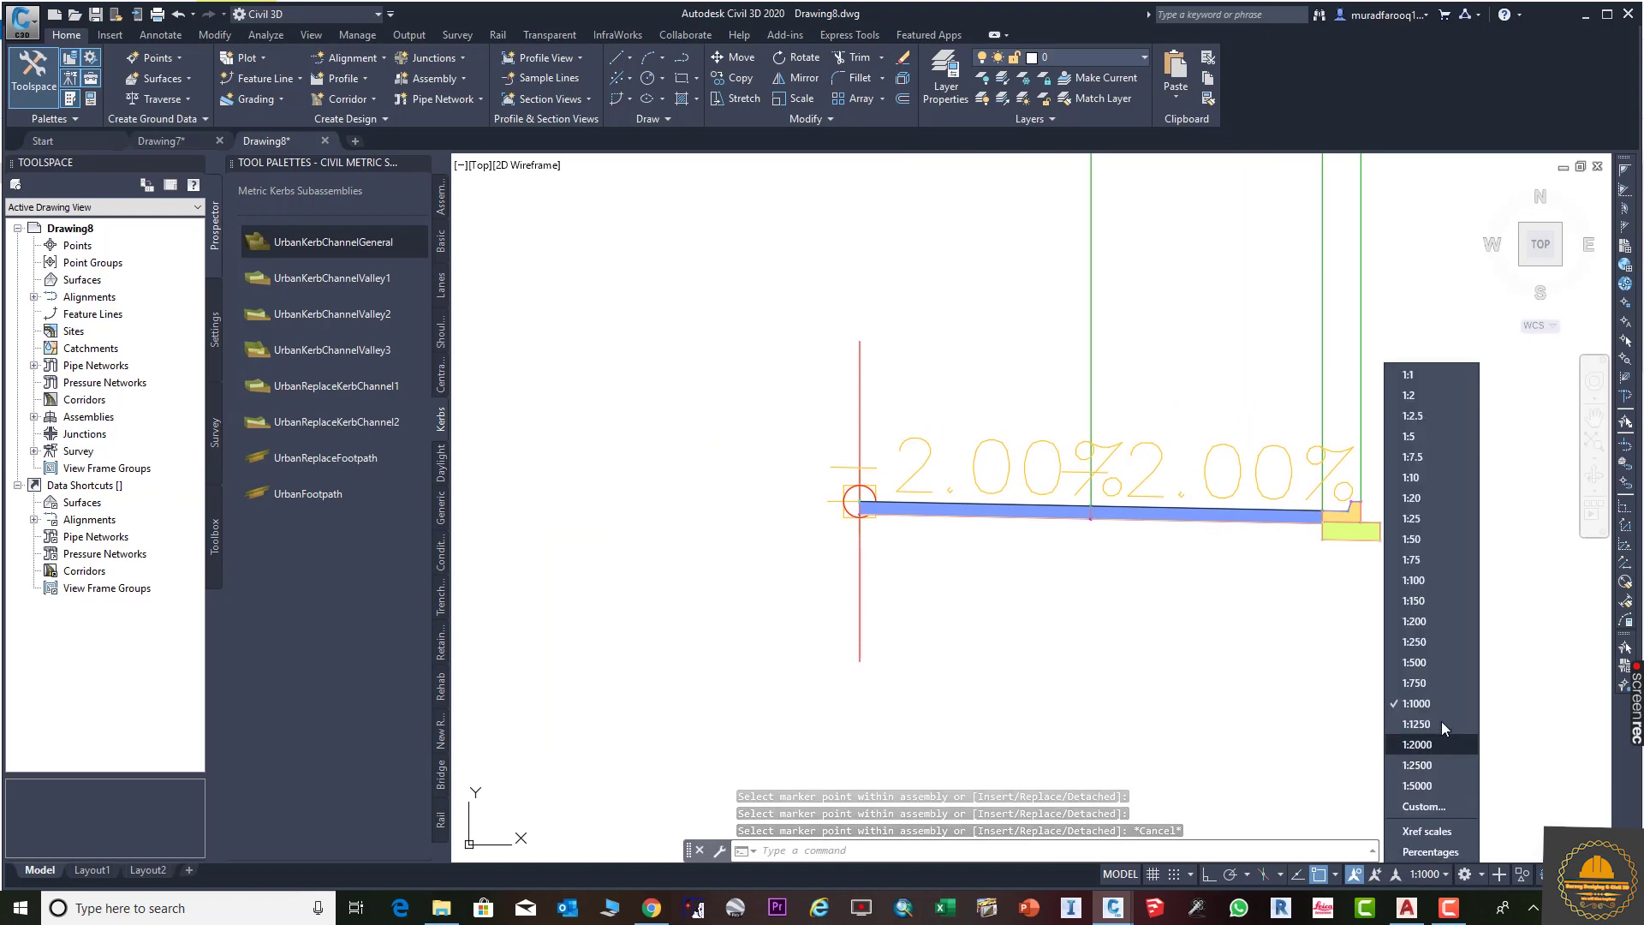
left_click(1415, 621)
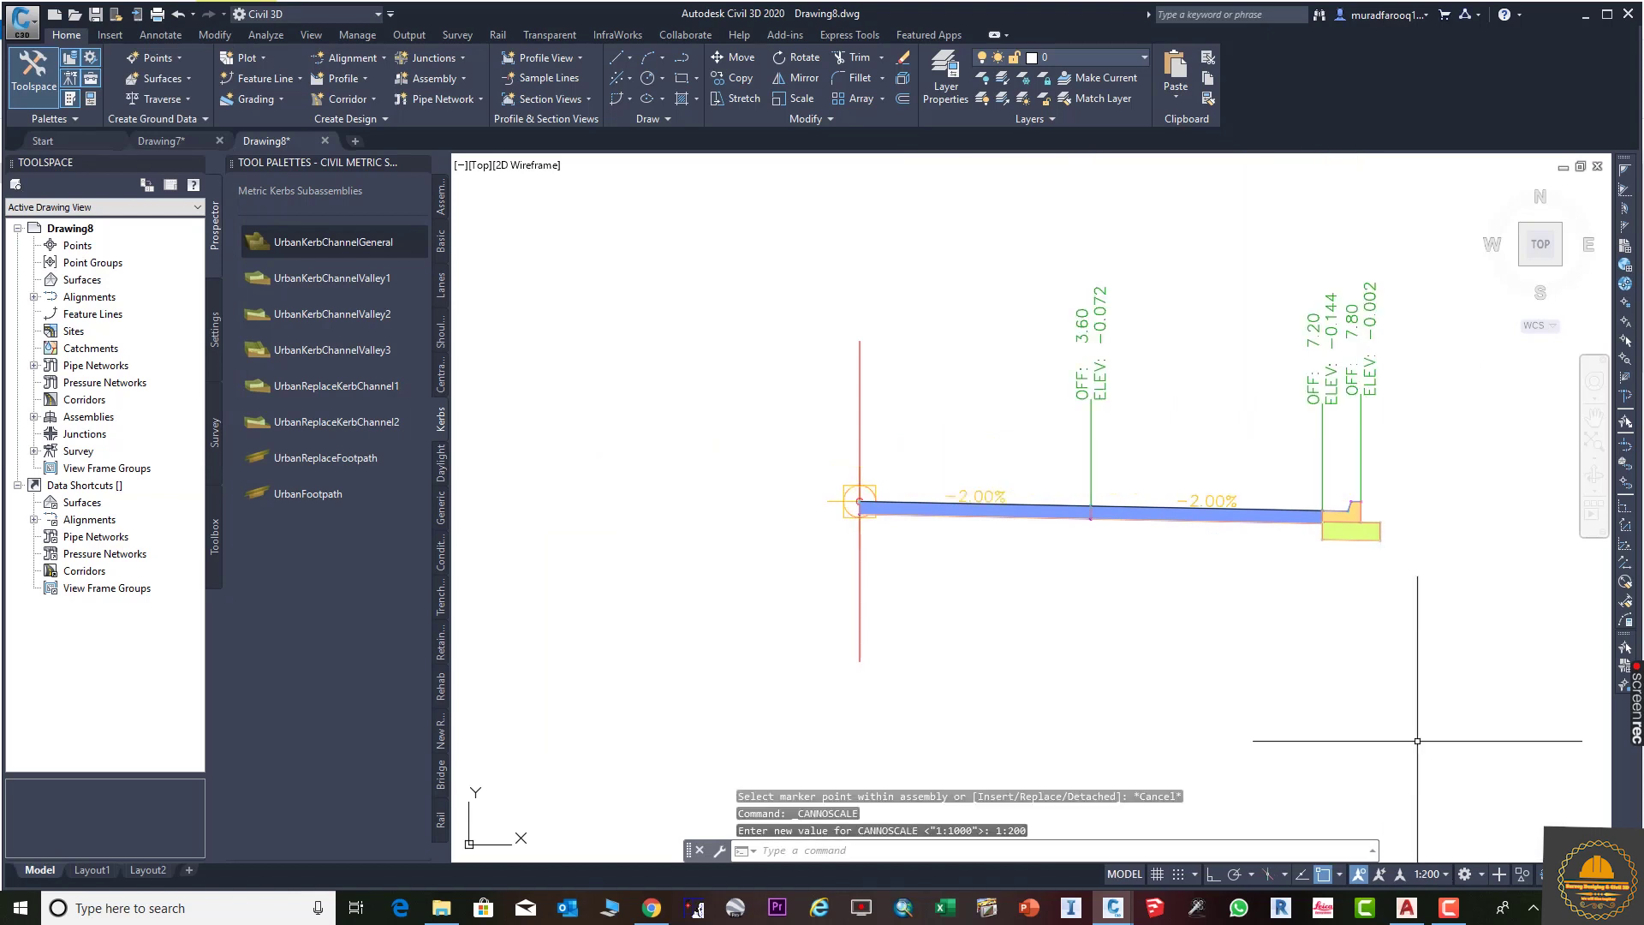
left_click(1446, 874)
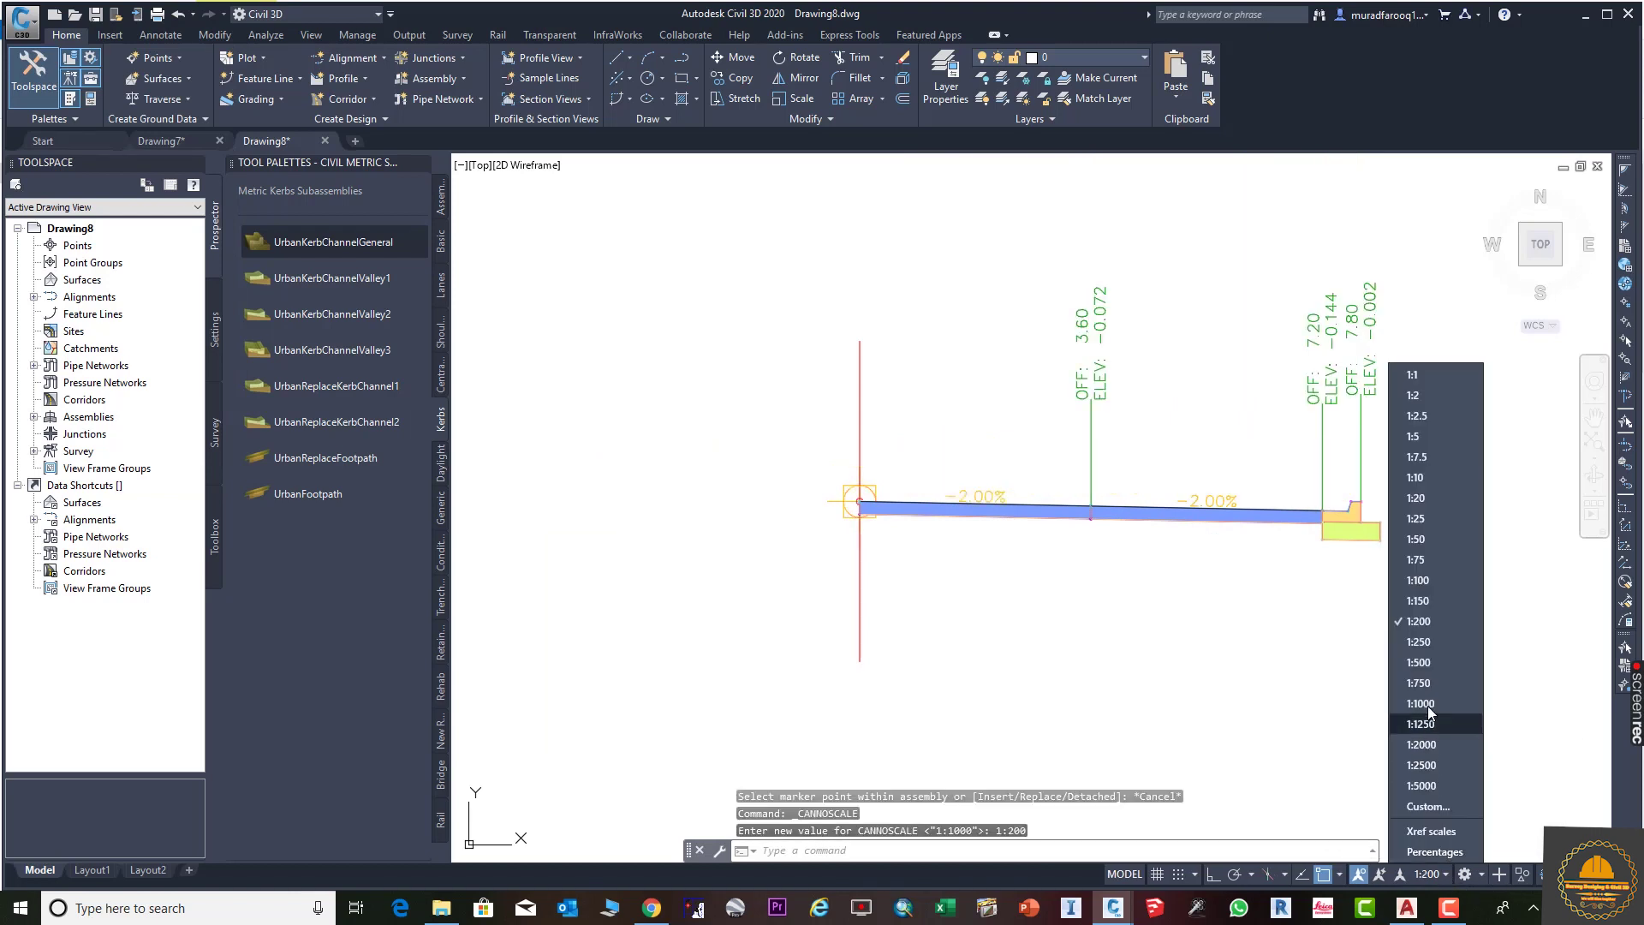
left_click(1422, 643)
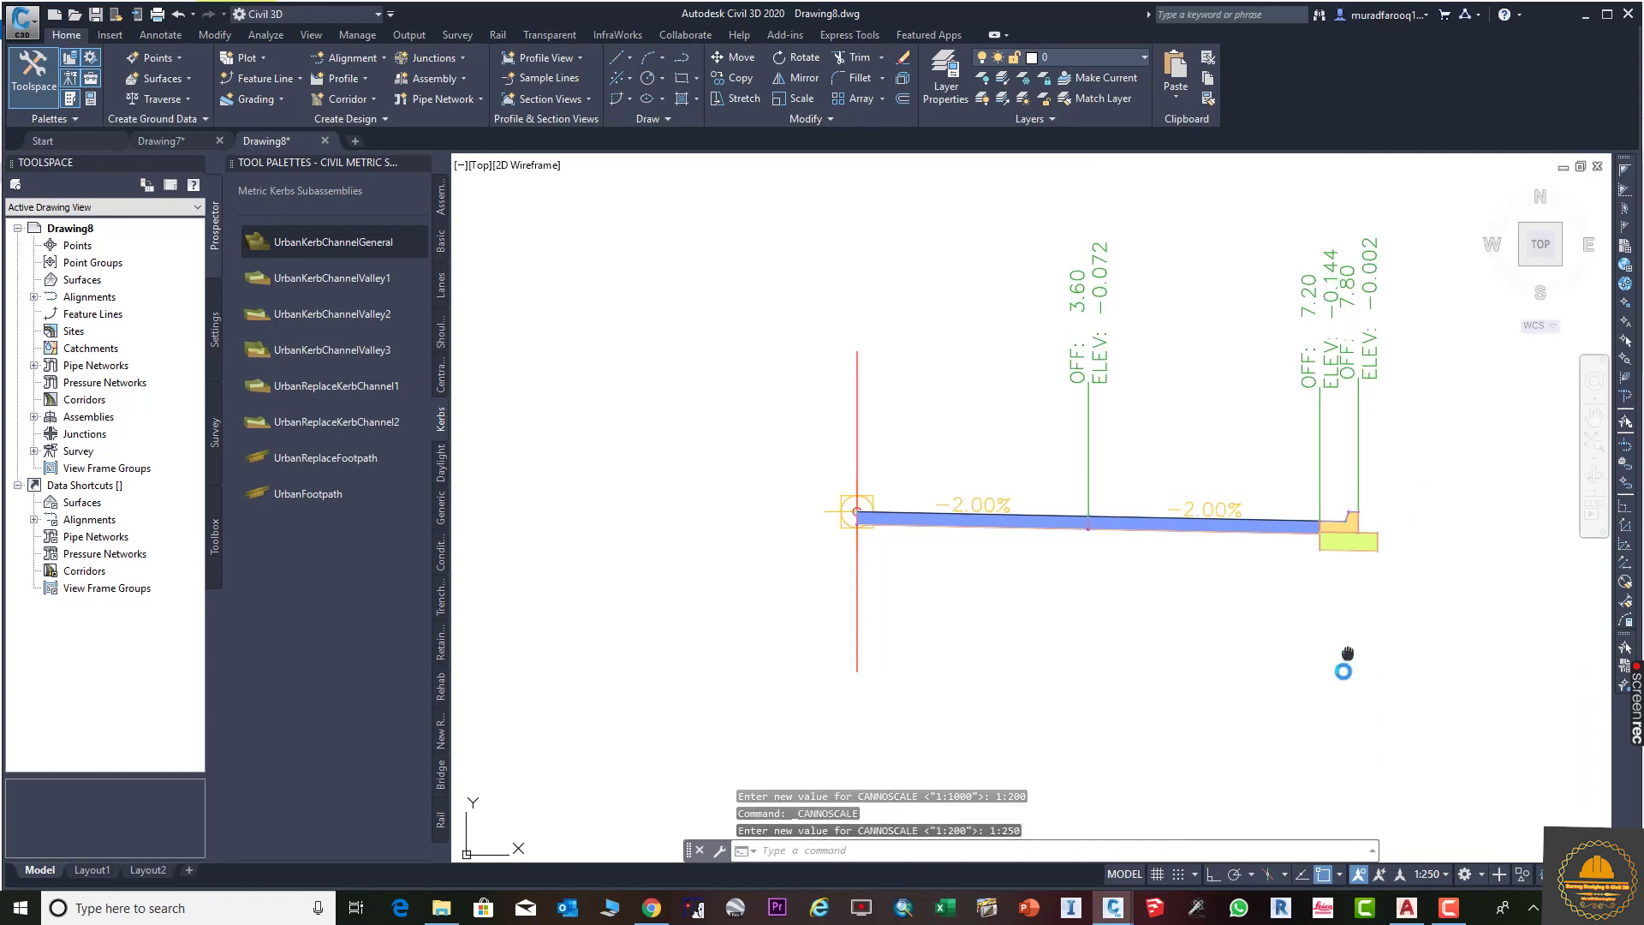
key("Escape")
scroll(1096, 651, "up", 3)
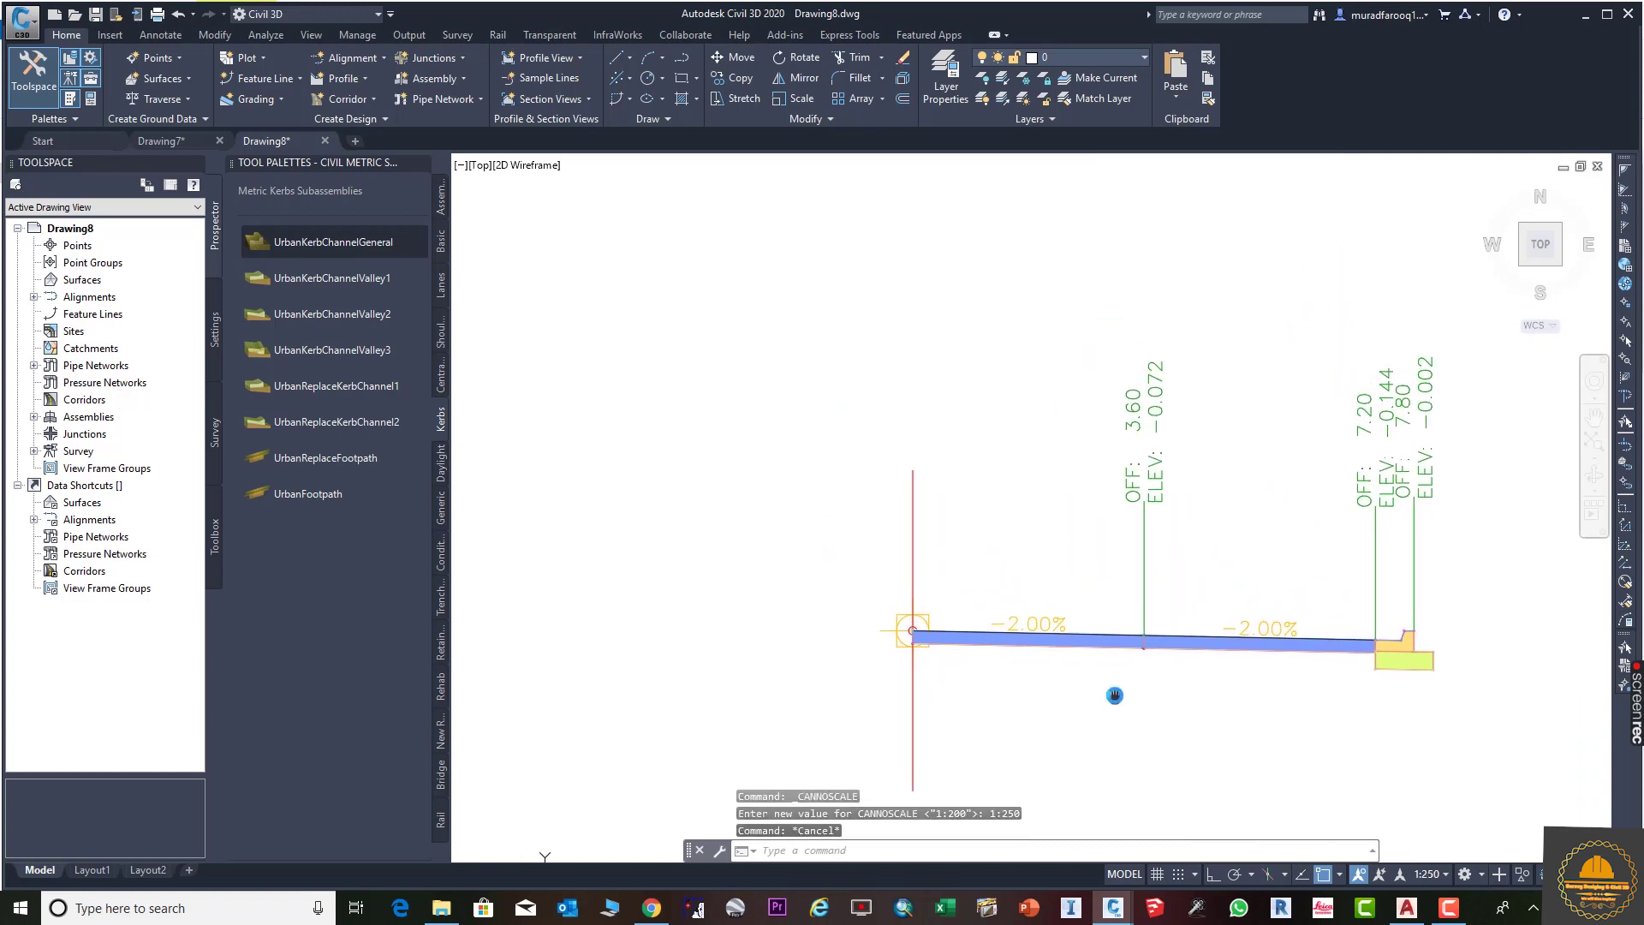
Name the first lane Lane 1 and put it on the red road layer.
left_click(1084, 629)
key("ctrl+1")
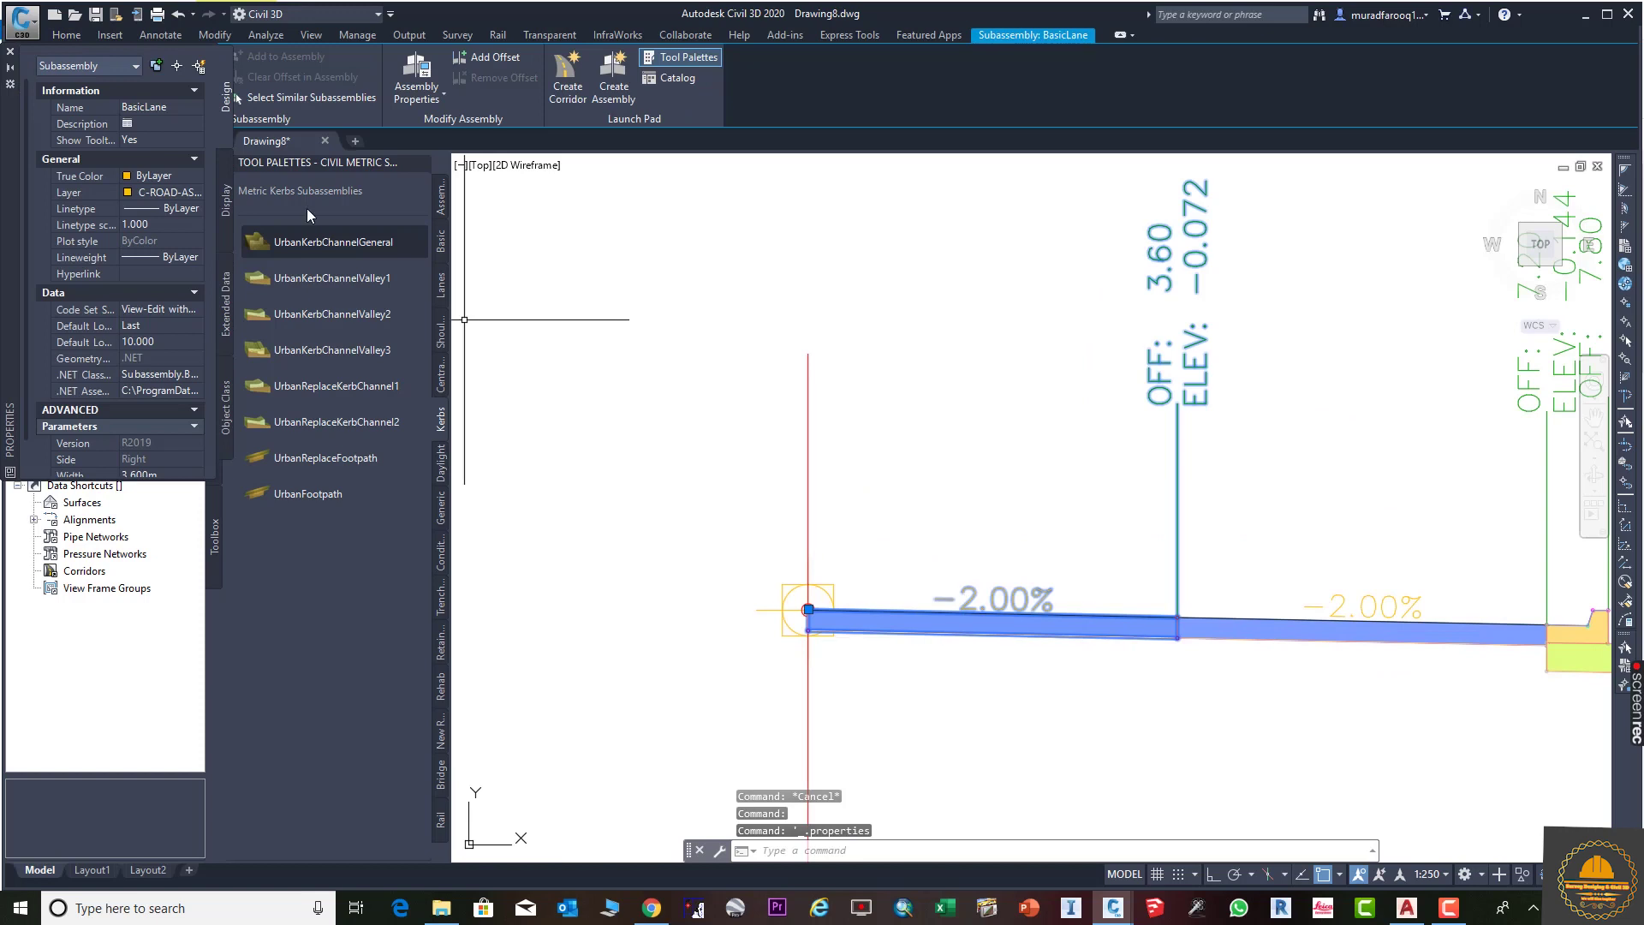
left_click(169, 107)
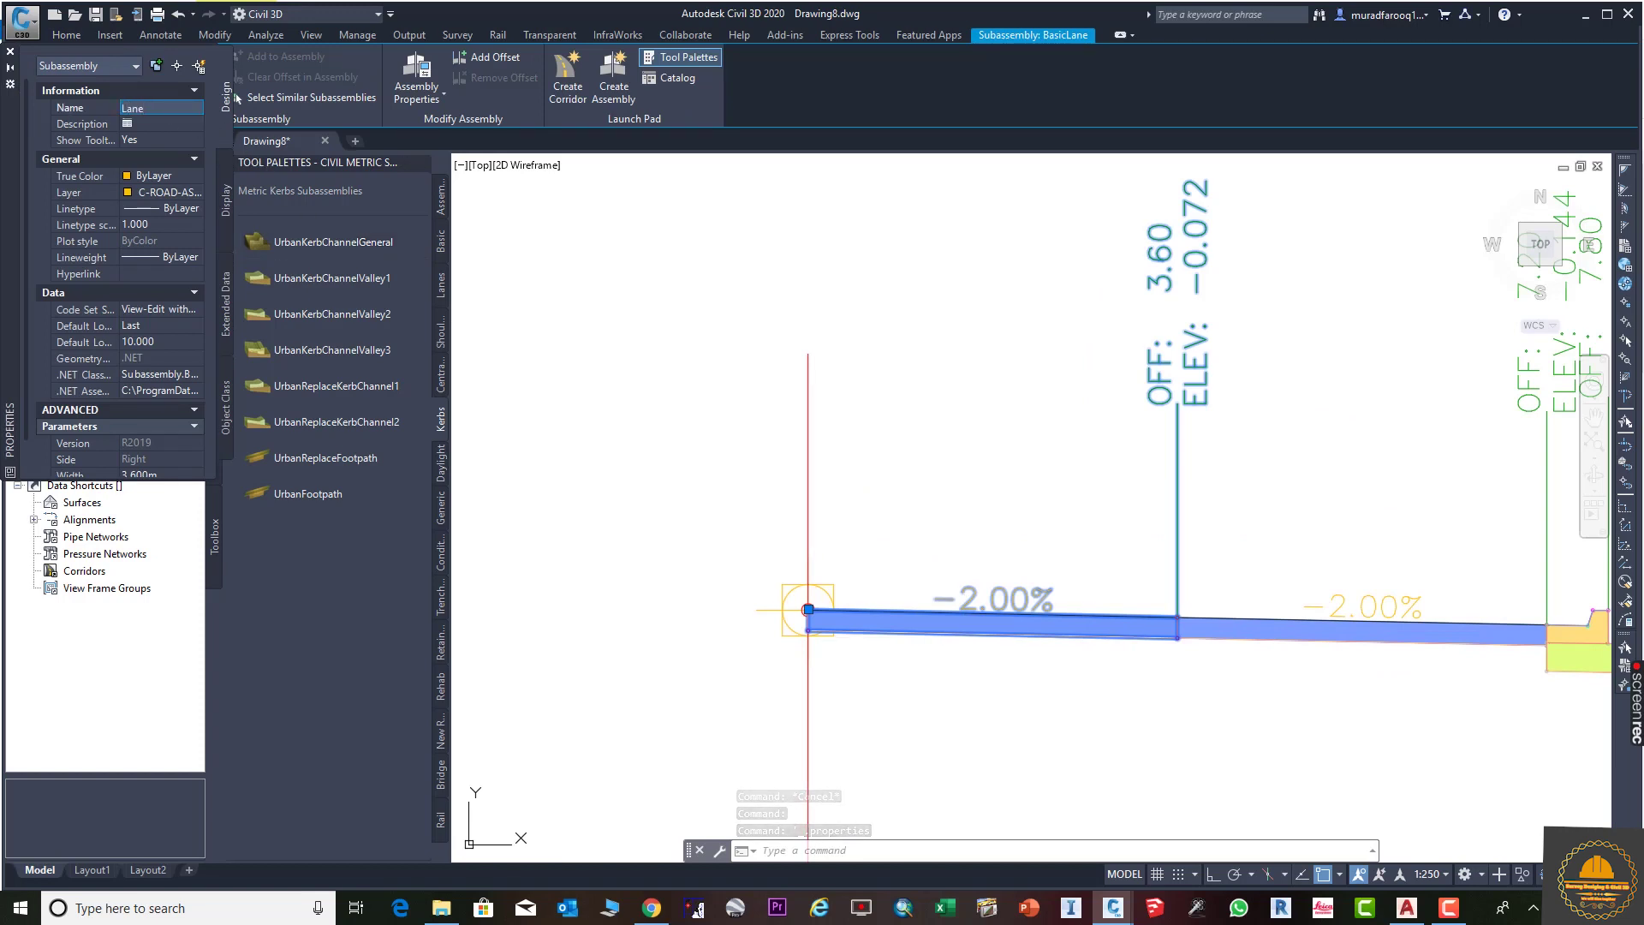
left_click(190, 194)
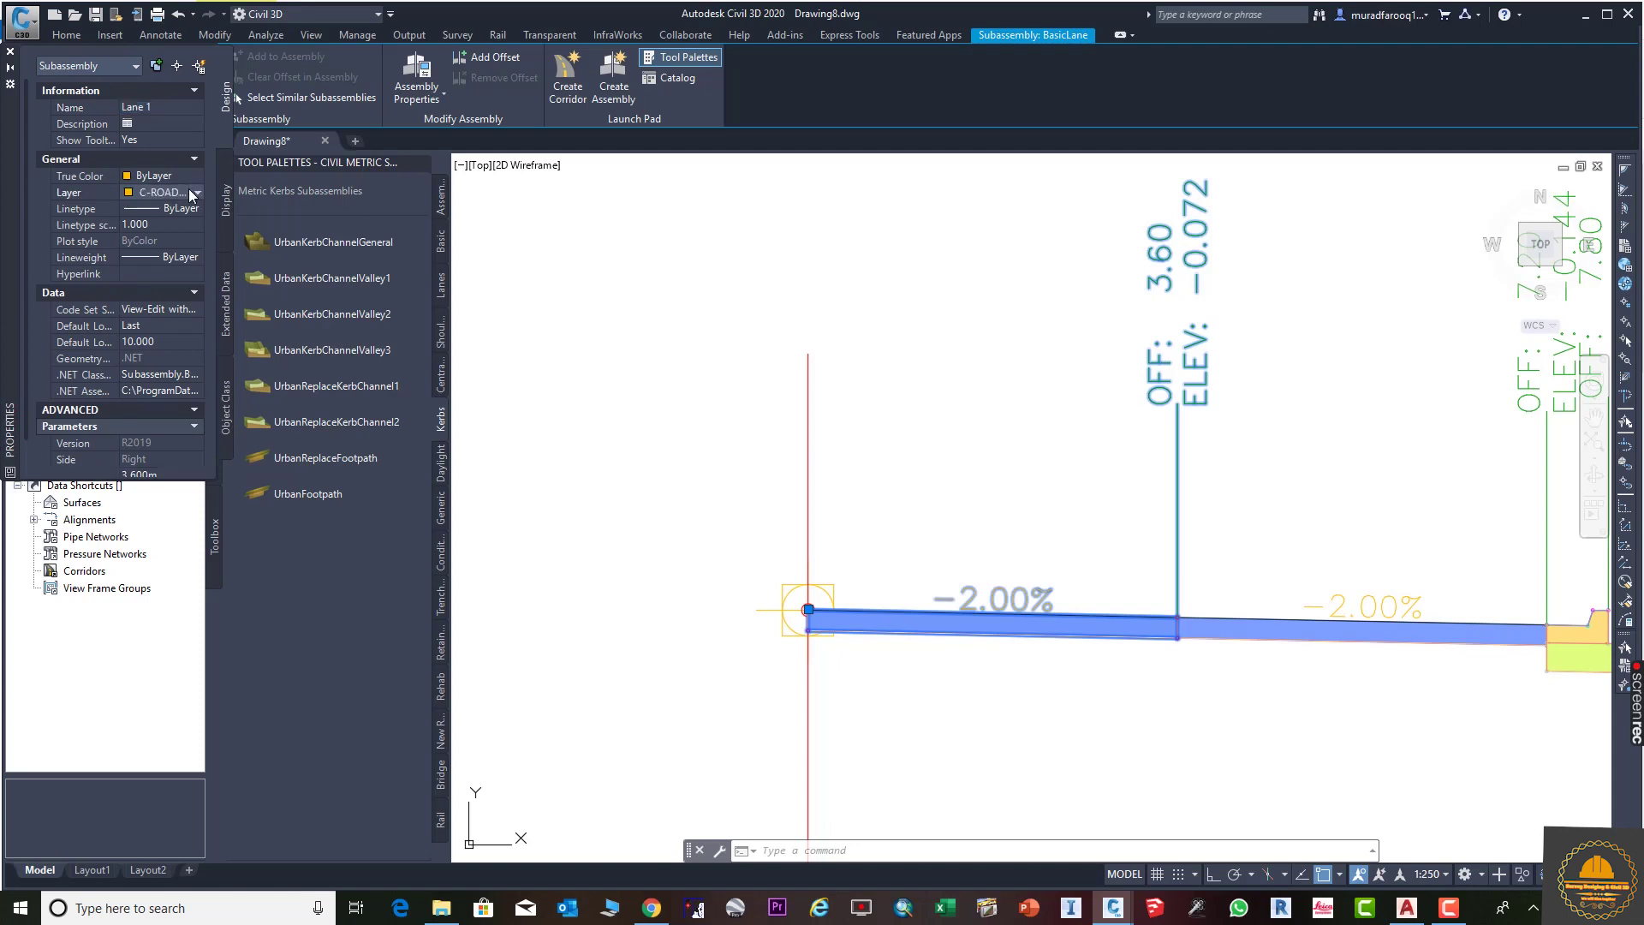
left_click(197, 193)
left_click(175, 224)
left_click(705, 365)
left_click(705, 367)
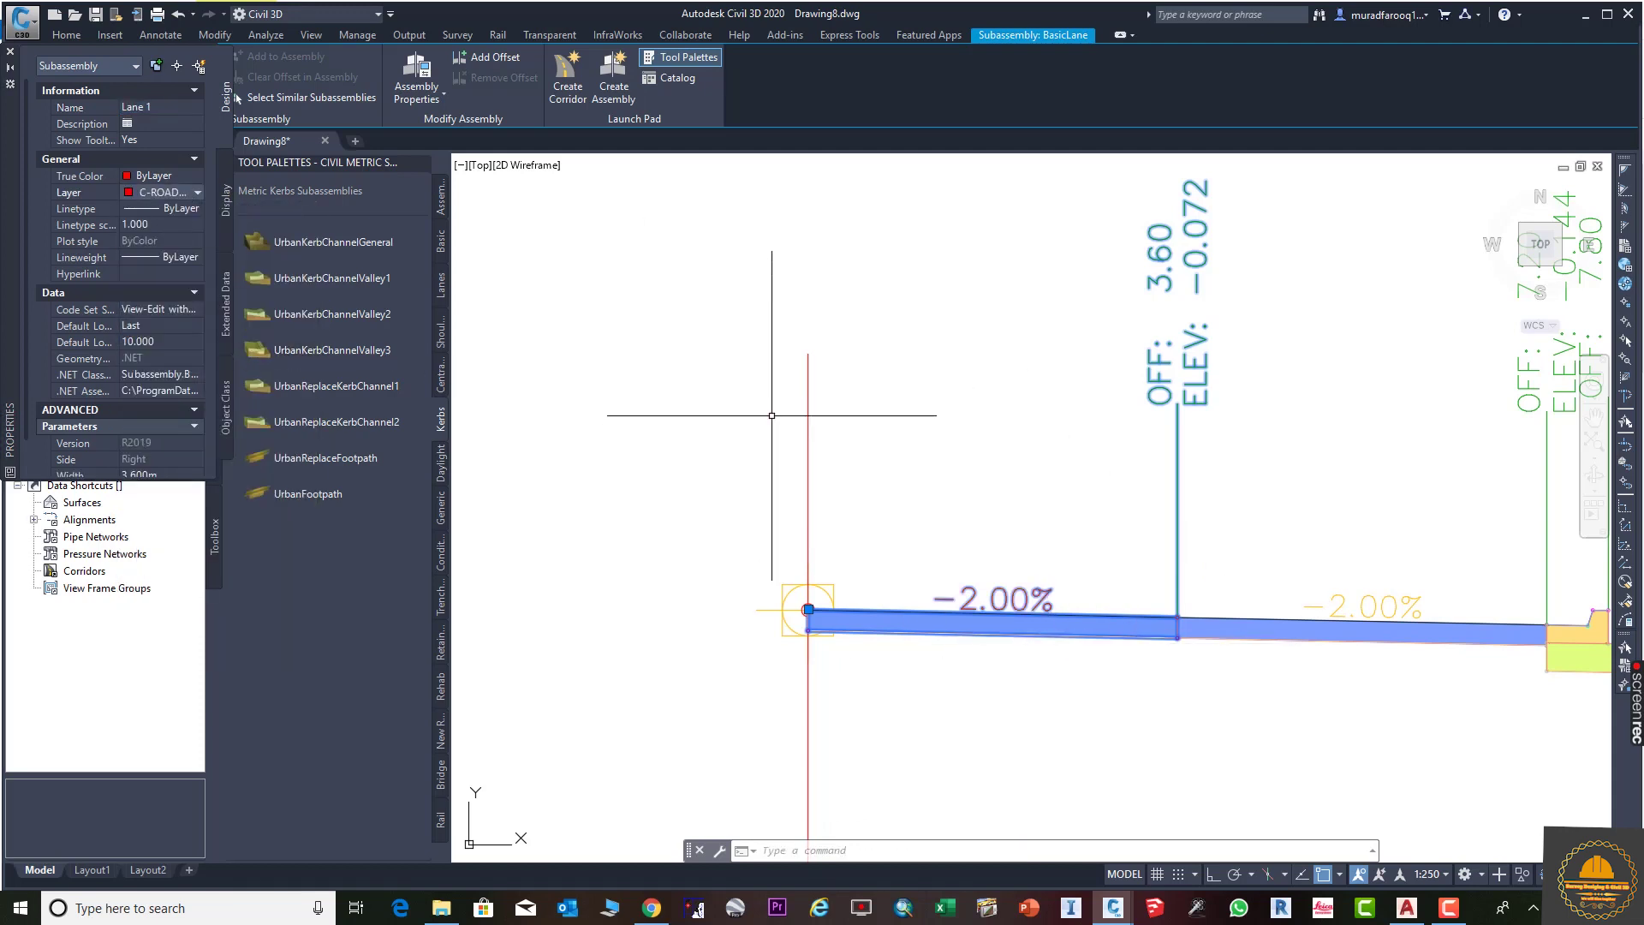
middle_click_drag(1157, 588, 1027, 466)
key("Escape")
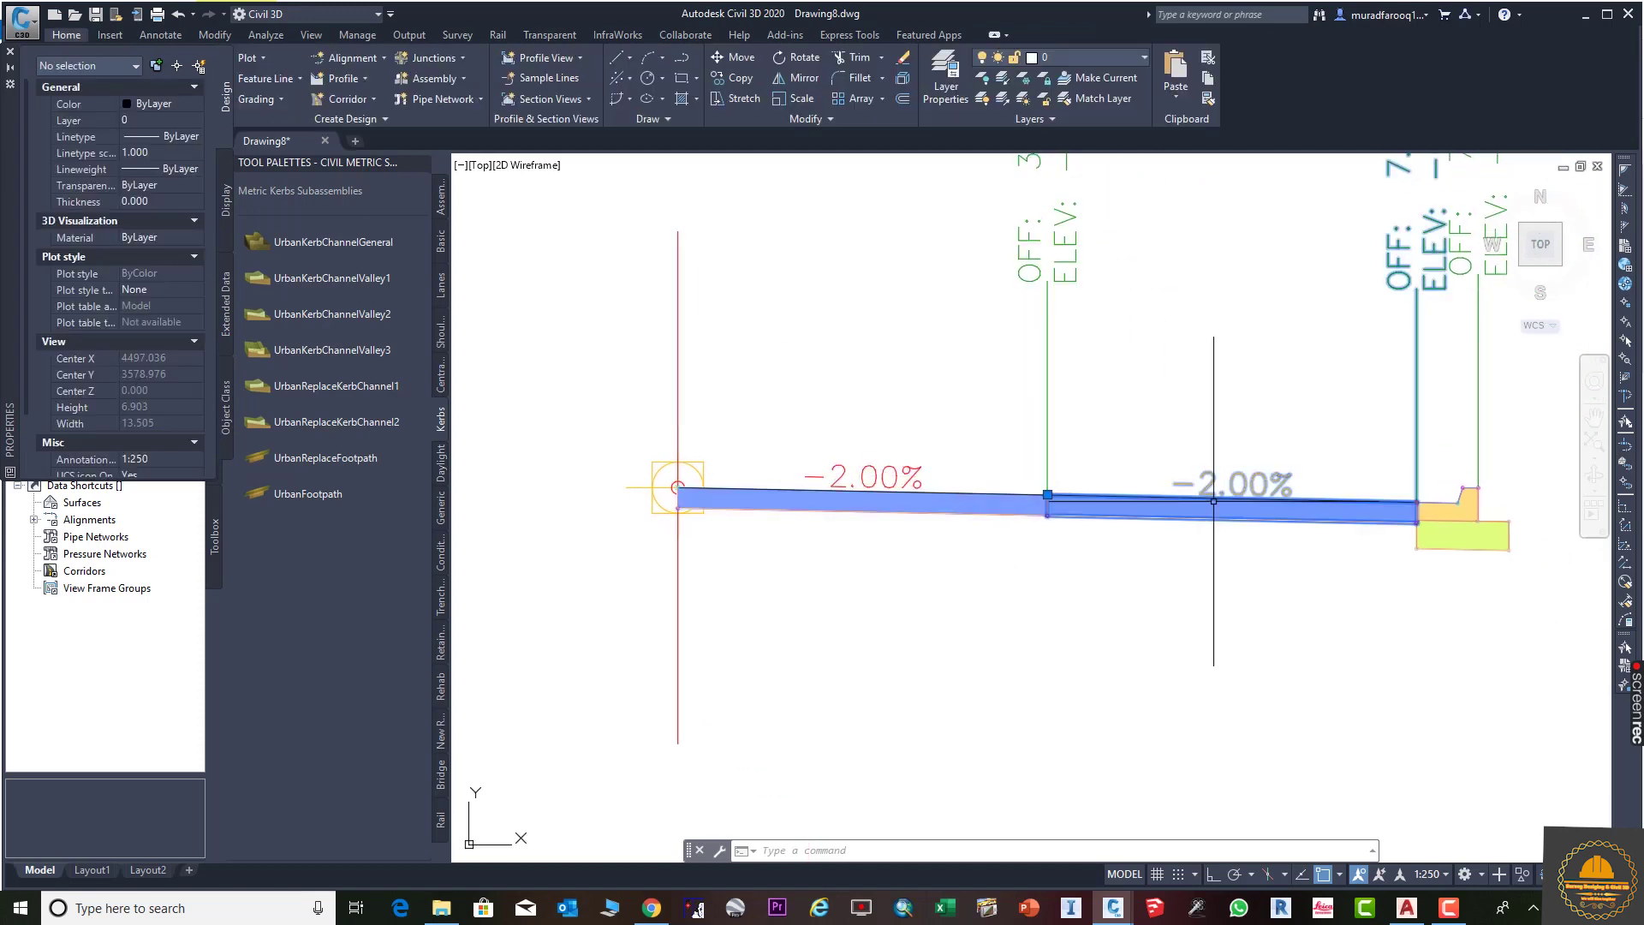
Rename the second lane Lane 2 and put it on layer C-ROAD-ASSM-BLIN.
left_click(1223, 503)
left_click(171, 107)
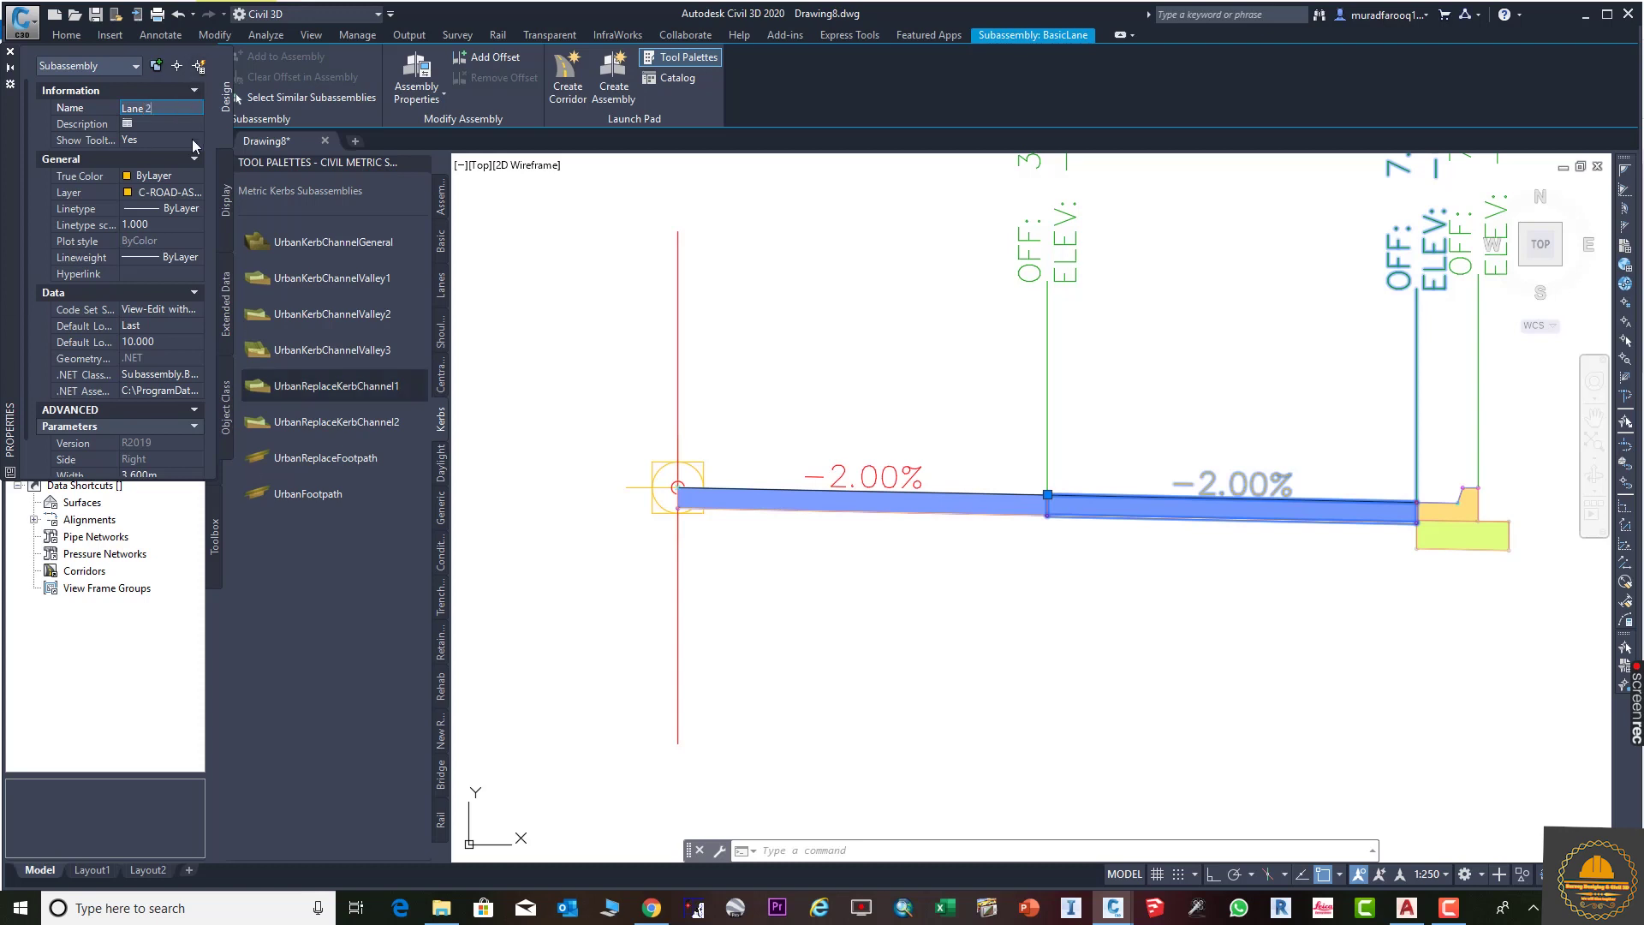
left_click(188, 195)
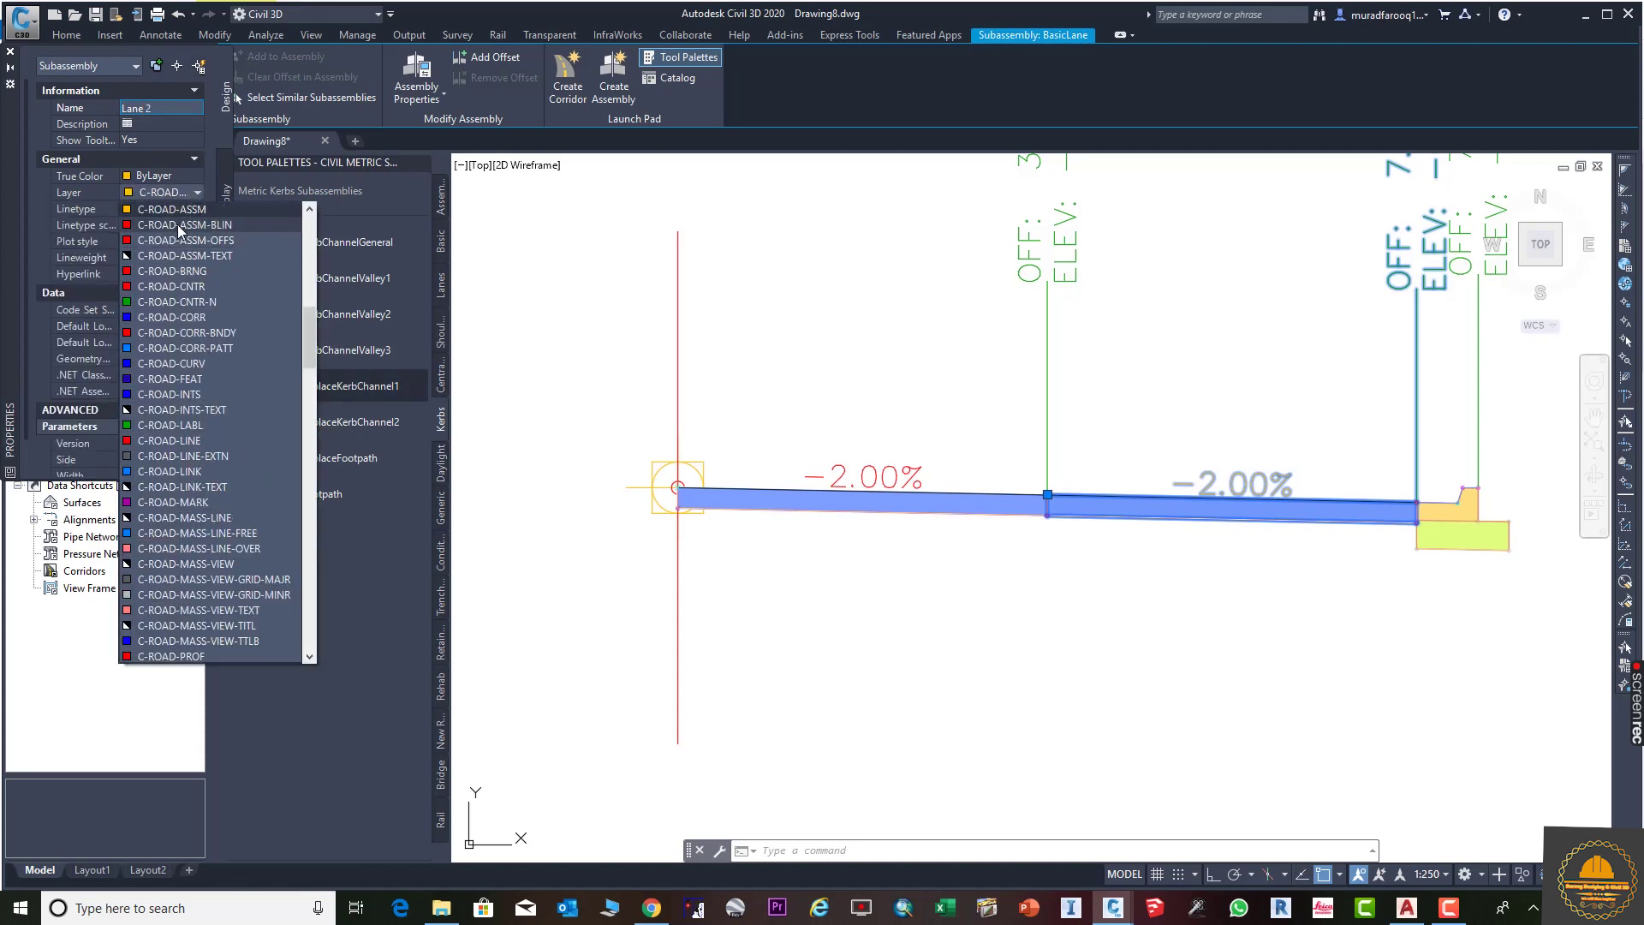
left_click(177, 225)
key("Escape")
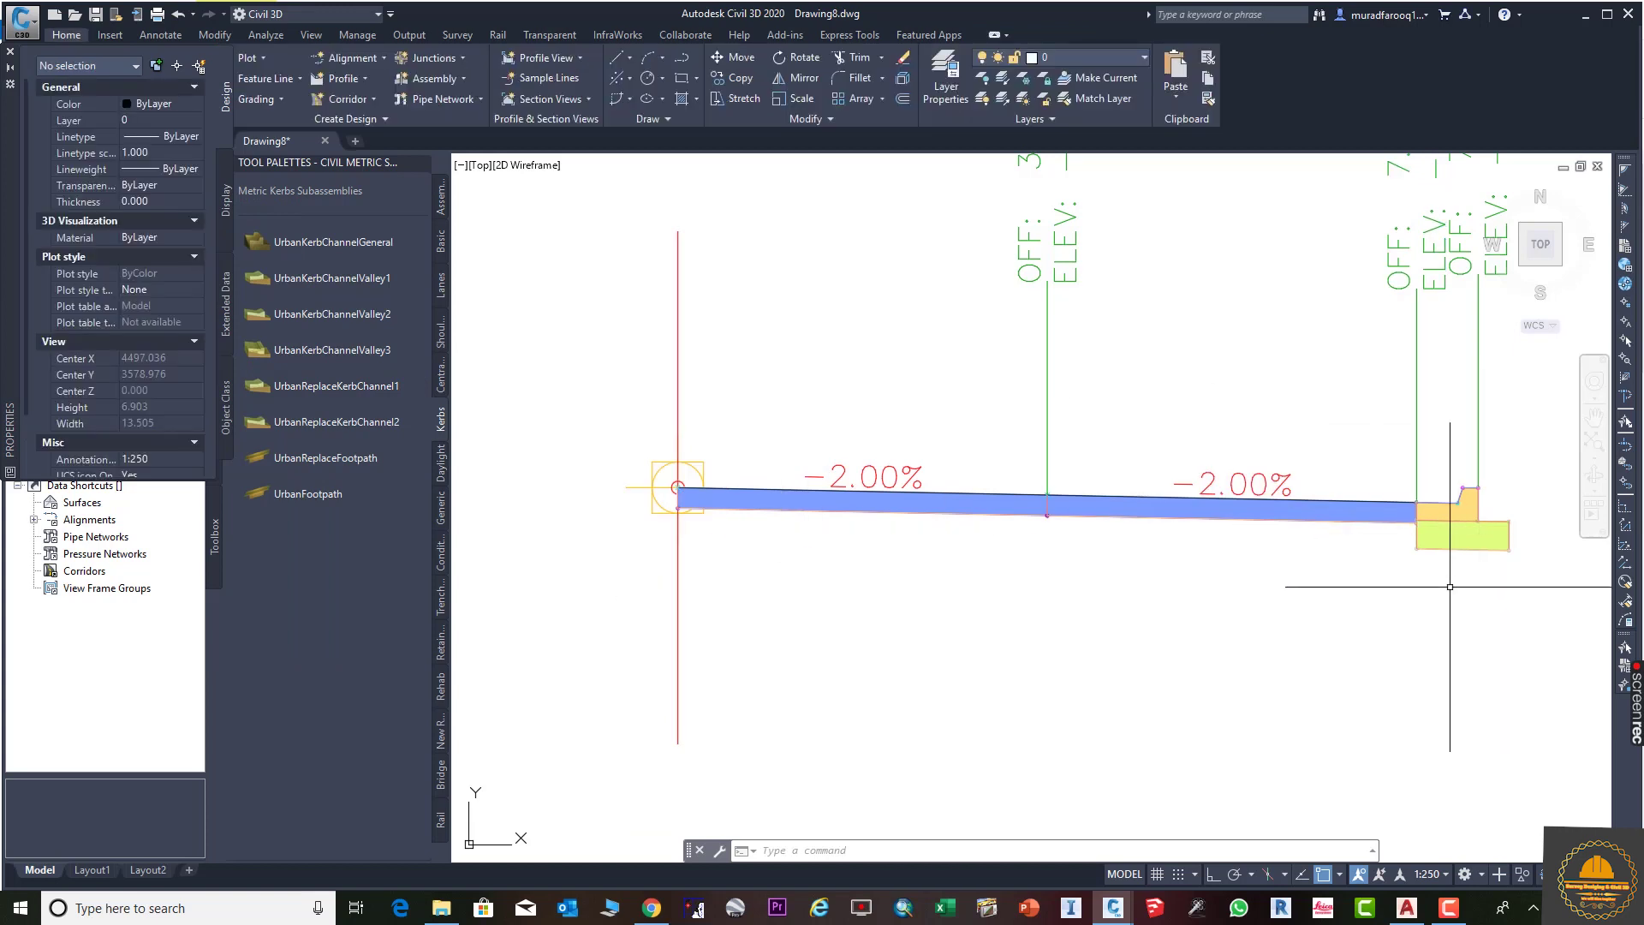
Rename the kerb-channel CG, assign it a red C-ROAD layer, and close Properties.
middle_click_drag(1450, 587, 1309, 574)
left_click(1297, 490)
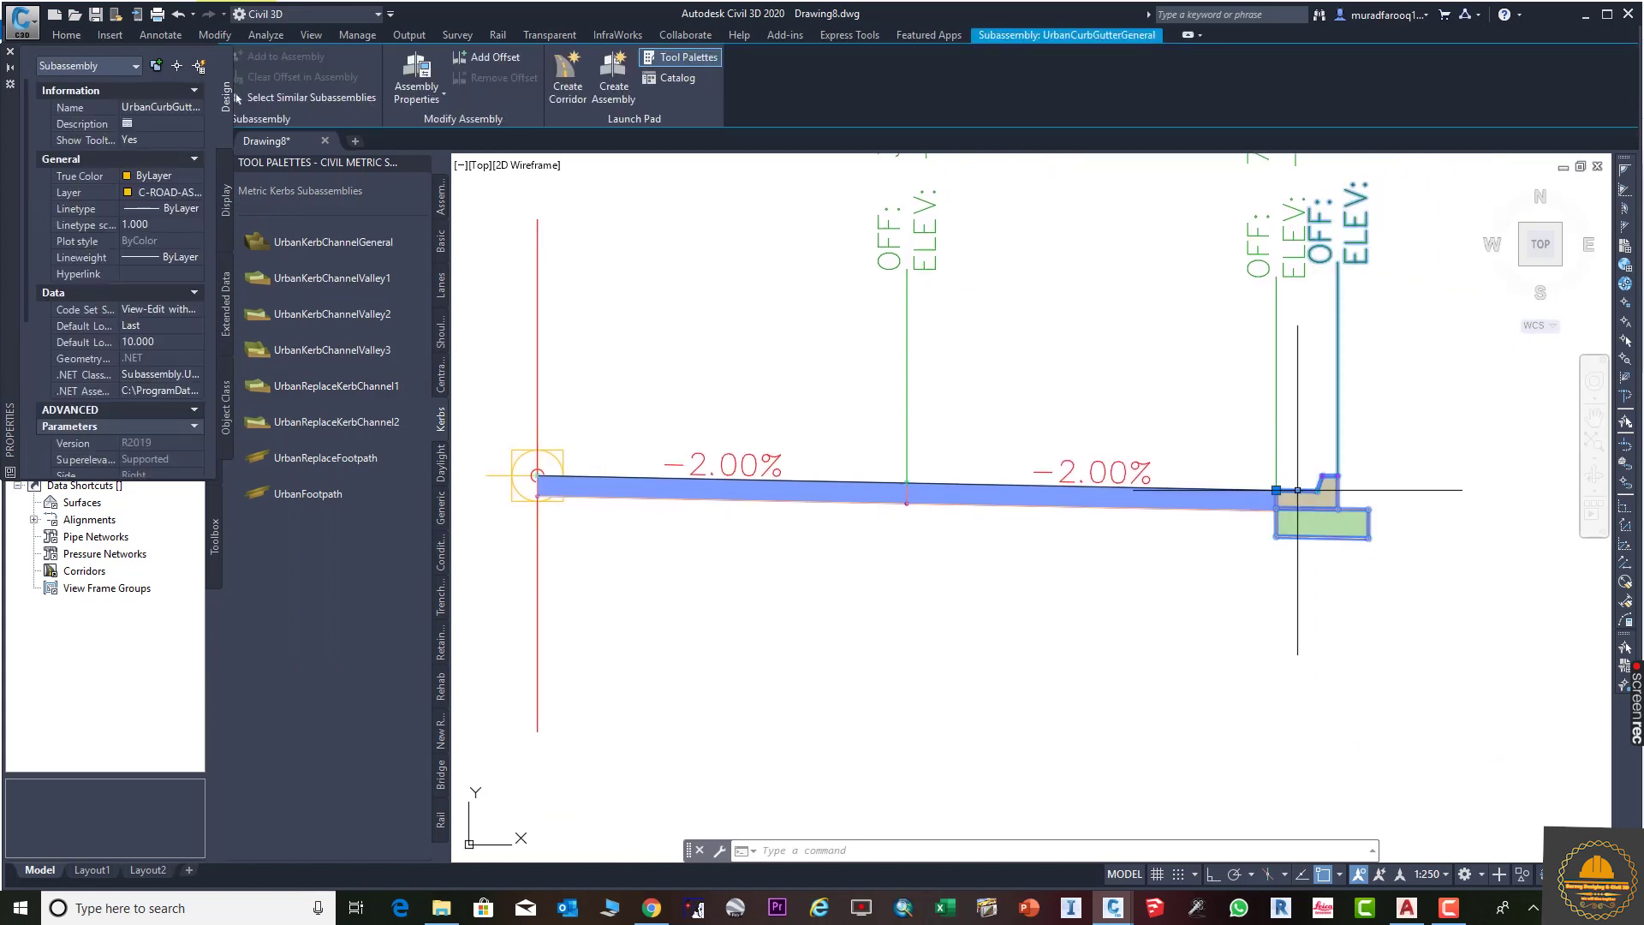
left_click(187, 110)
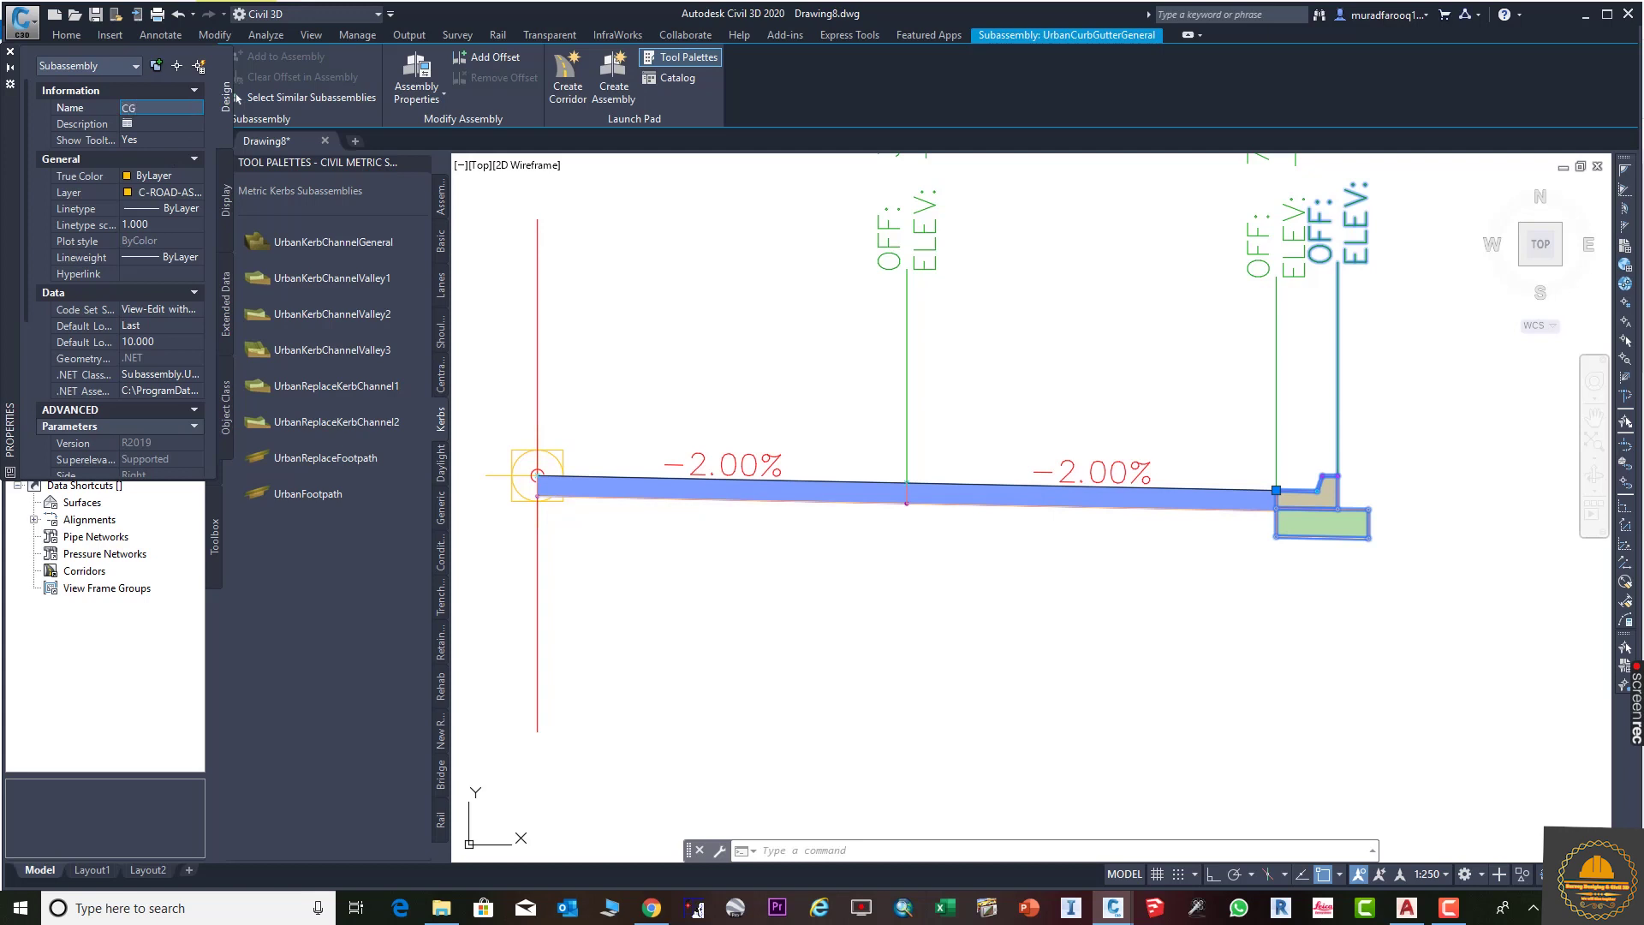
left_click(180, 198)
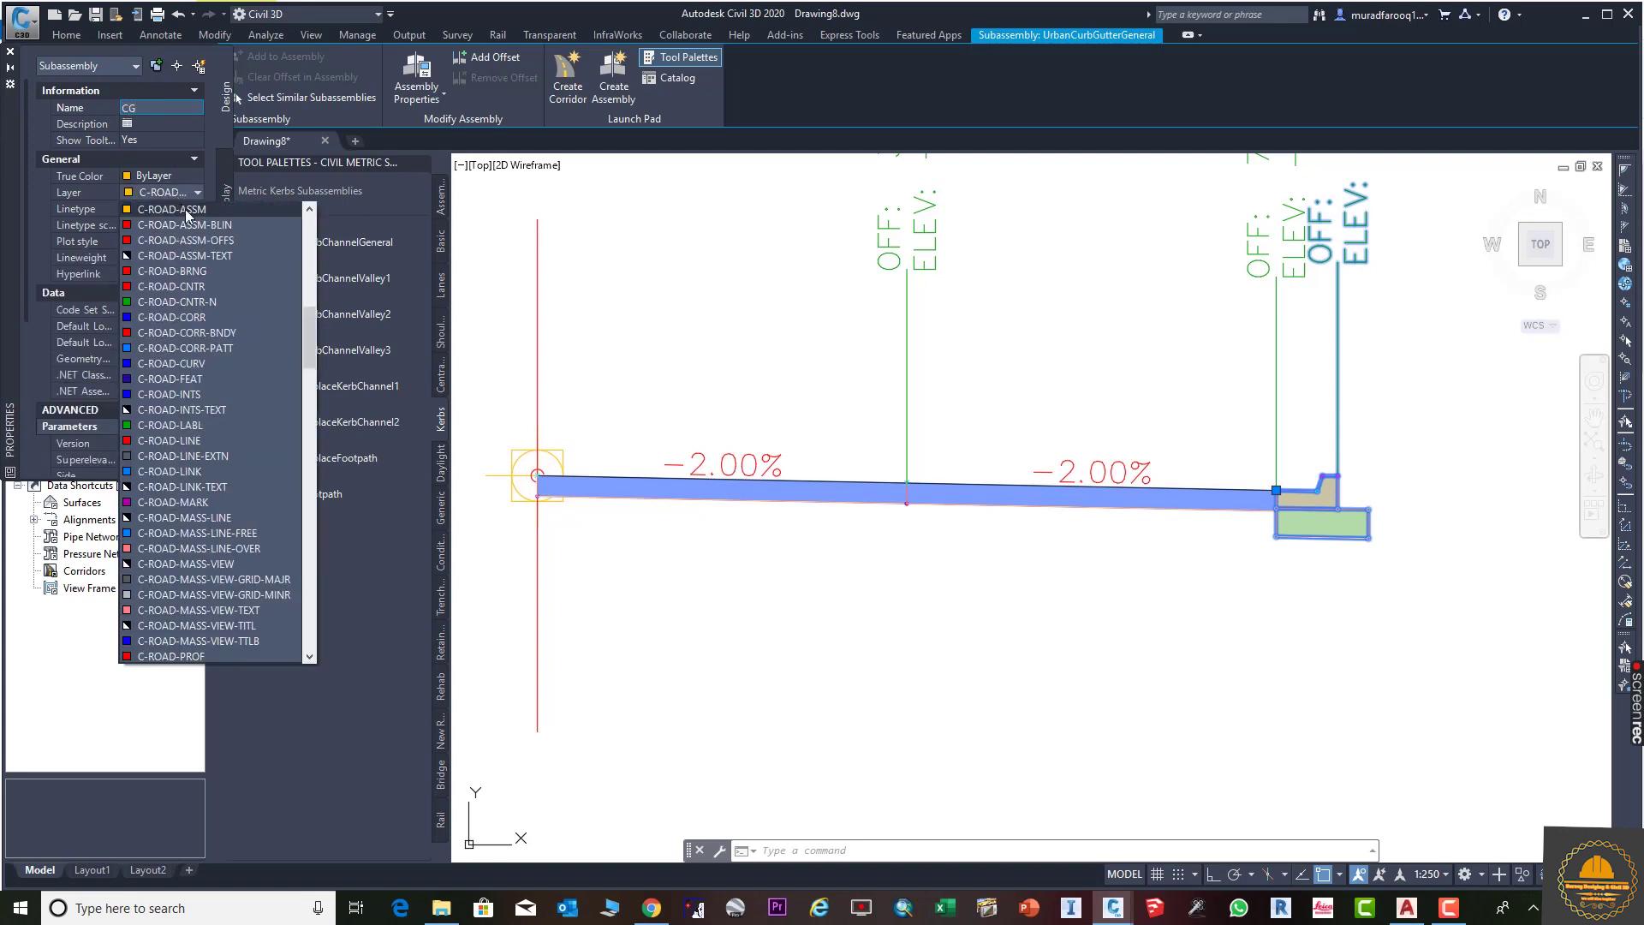
left_click(183, 226)
left_click(918, 581)
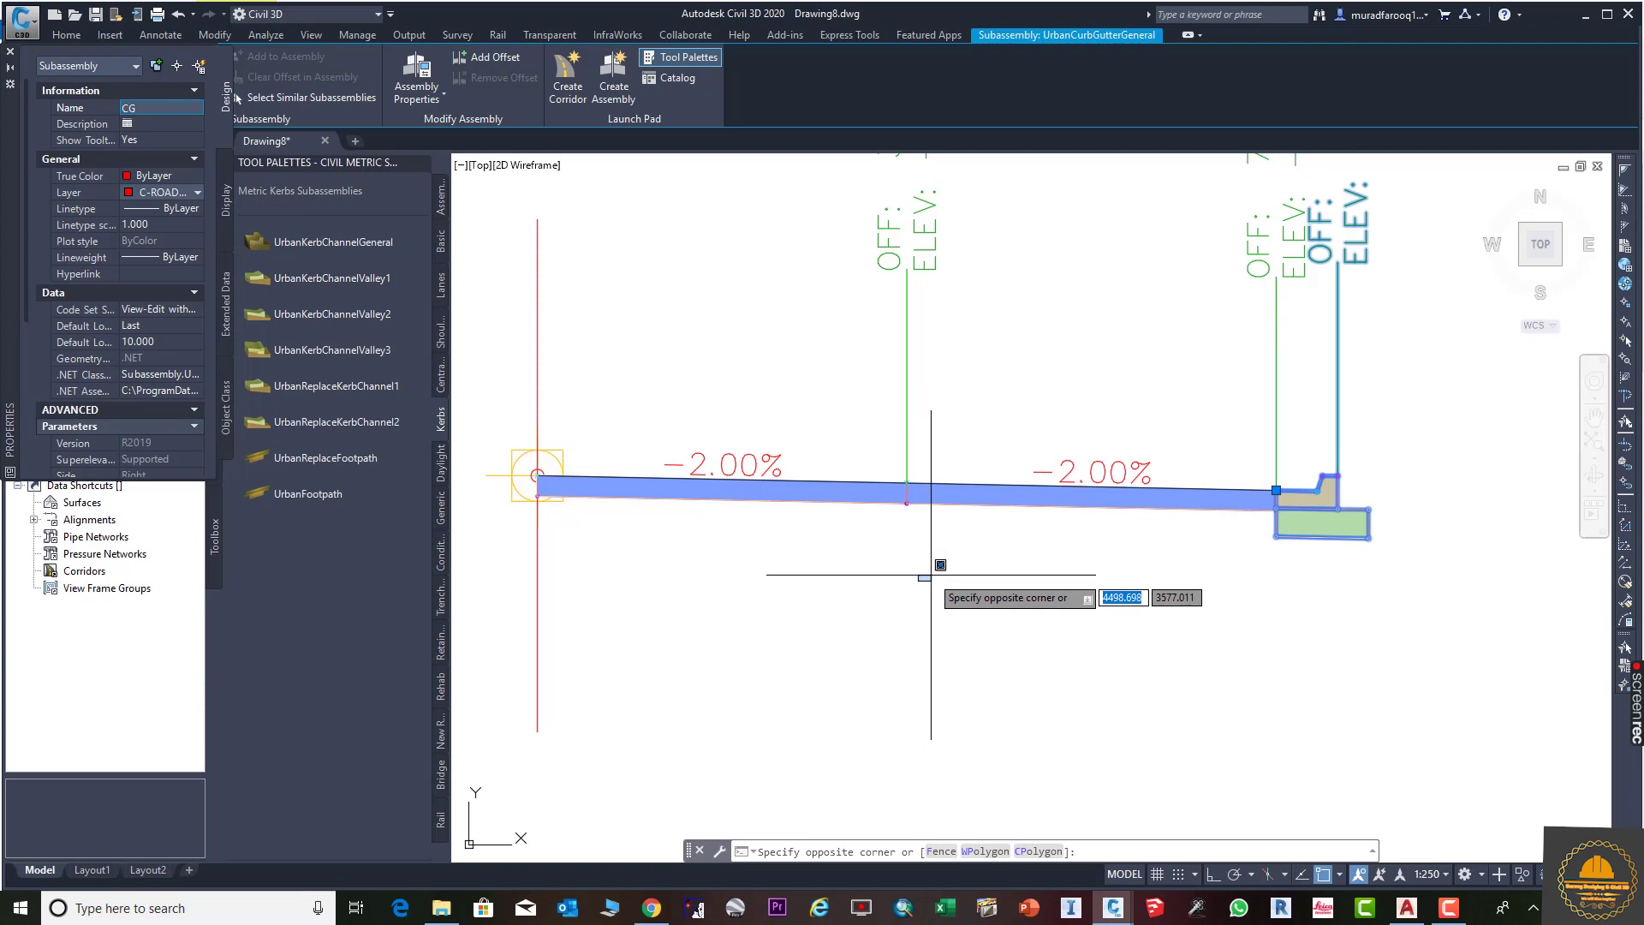
key("Escape")
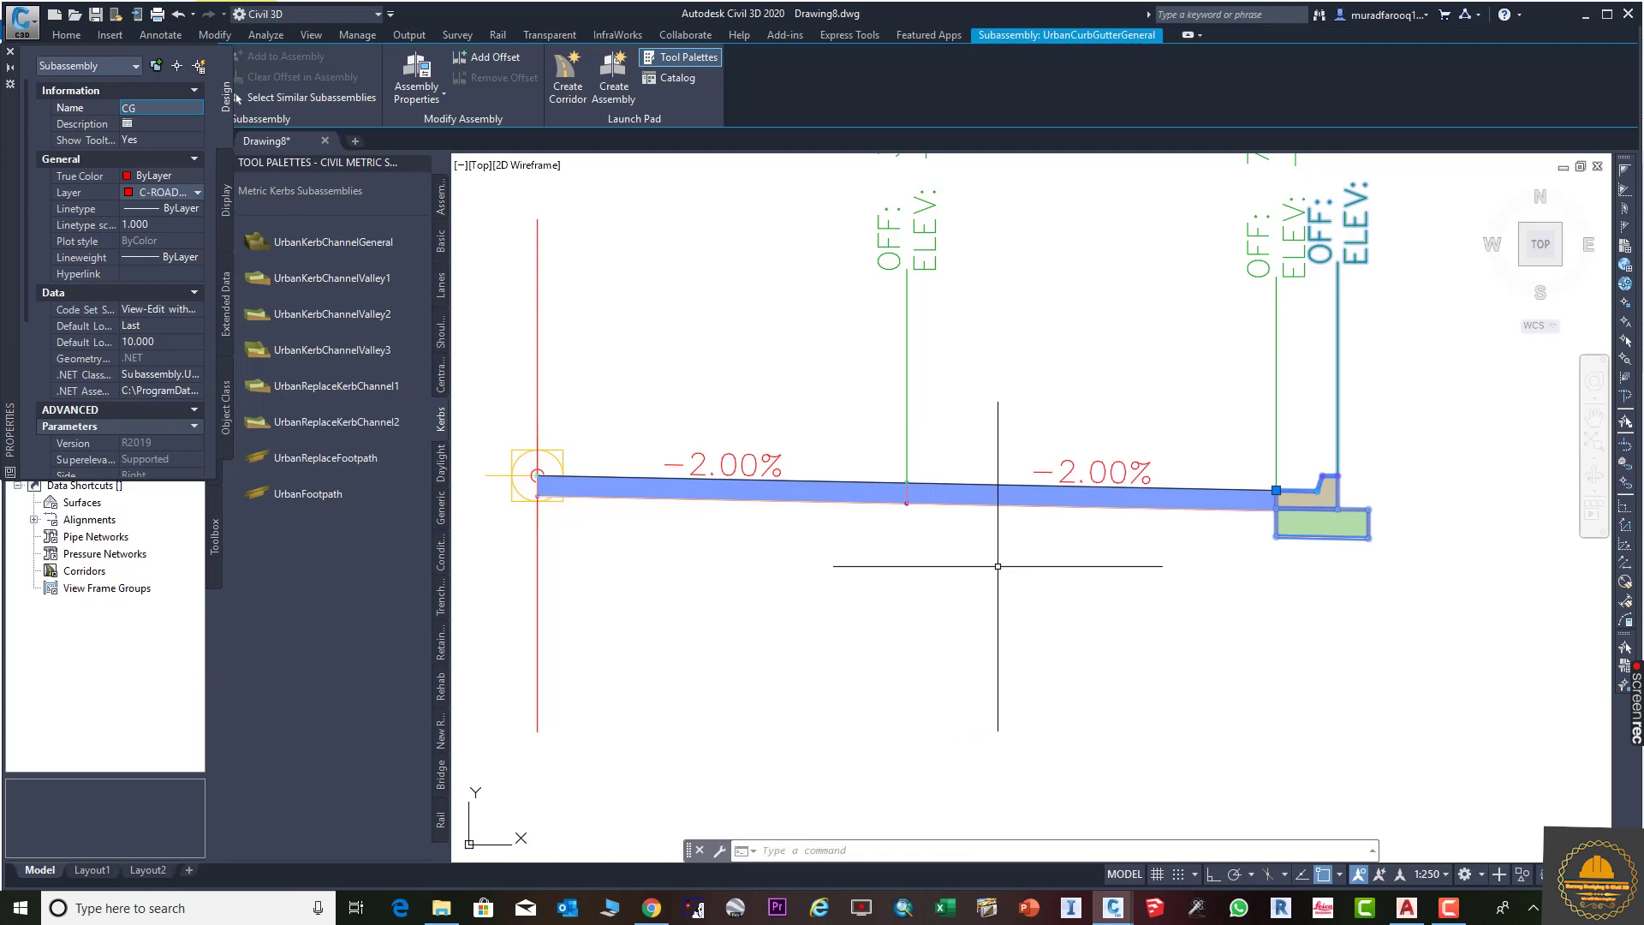
left_click(10, 51)
middle_click_drag(748, 554, 851, 558)
scroll(899, 507, "up", 2)
middle_click_drag(899, 507, 873, 566)
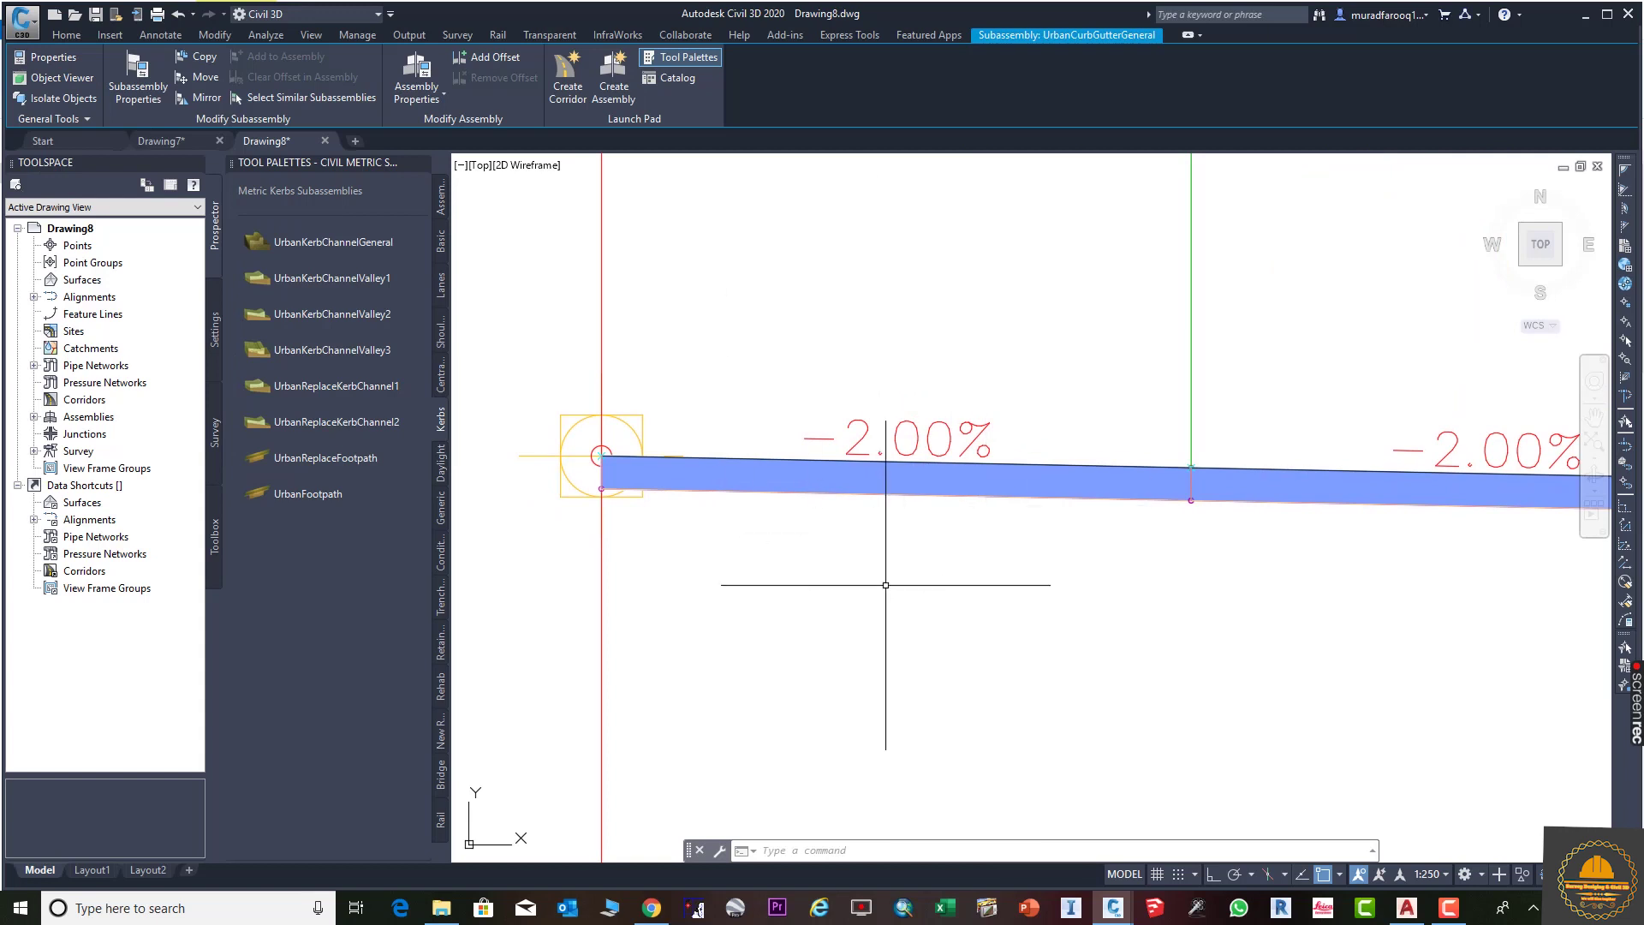
Centre the assembly in the view and clear any selection.
scroll(989, 525, "down", 1)
scroll(989, 525, "up", 1)
scroll(1010, 557, "down", 1)
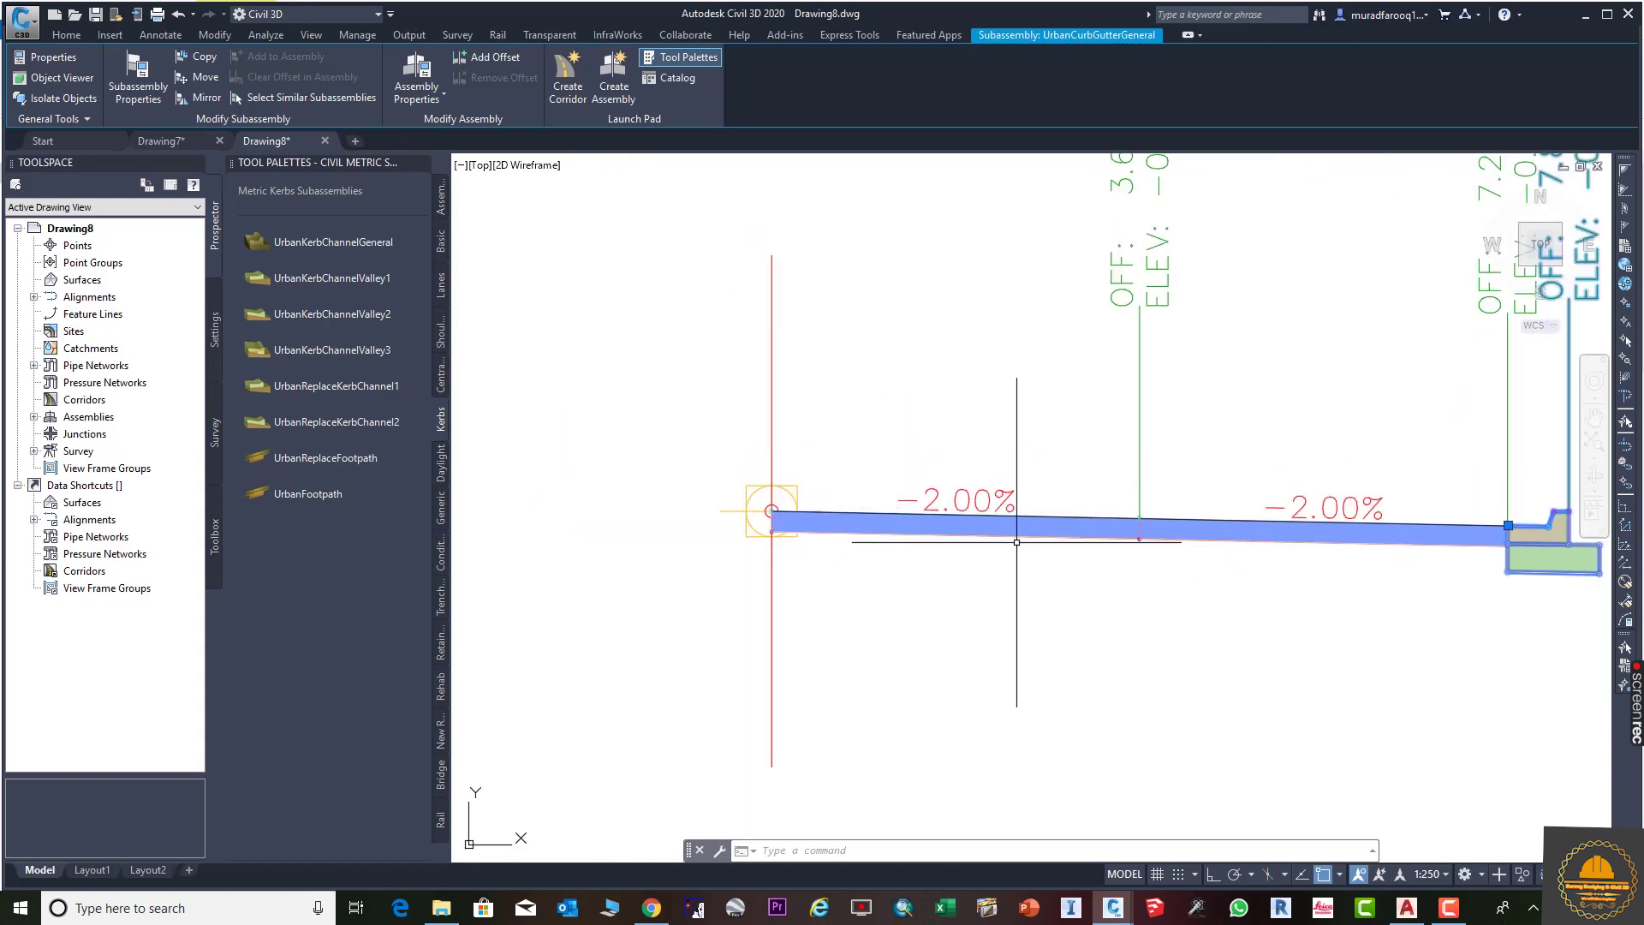
middle_click_drag(1009, 556, 1071, 566)
left_click(1066, 563)
key("Escape")
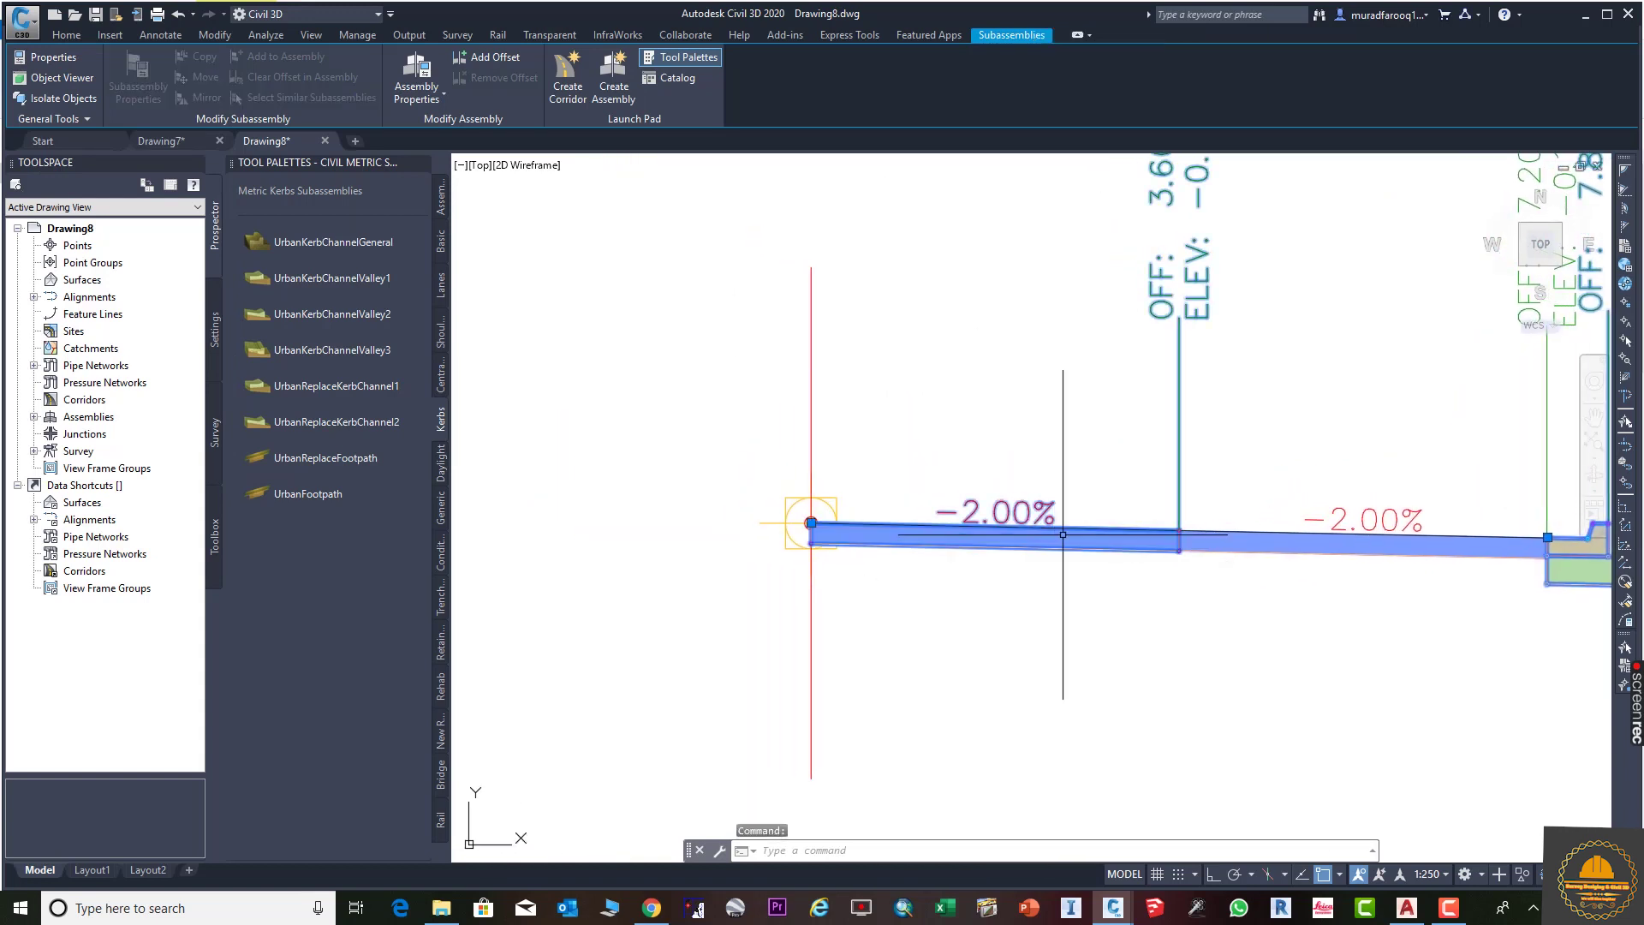
key("Escape")
Set Lane 1's slope to -5 in its Properties palette.
double_click(1063, 534)
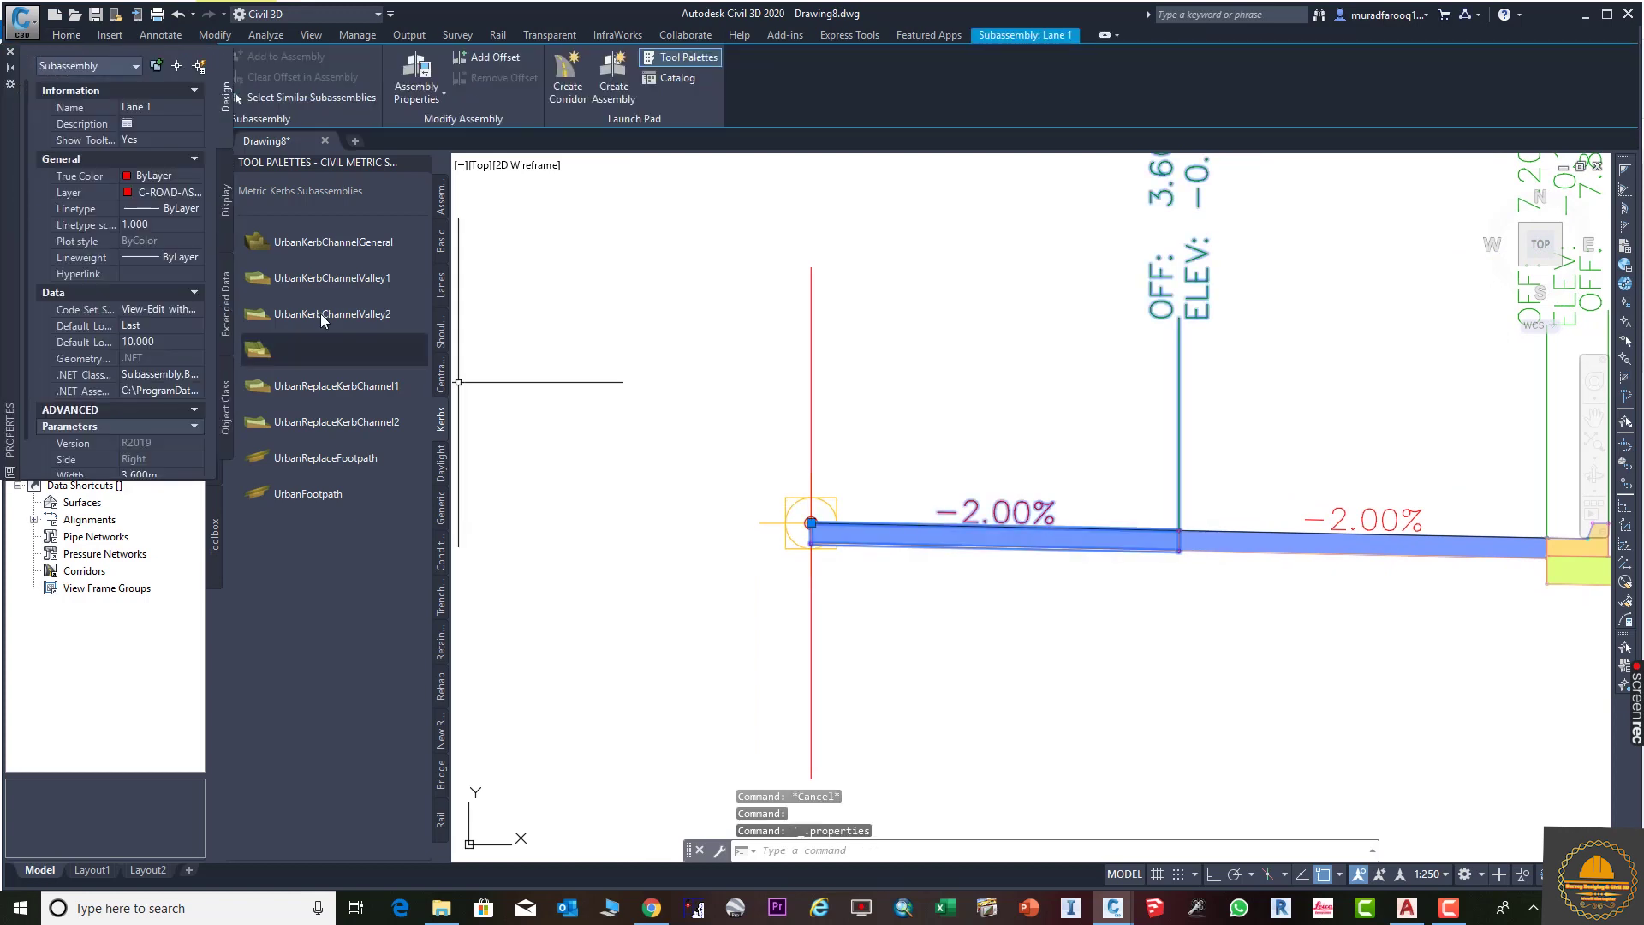
scroll(176, 308, "down", 1)
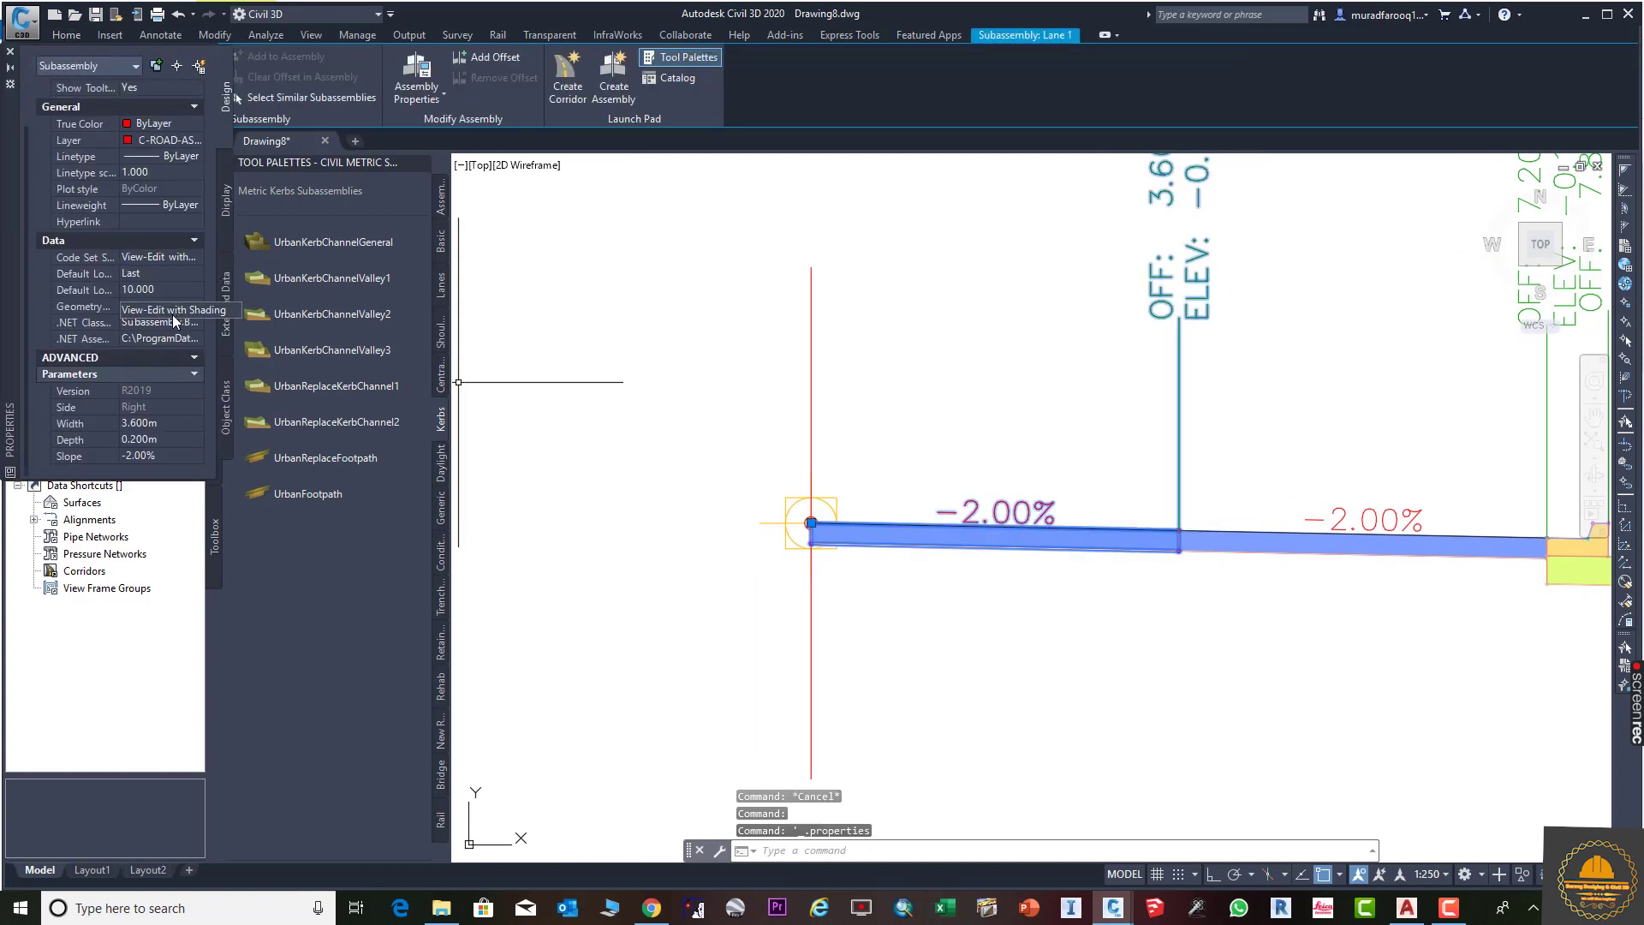
left_click(176, 455)
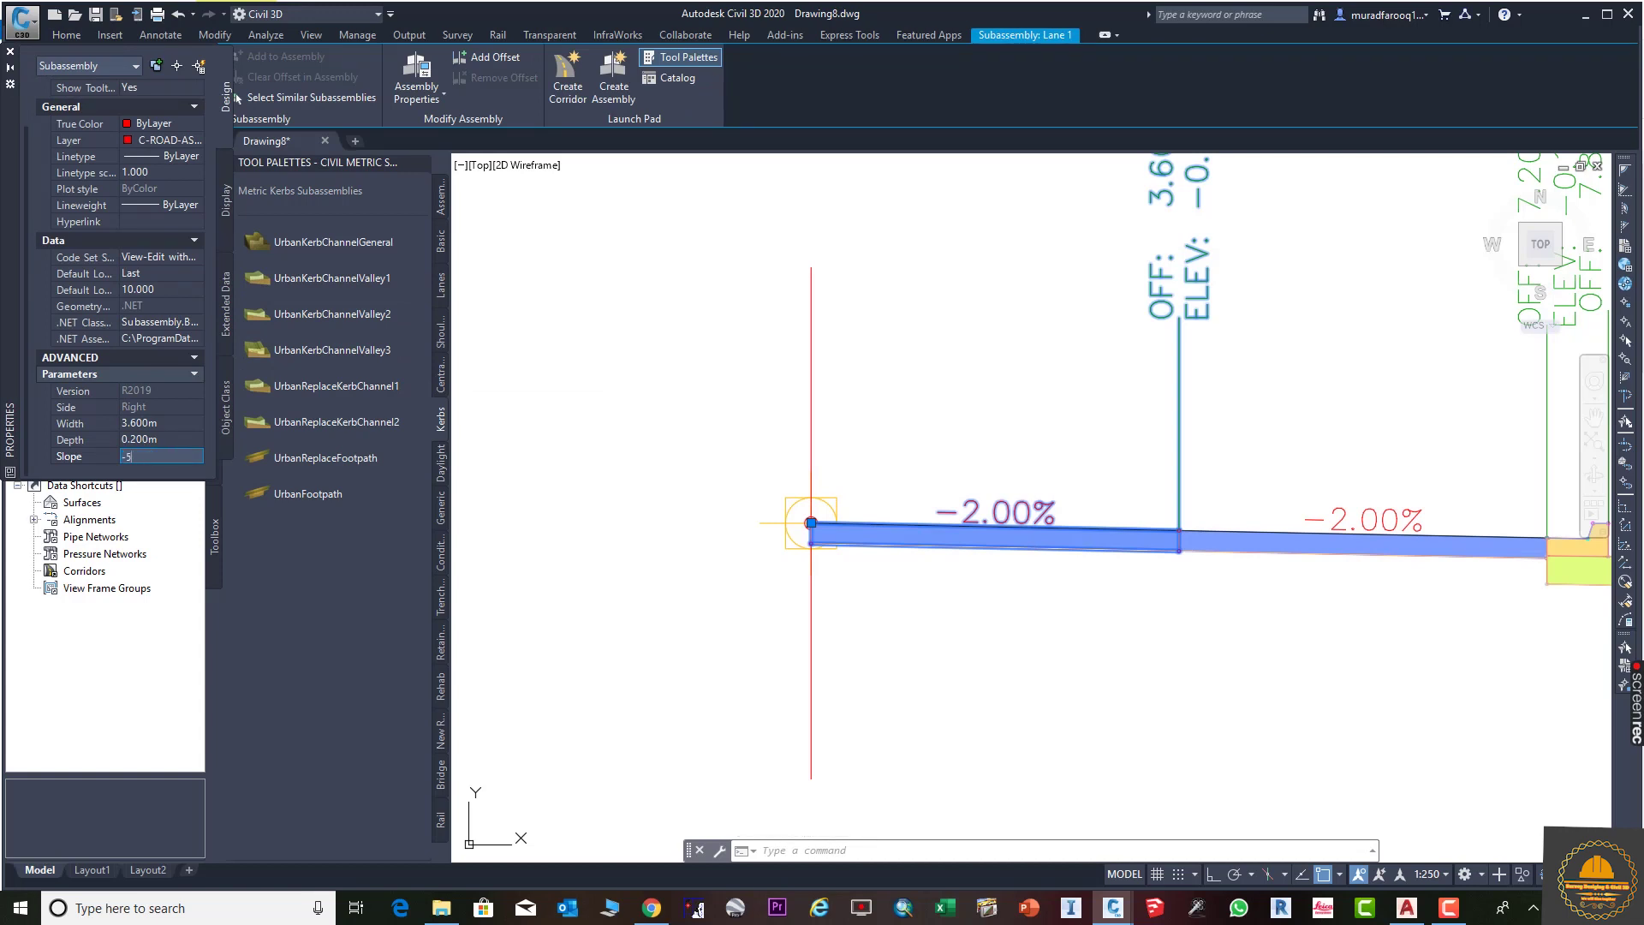
type("-5")
key("Return")
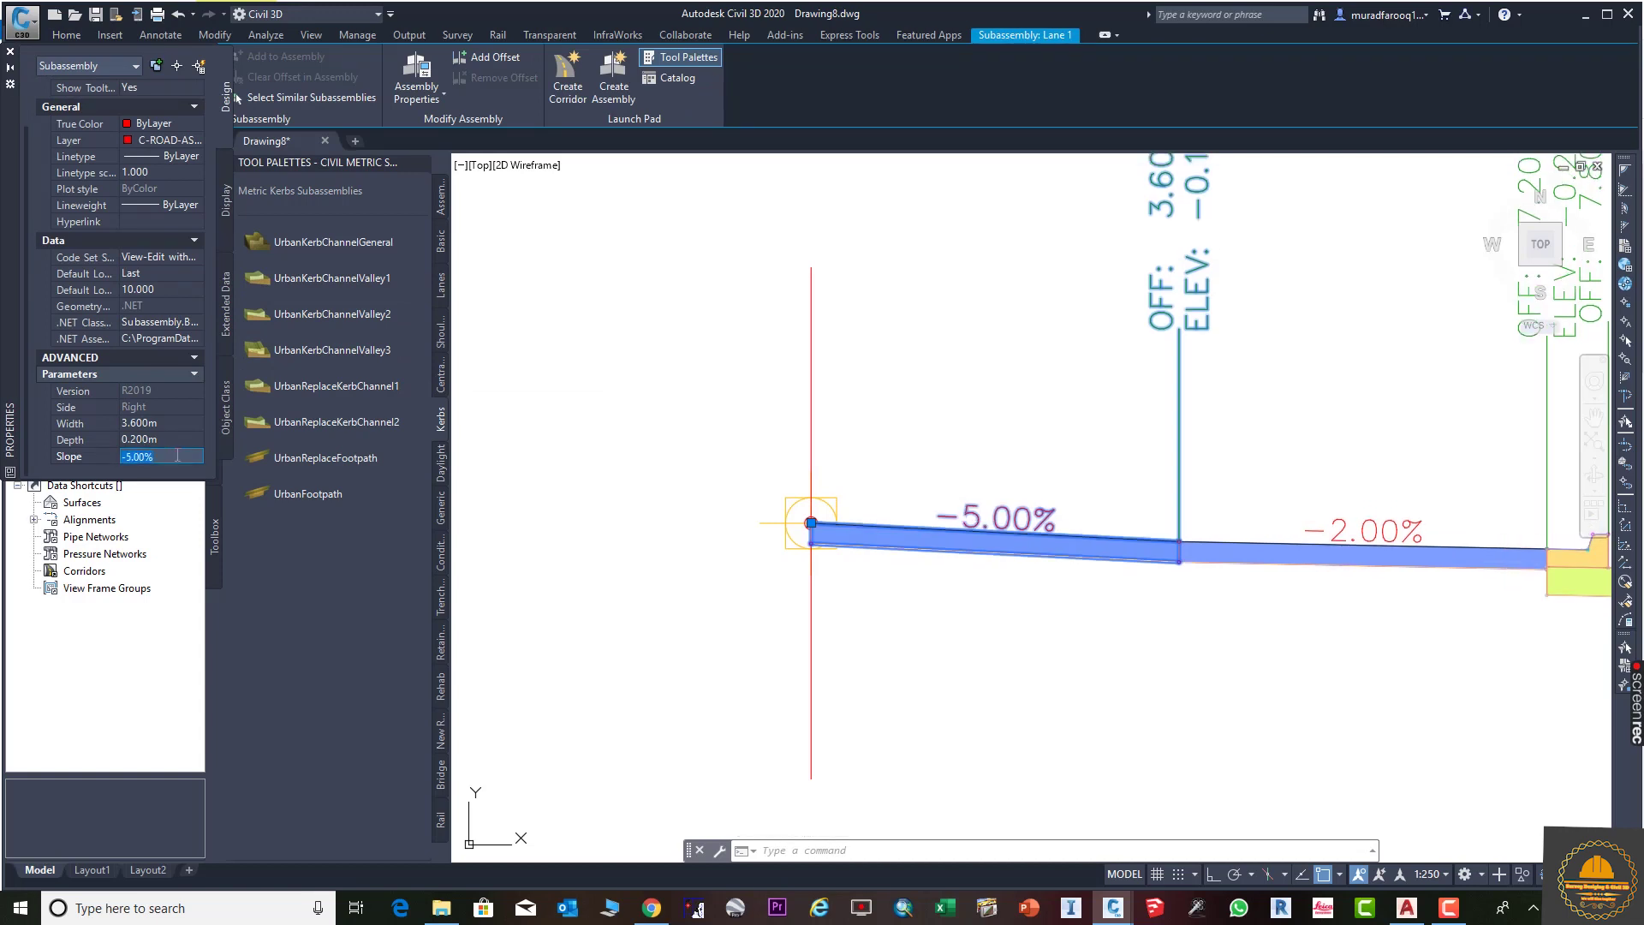
key("Escape")
middle_click_drag(1159, 598, 1077, 598)
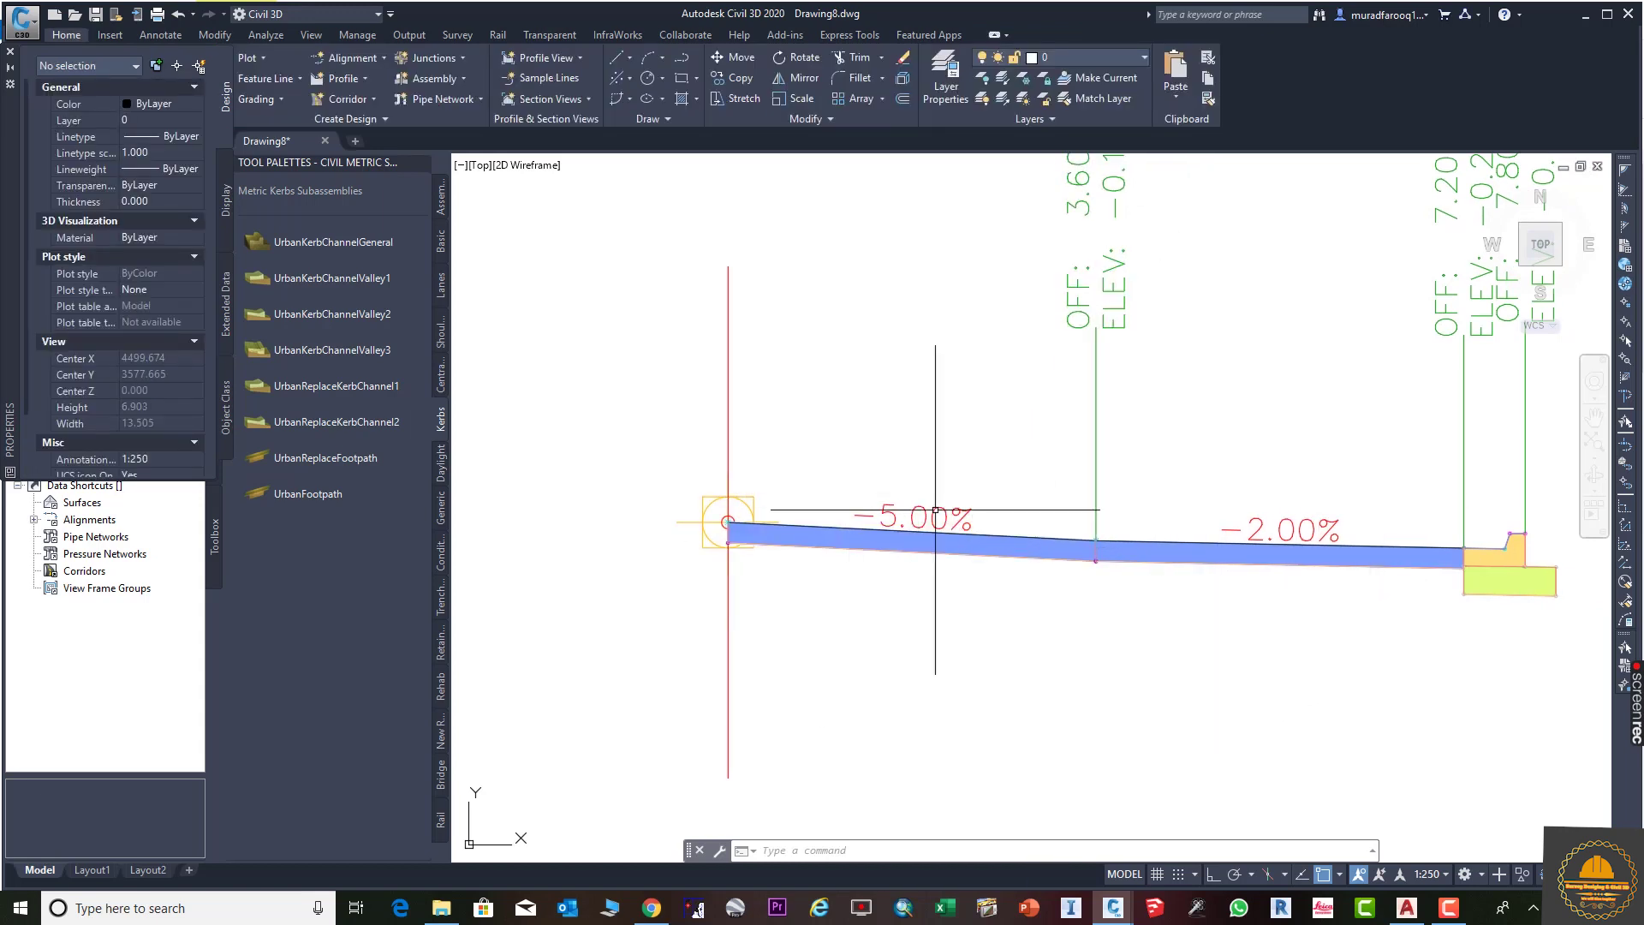
With Lane 2 selected, bring up Assembly Properties on the Construction tab.
left_click(1220, 541)
right_click(1226, 548)
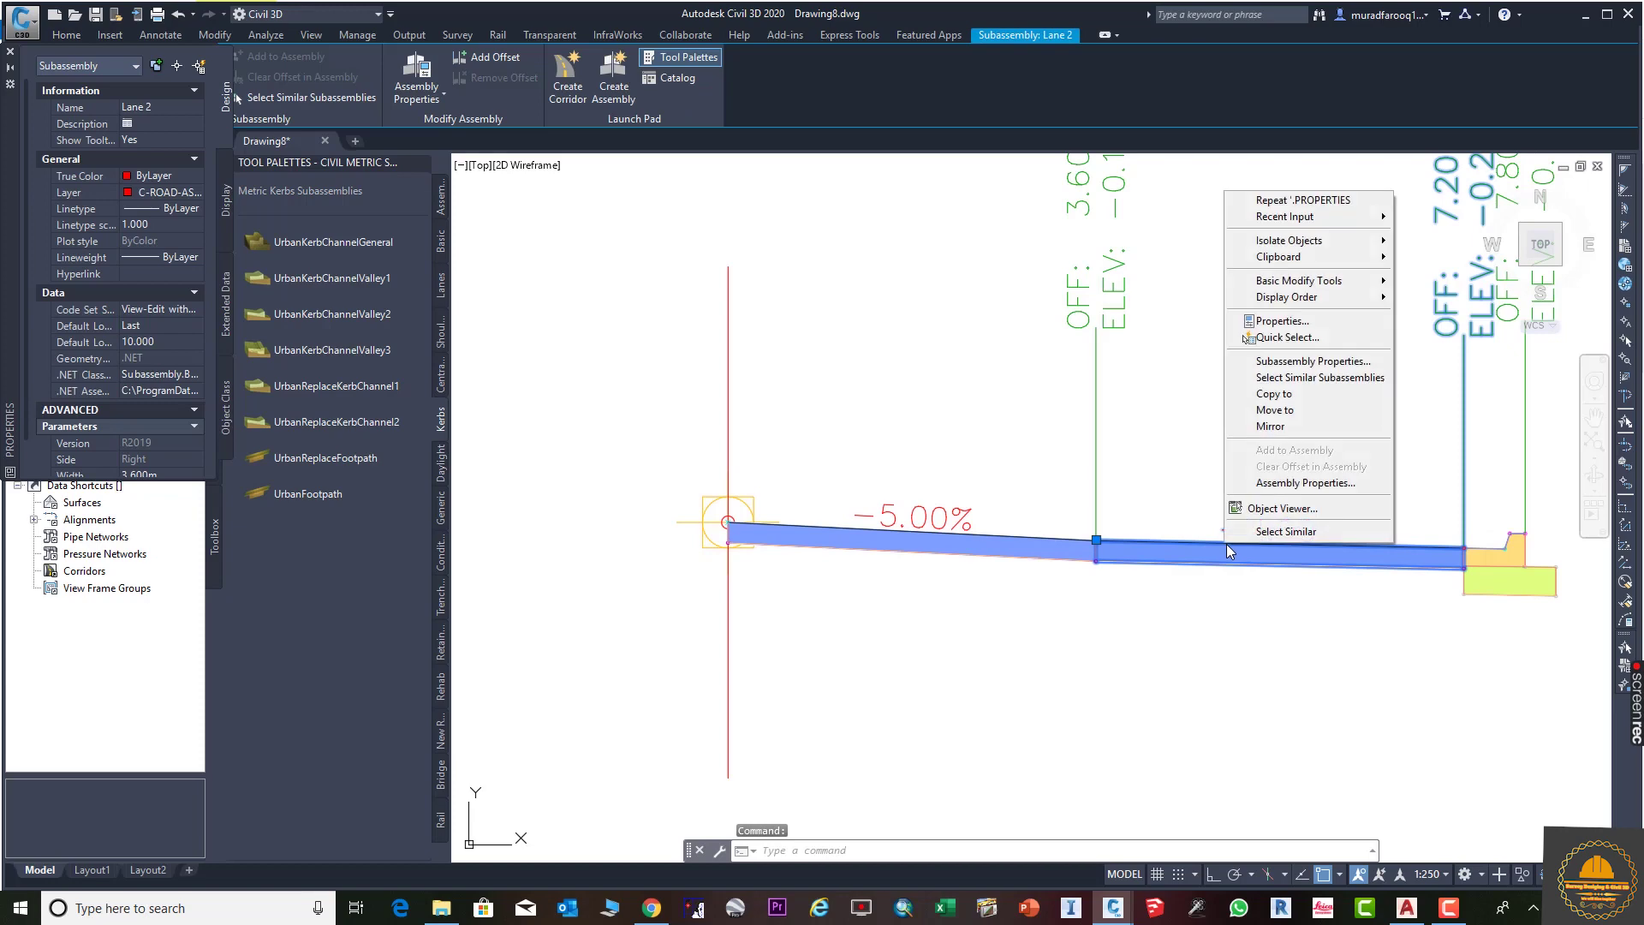
left_click(1201, 573)
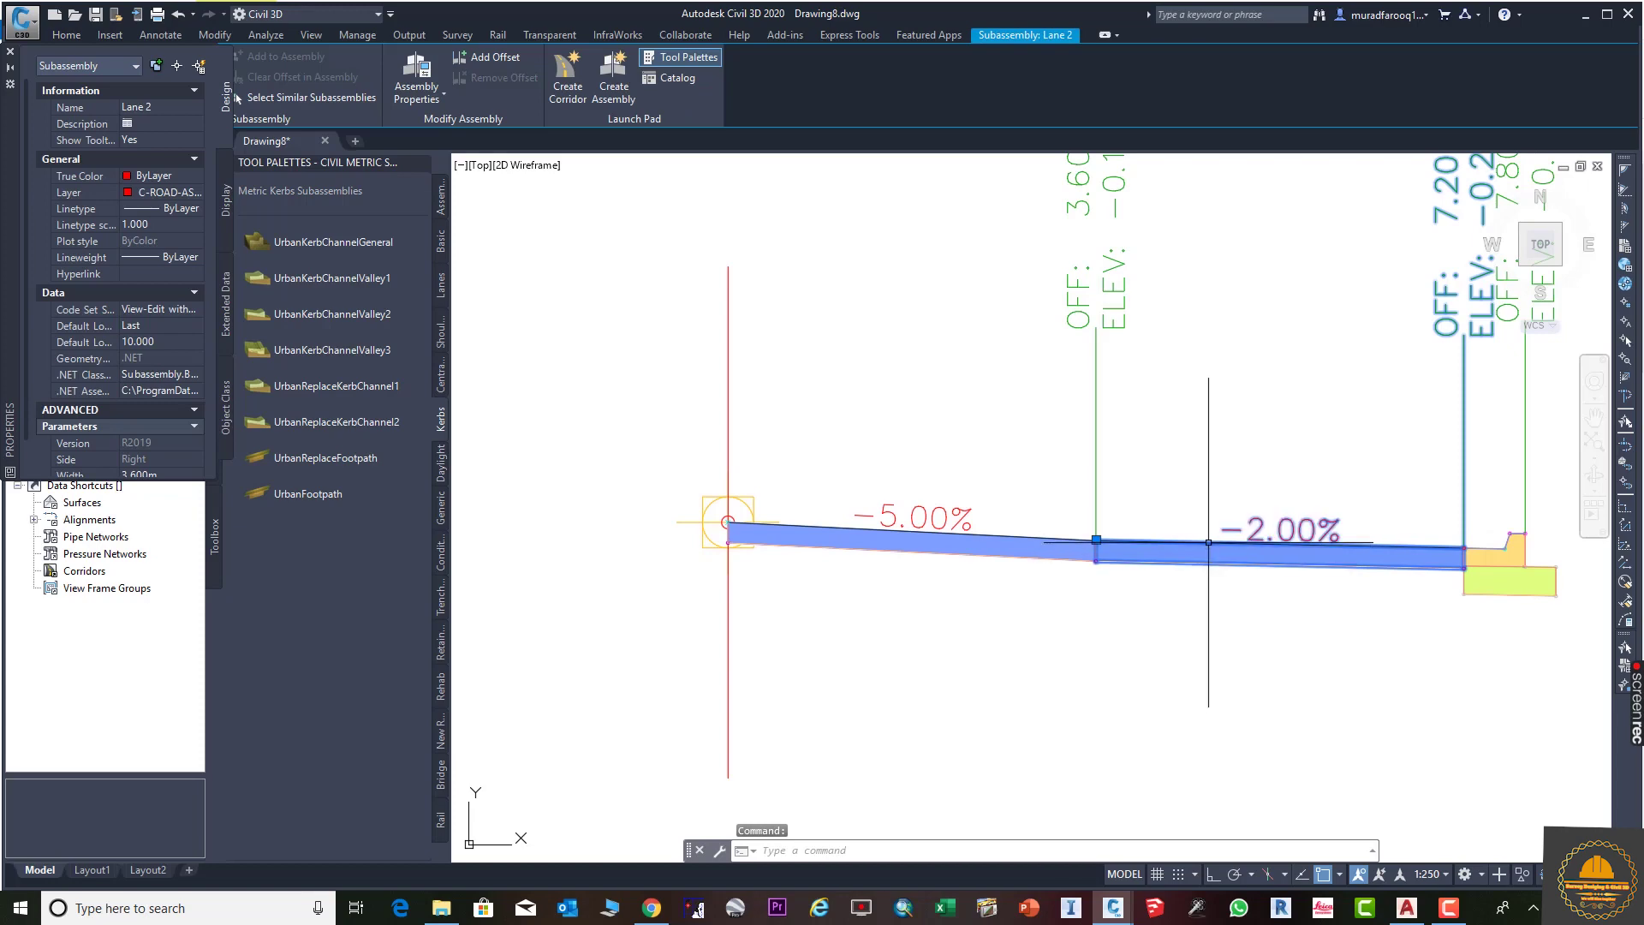
left_click(441, 98)
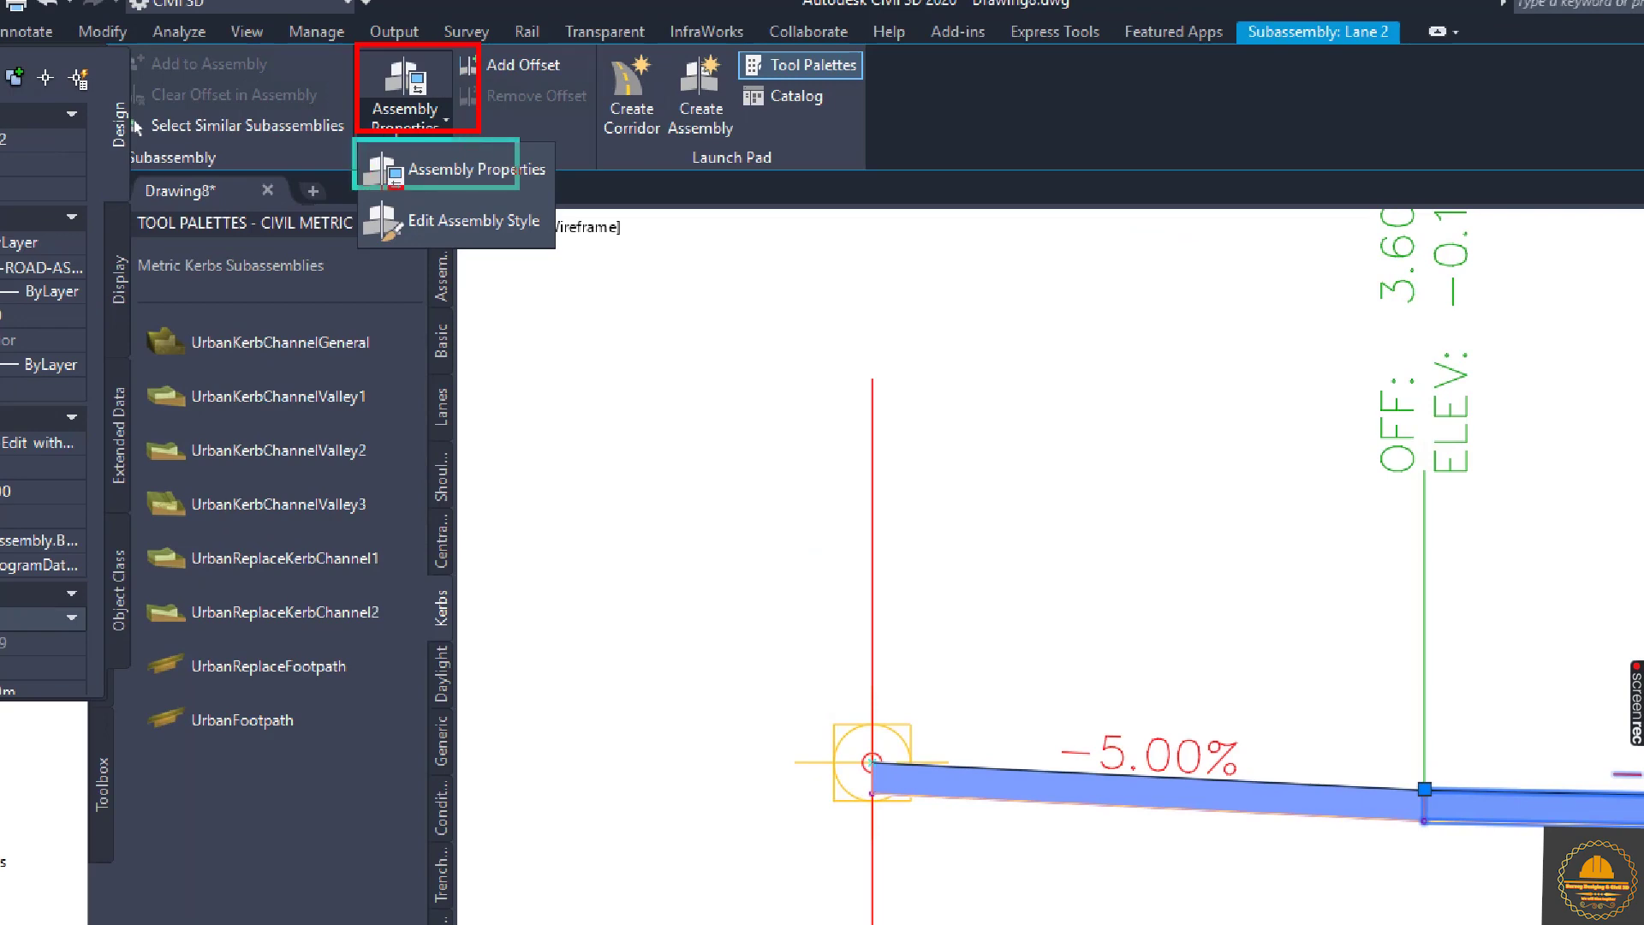
left_click(442, 125)
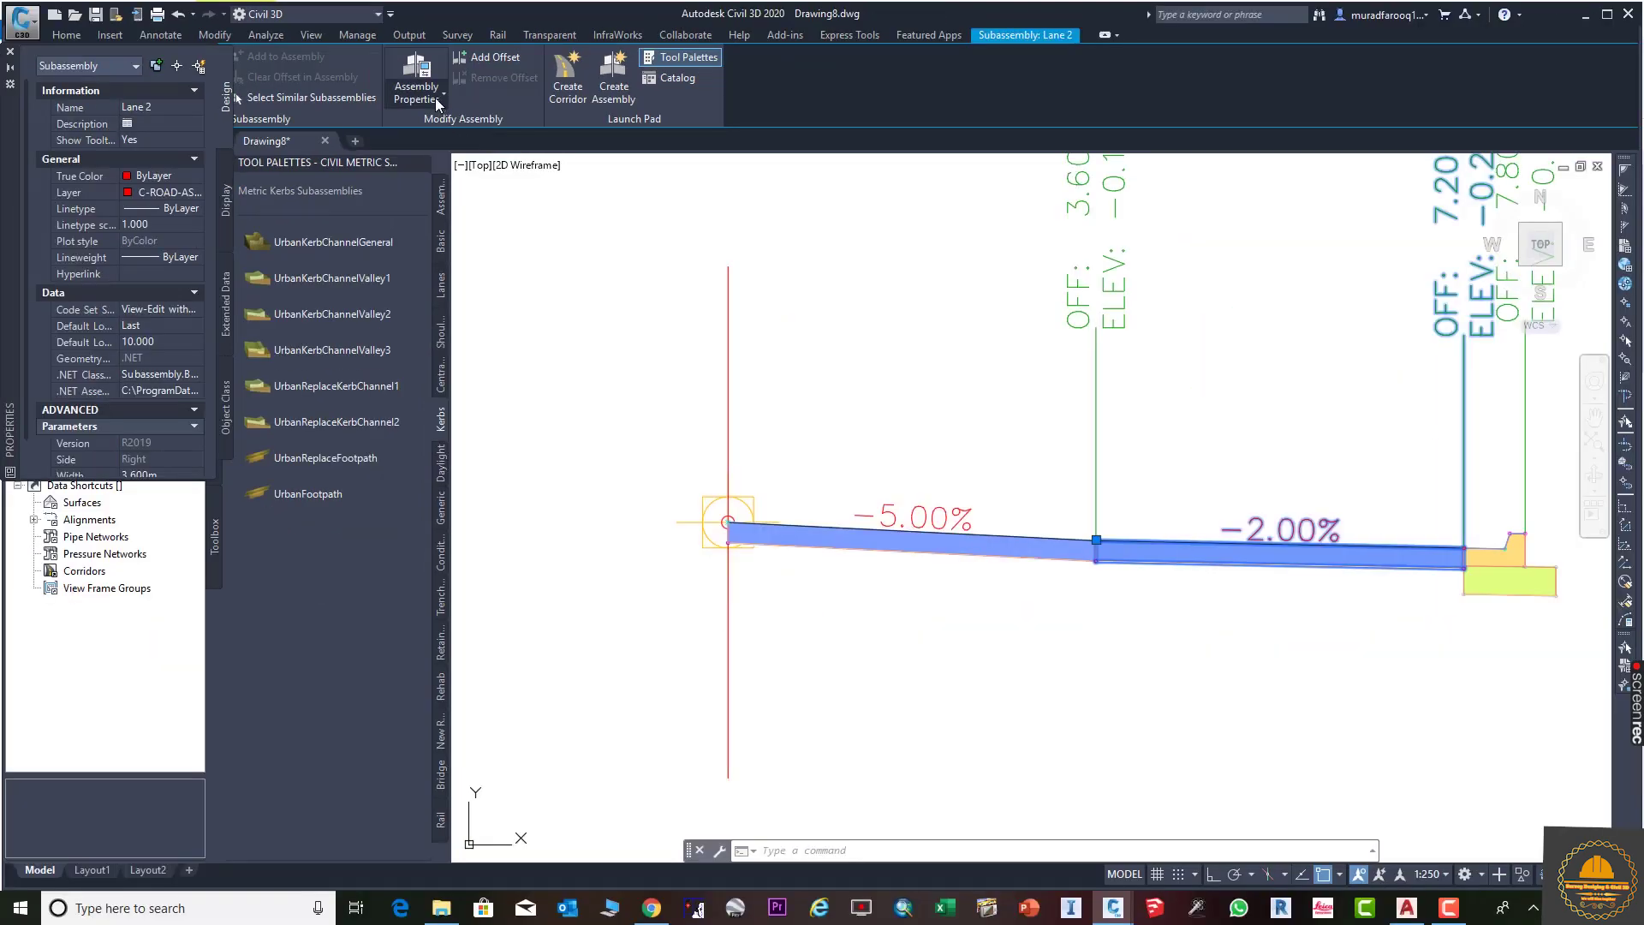
left_click(435, 98)
left_click(466, 122)
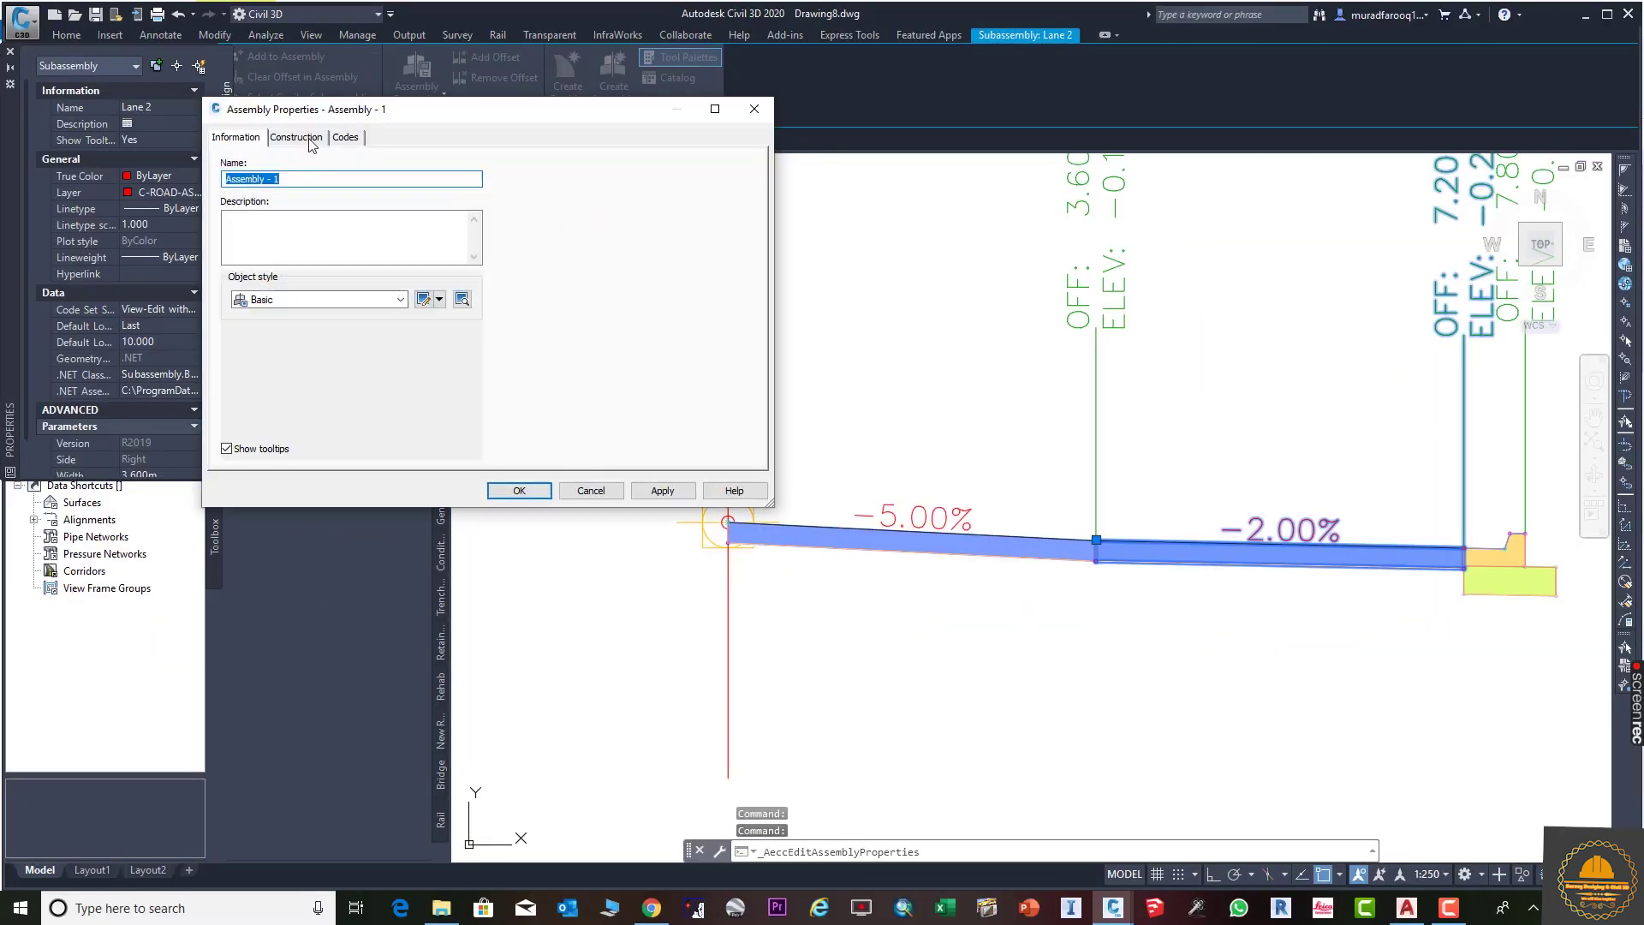
left_click(310, 141)
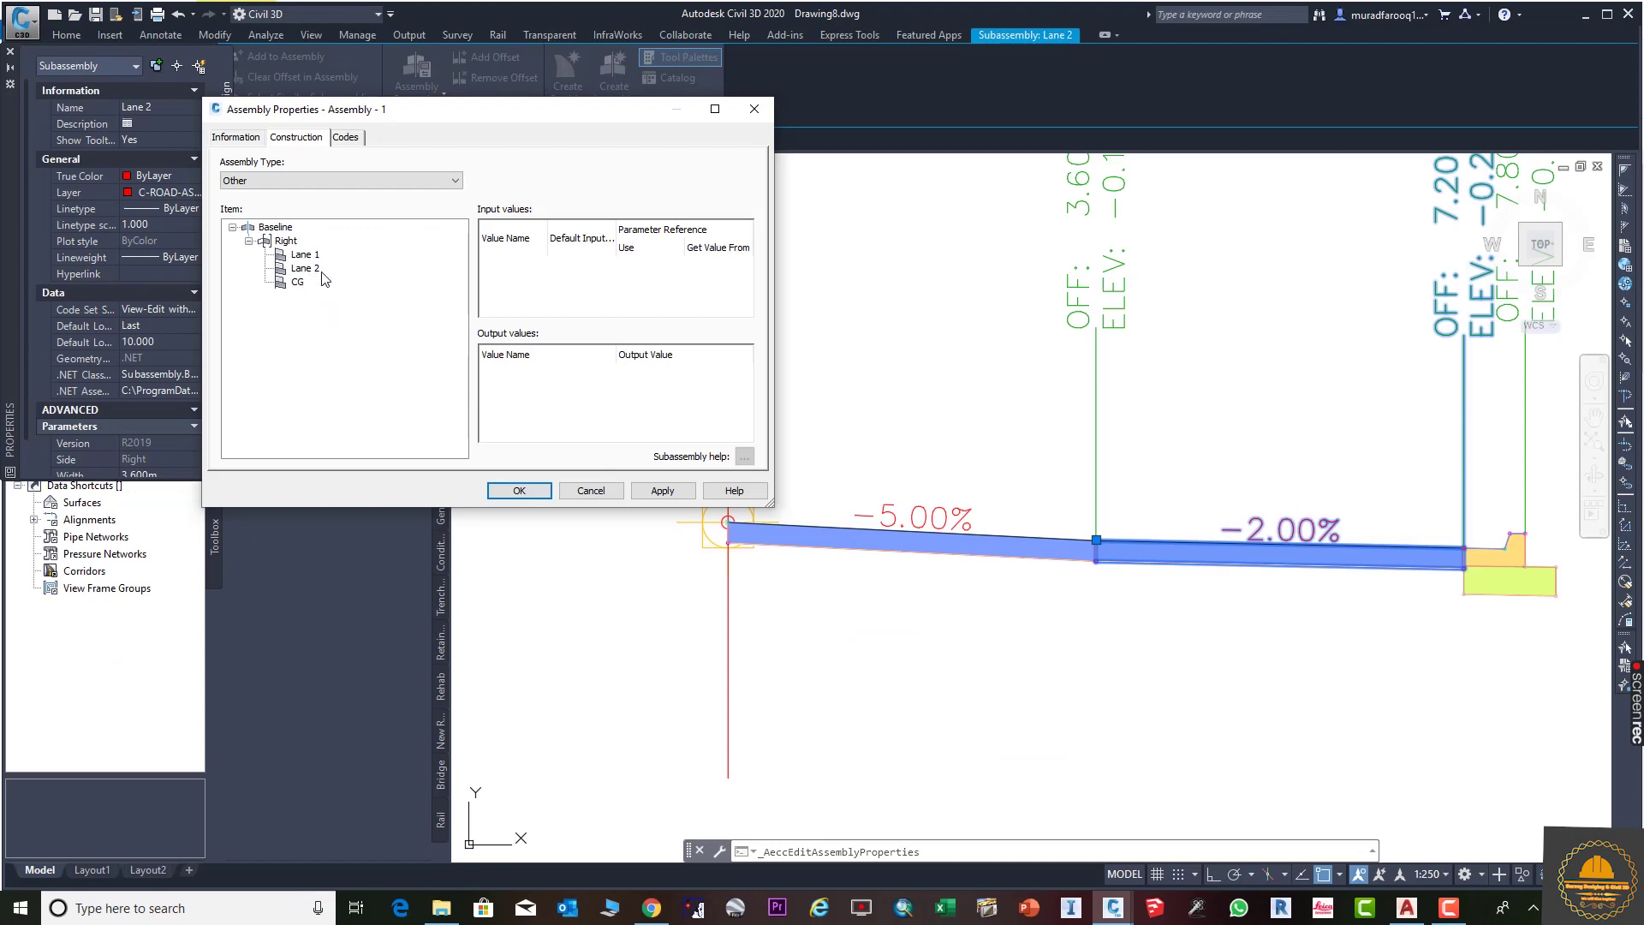
Link Lane 2's Slope to Lane 1.Slope and apply the change.
left_click(305, 268)
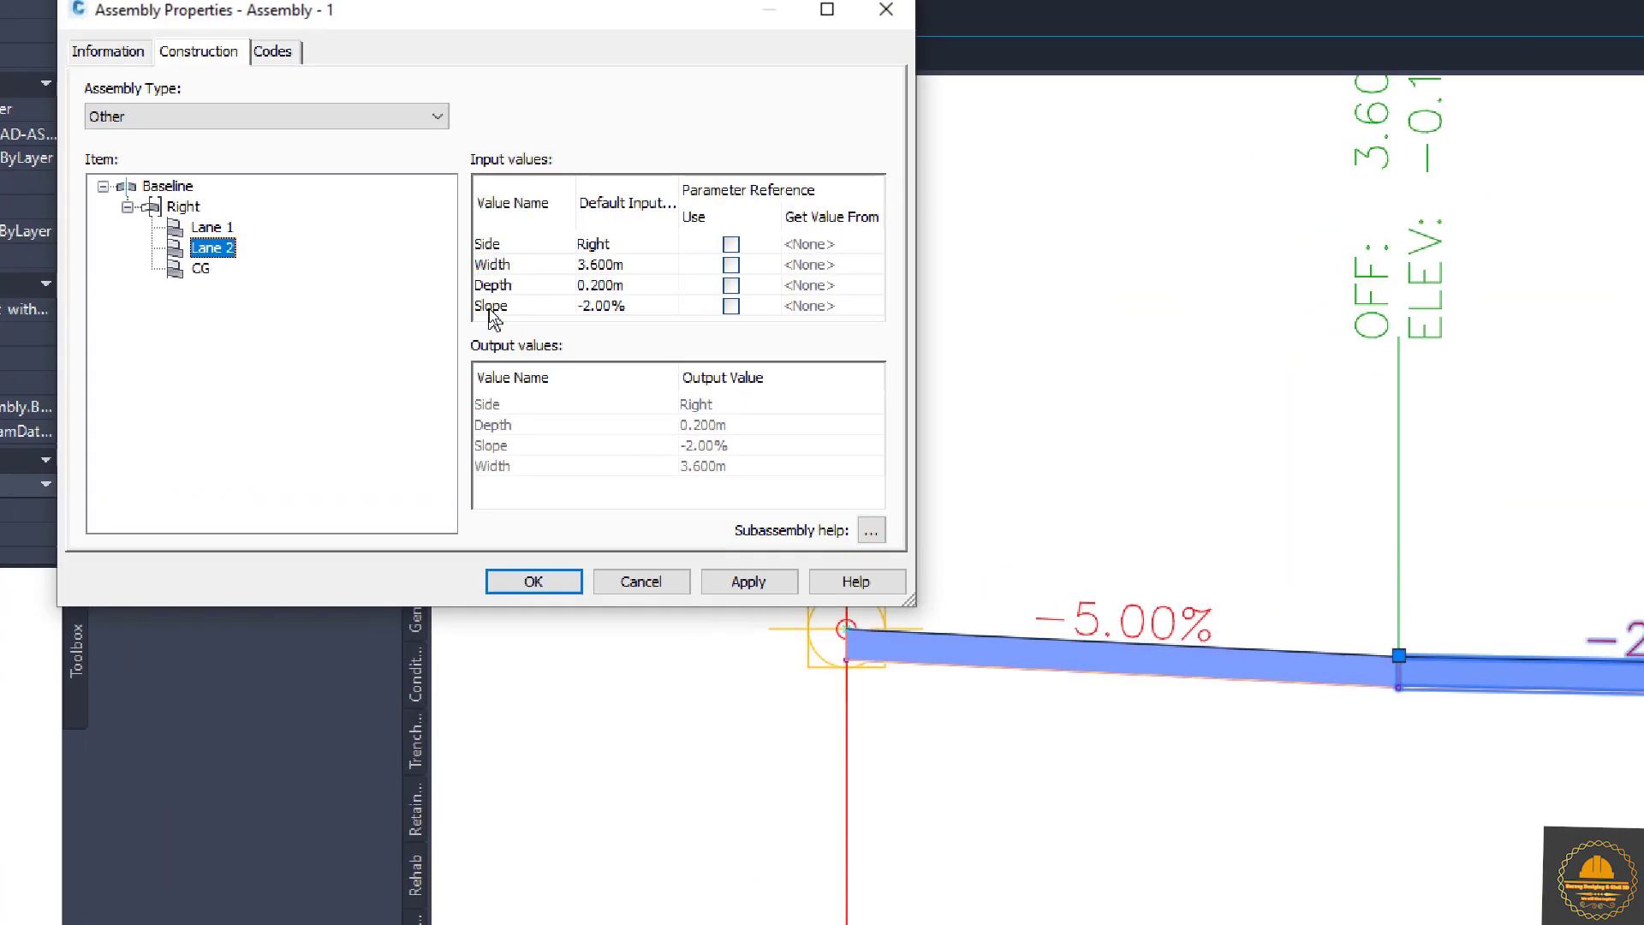
left_click(491, 307)
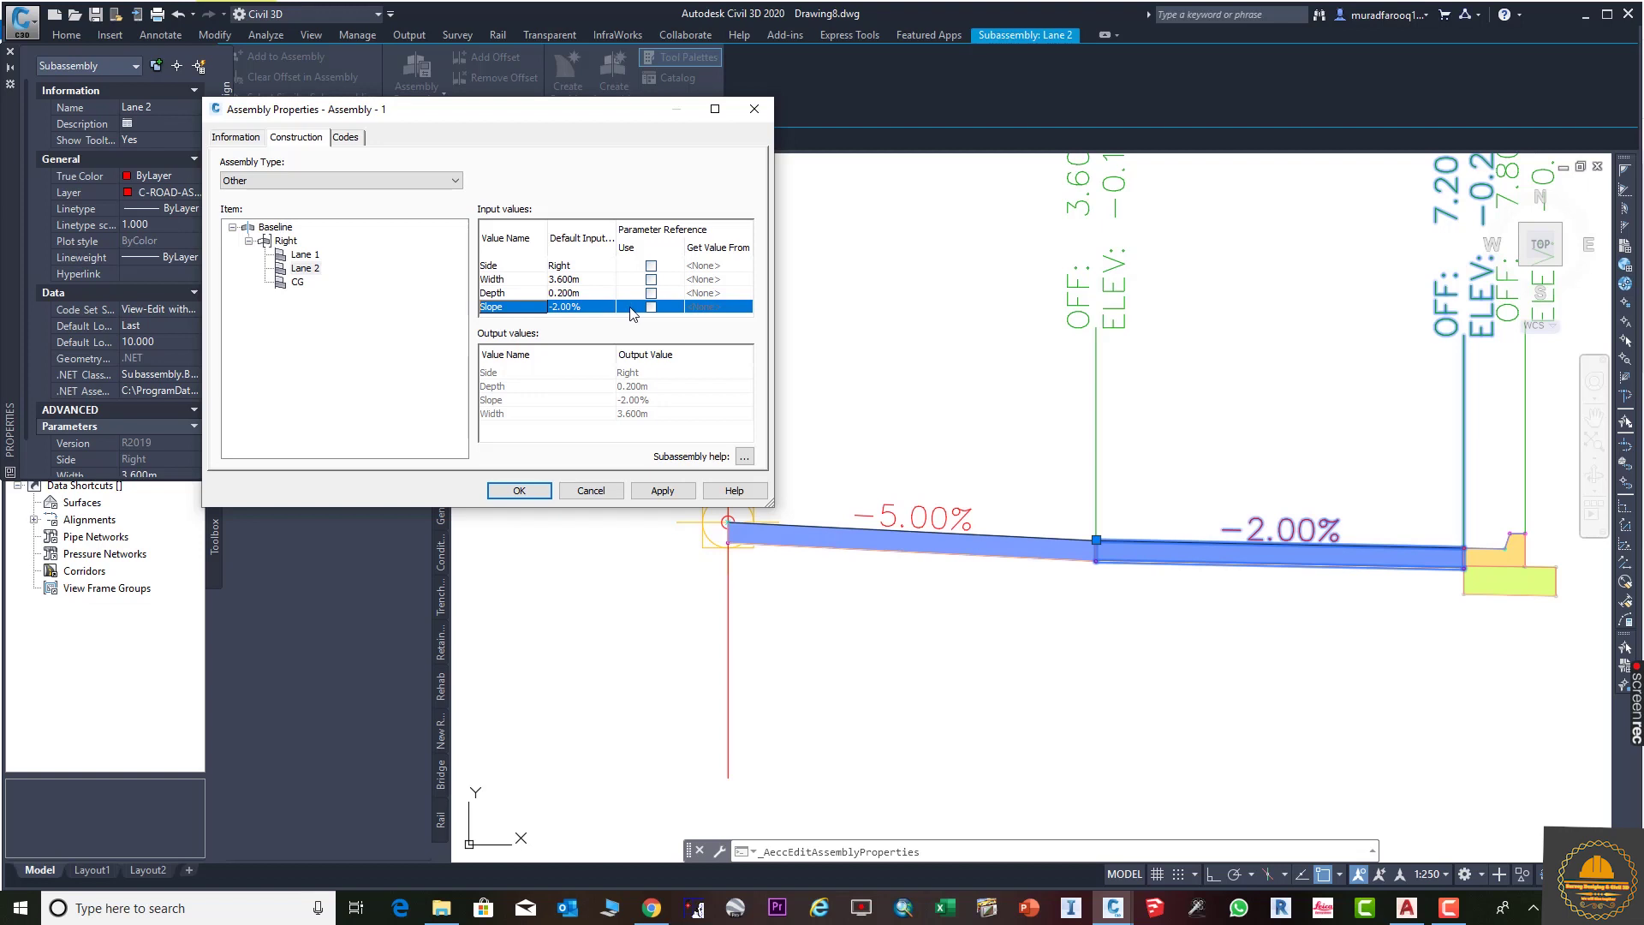
left_click(724, 310)
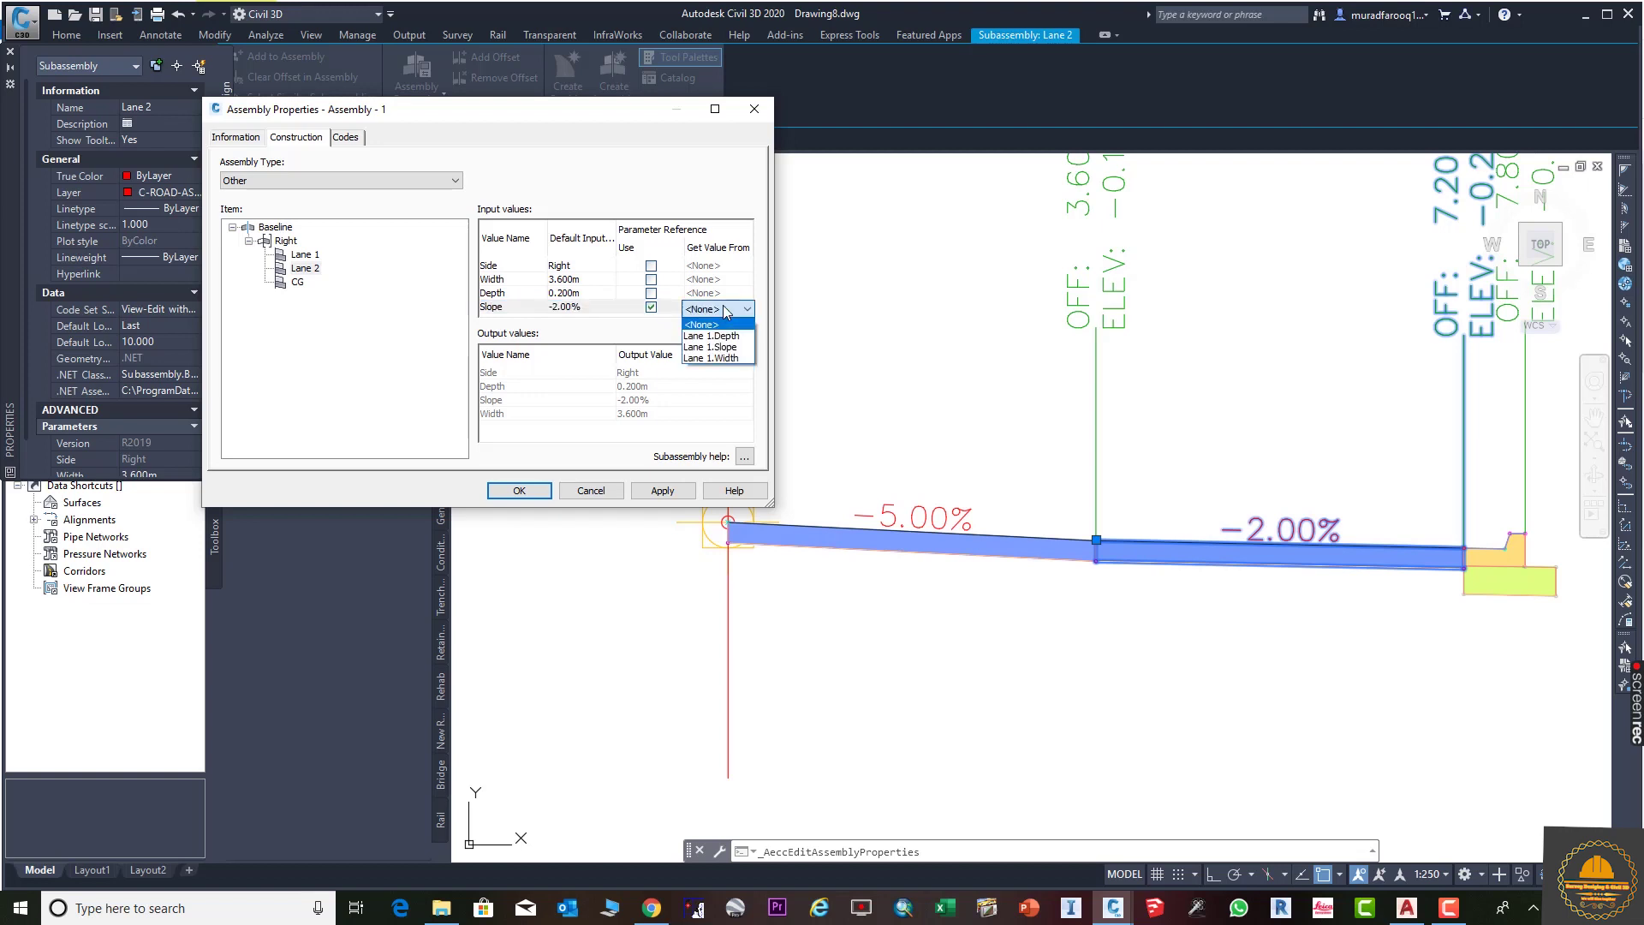
left_click(718, 348)
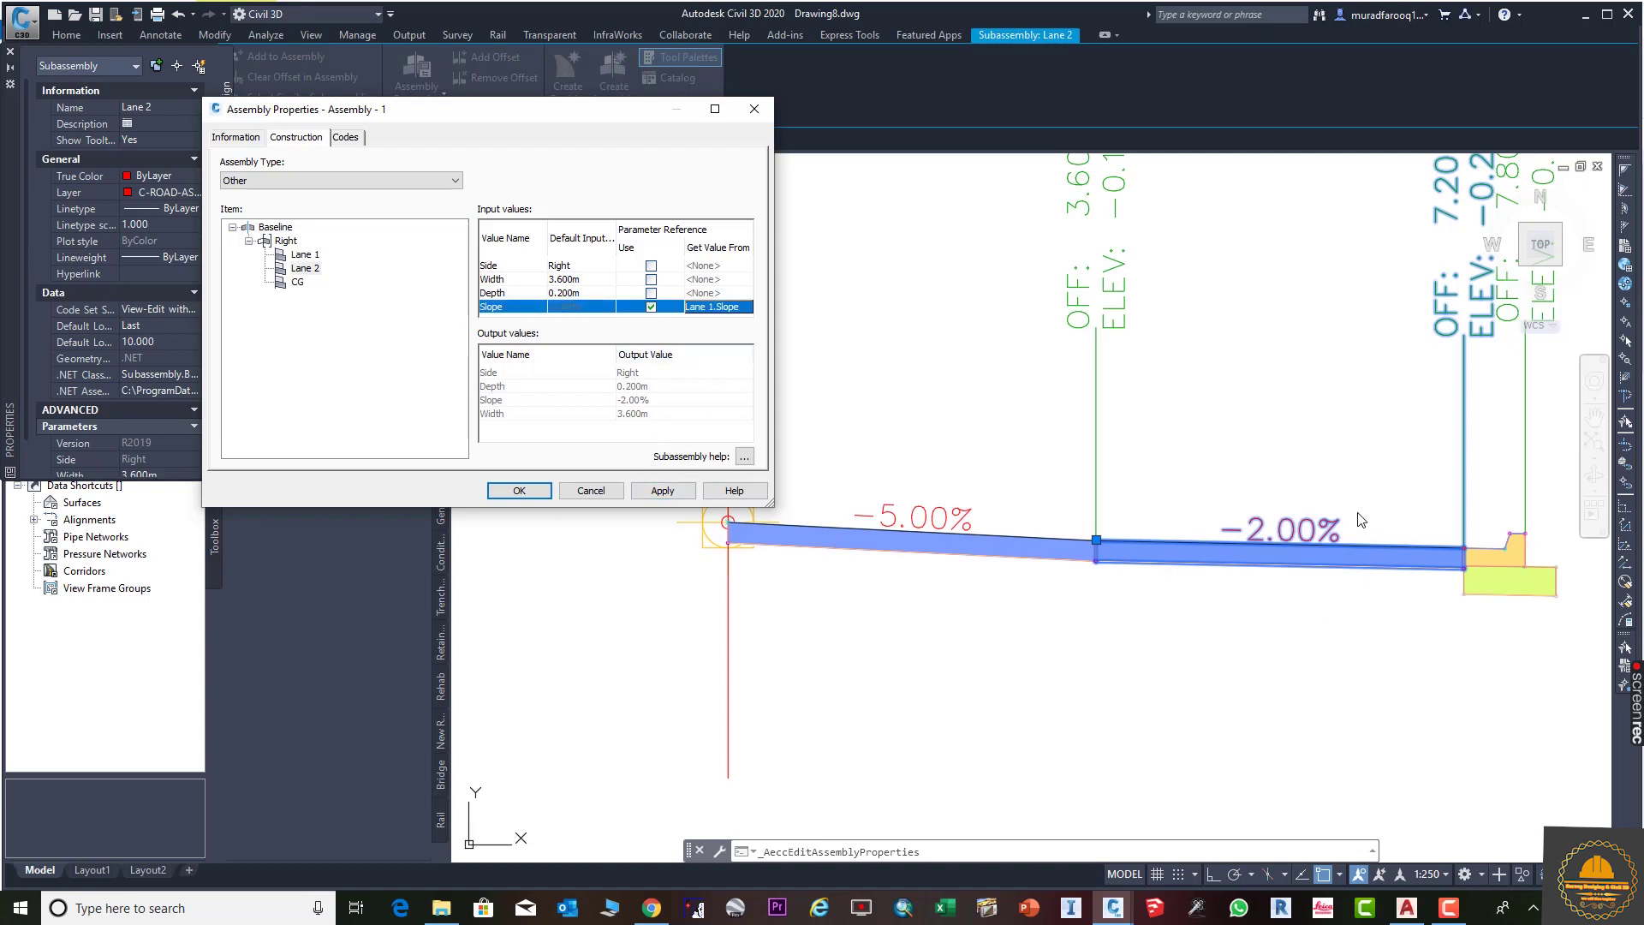
left_click(662, 491)
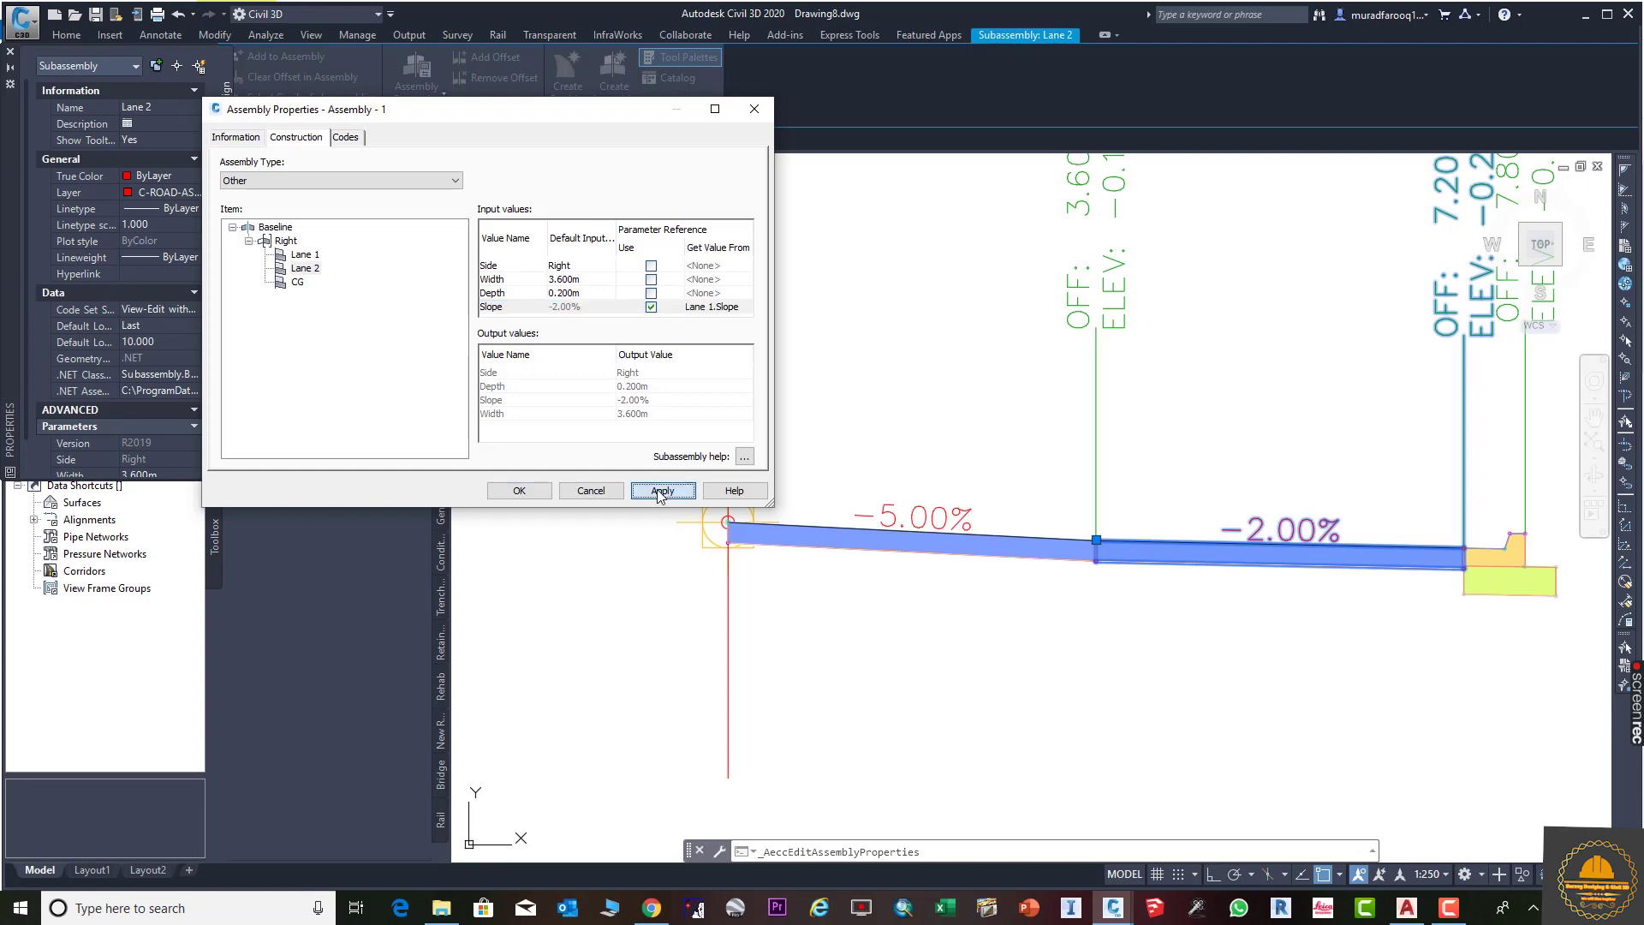
left_click(568, 490)
key("Escape")
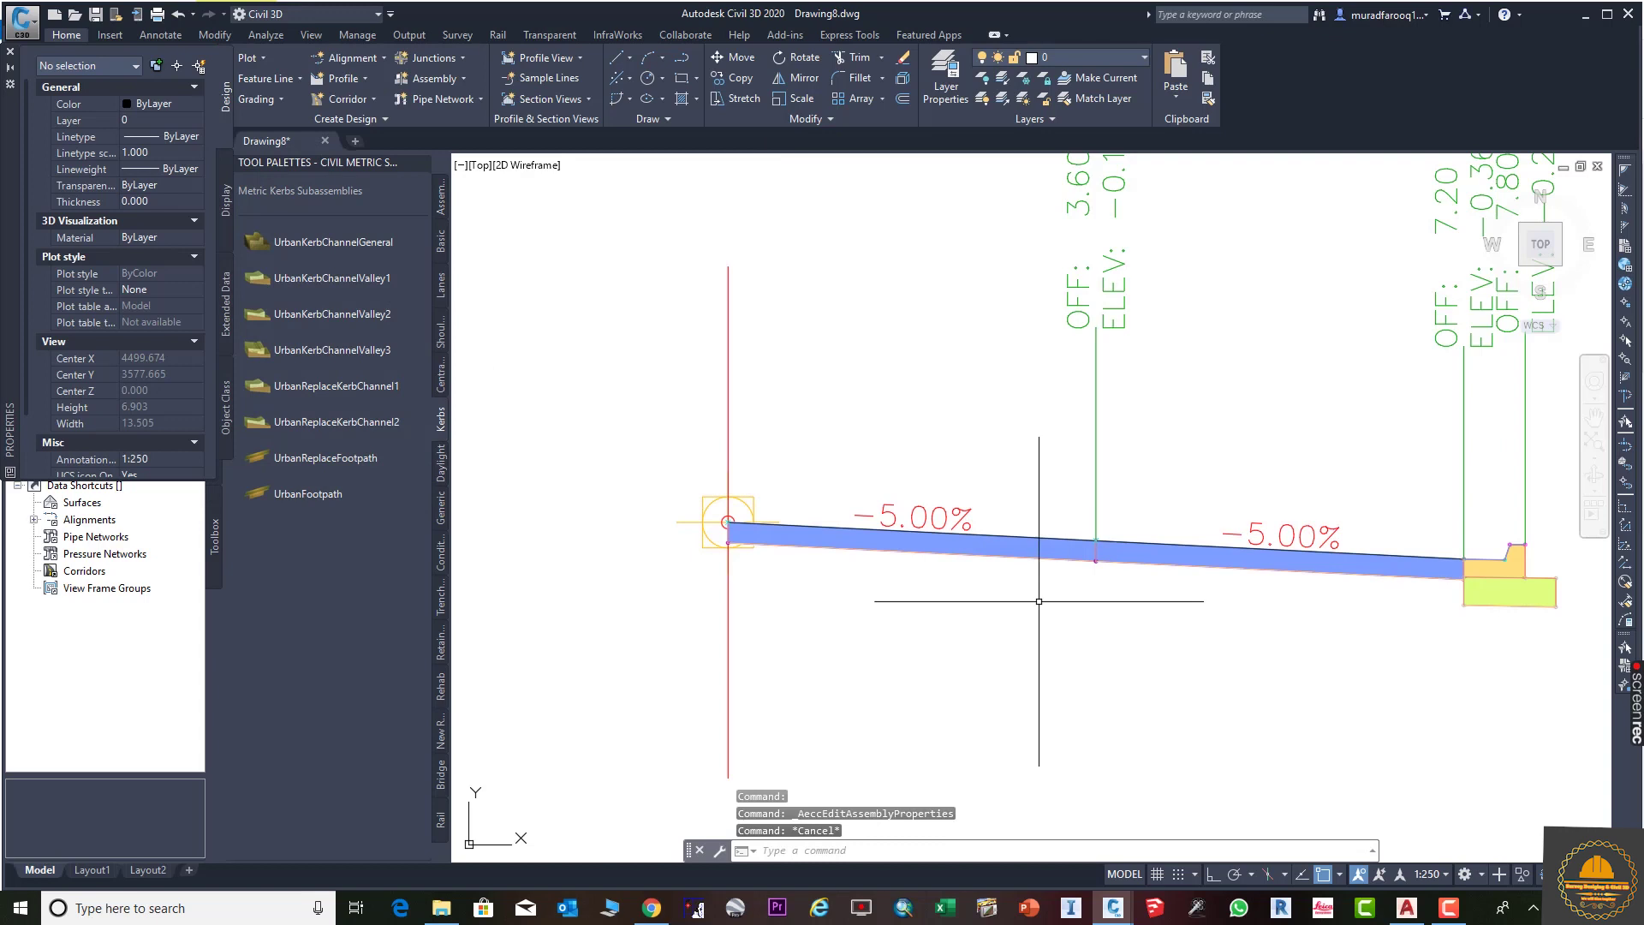
Set Lane 1's slope to -10.00%.
middle_click_drag(1041, 601, 1082, 562)
left_click(1017, 503)
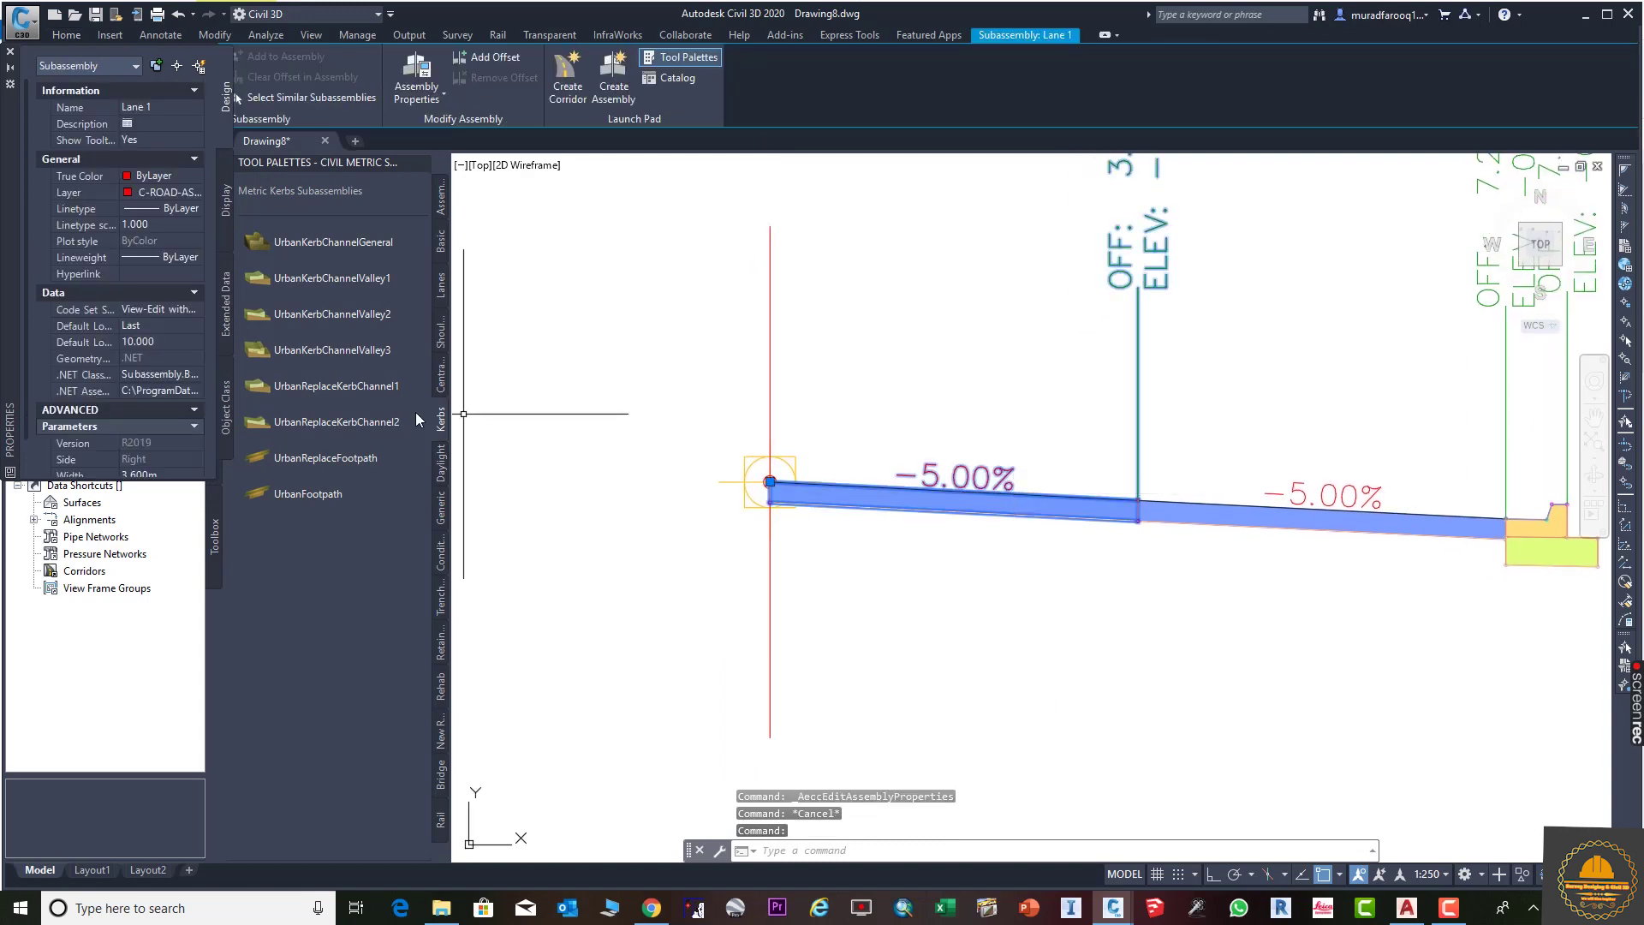
scroll(156, 381, "down", 1)
left_click(151, 456)
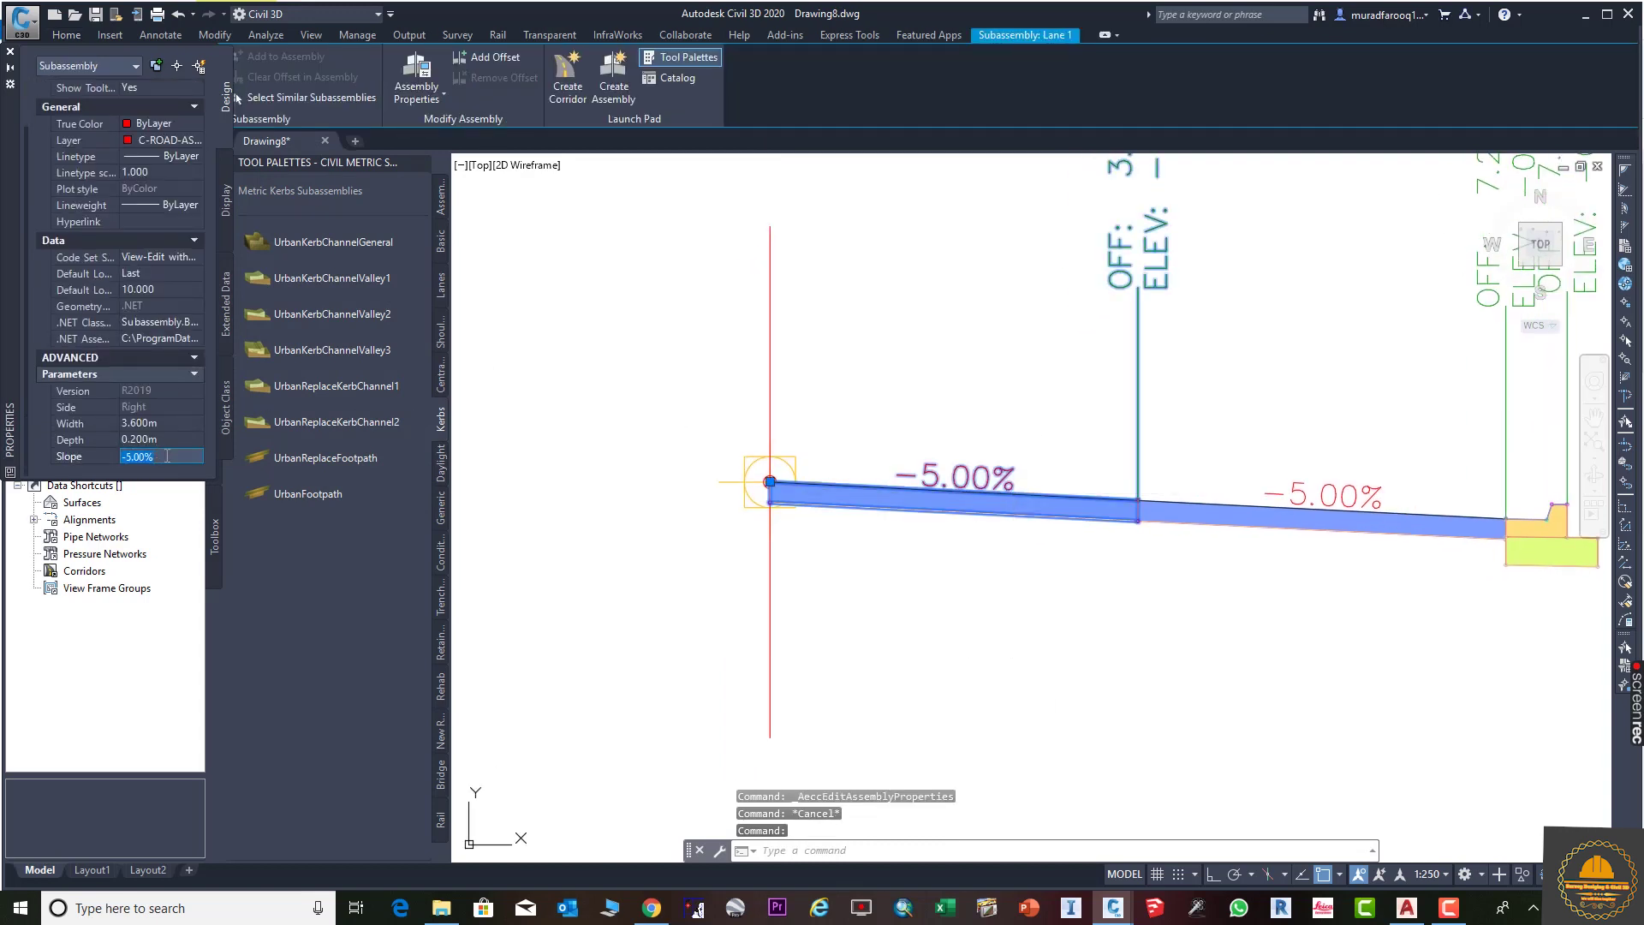
type("-10")
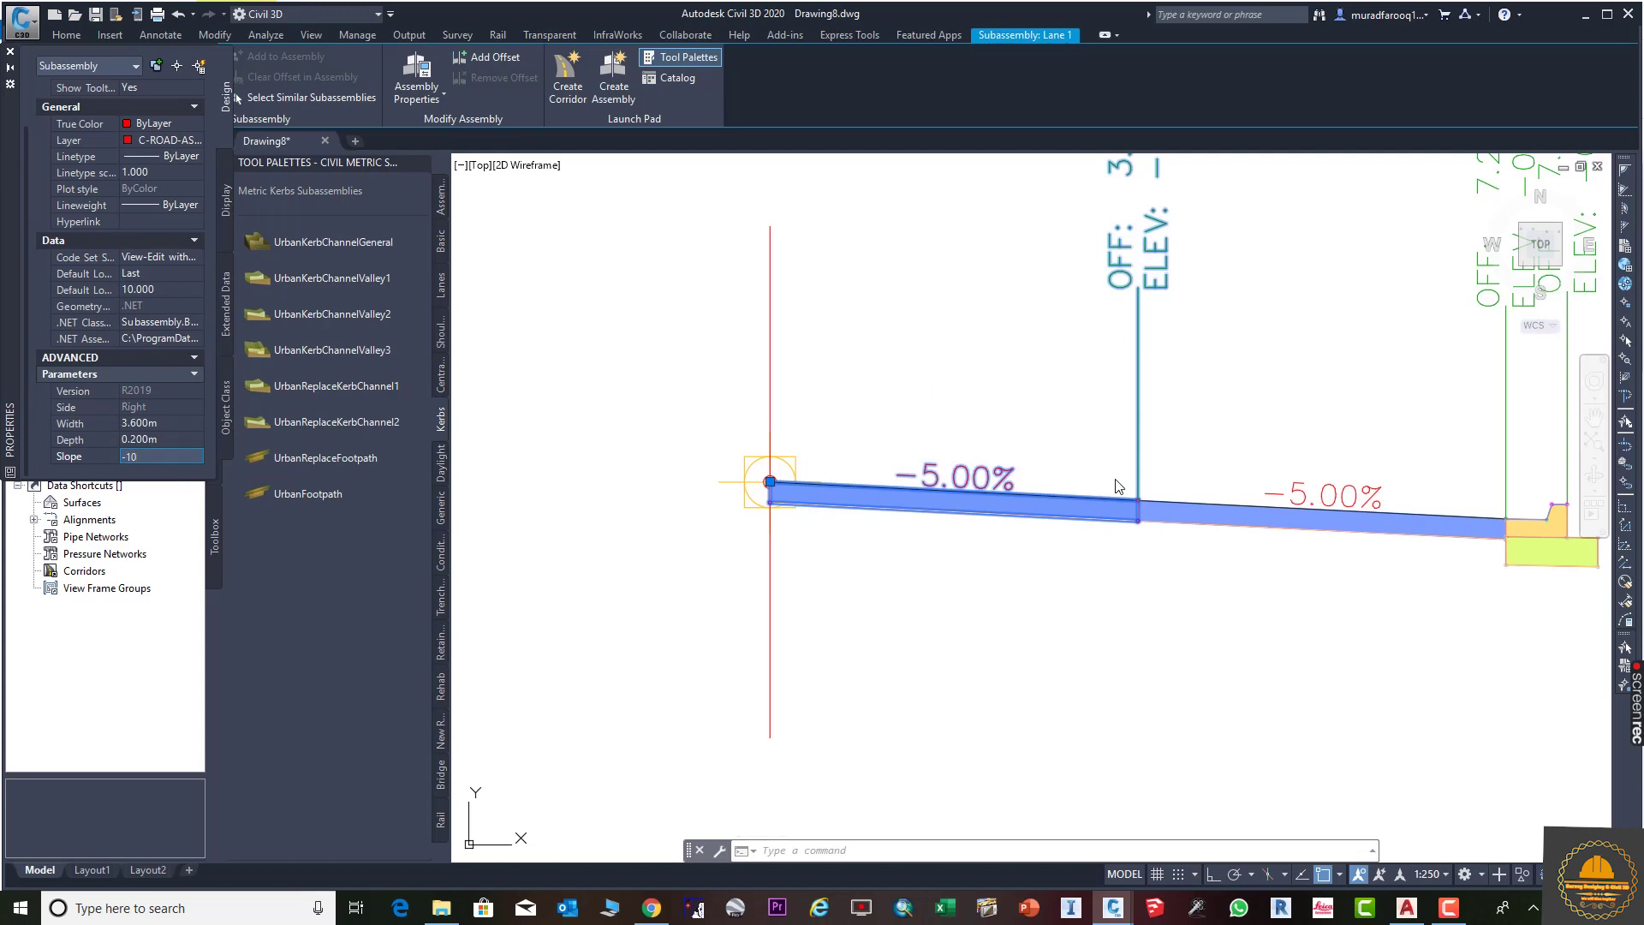
key("Return")
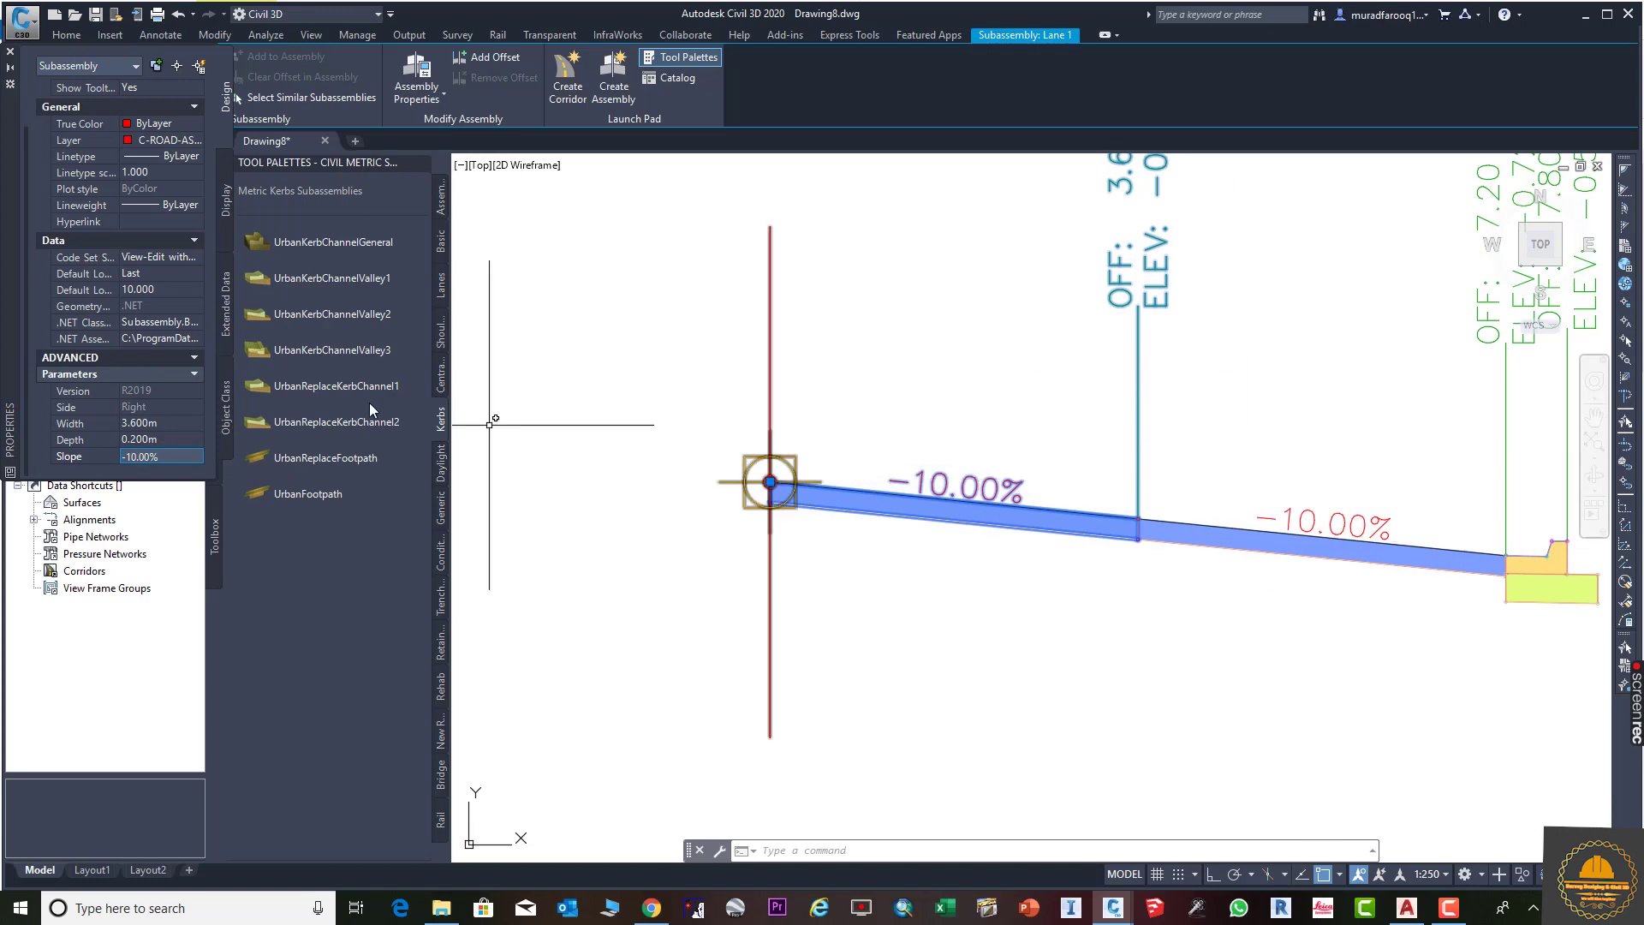
Change Lane 1's slope to +10.00% so both linked lanes rise.
left_click(104, 452)
type("10")
key("Return")
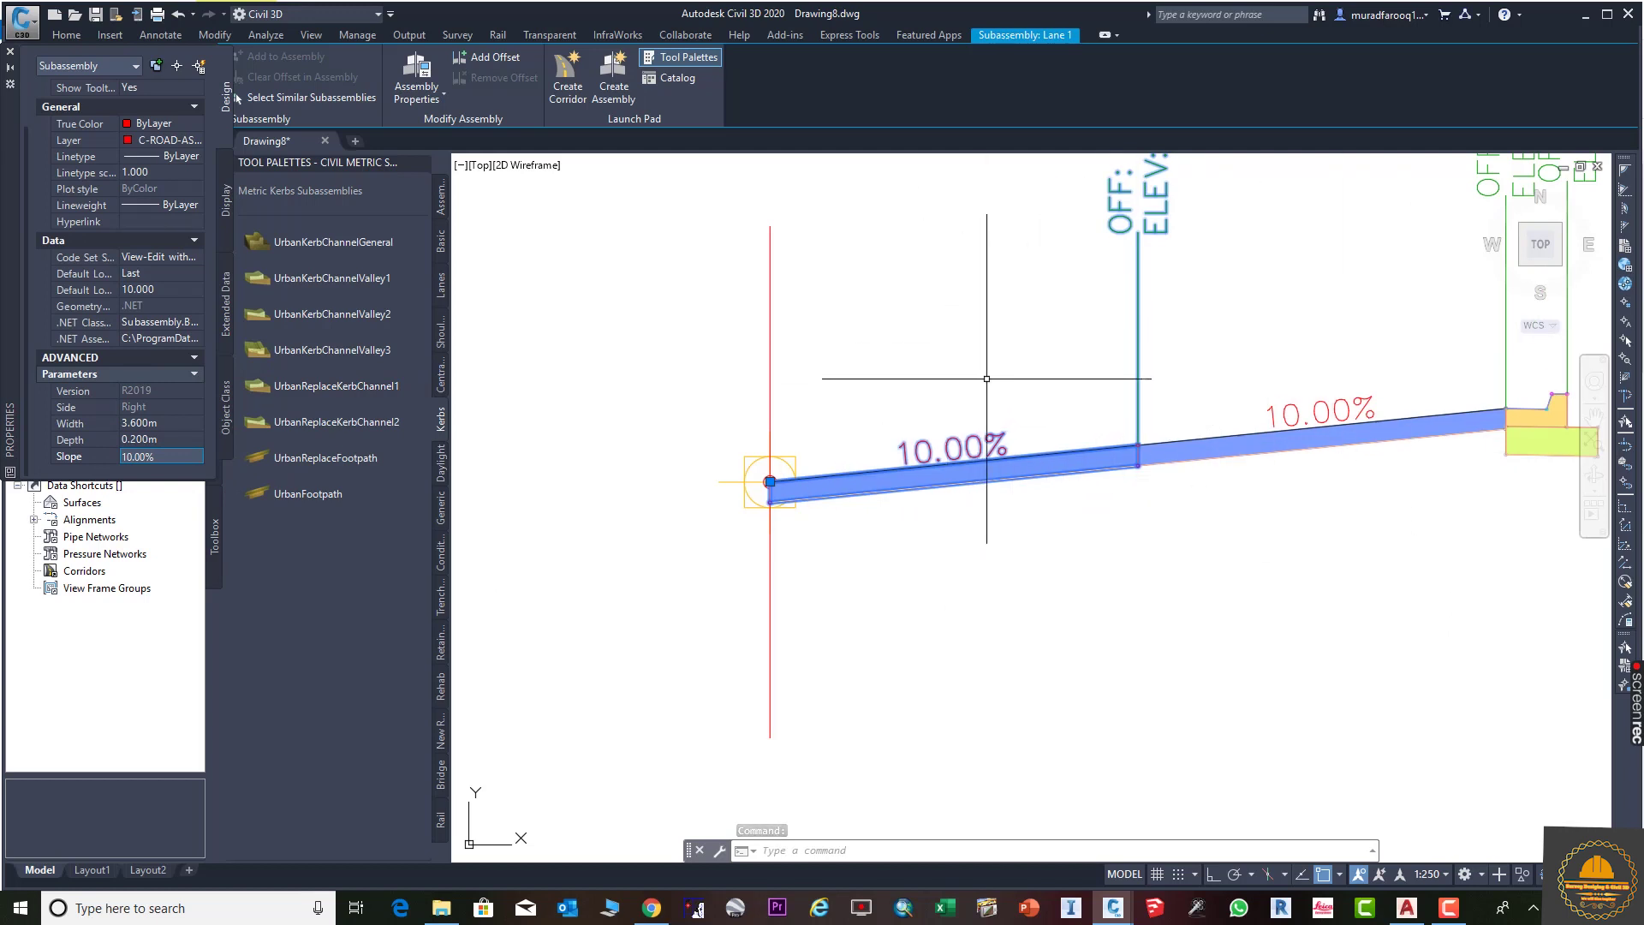
mouse_move(813, 361)
left_mouse_down()
mouse_move(774, 368)
mouse_move(763, 459)
mouse_move(1248, 459)
mouse_move(1222, 571)
left_mouse_up()
key("Escape")
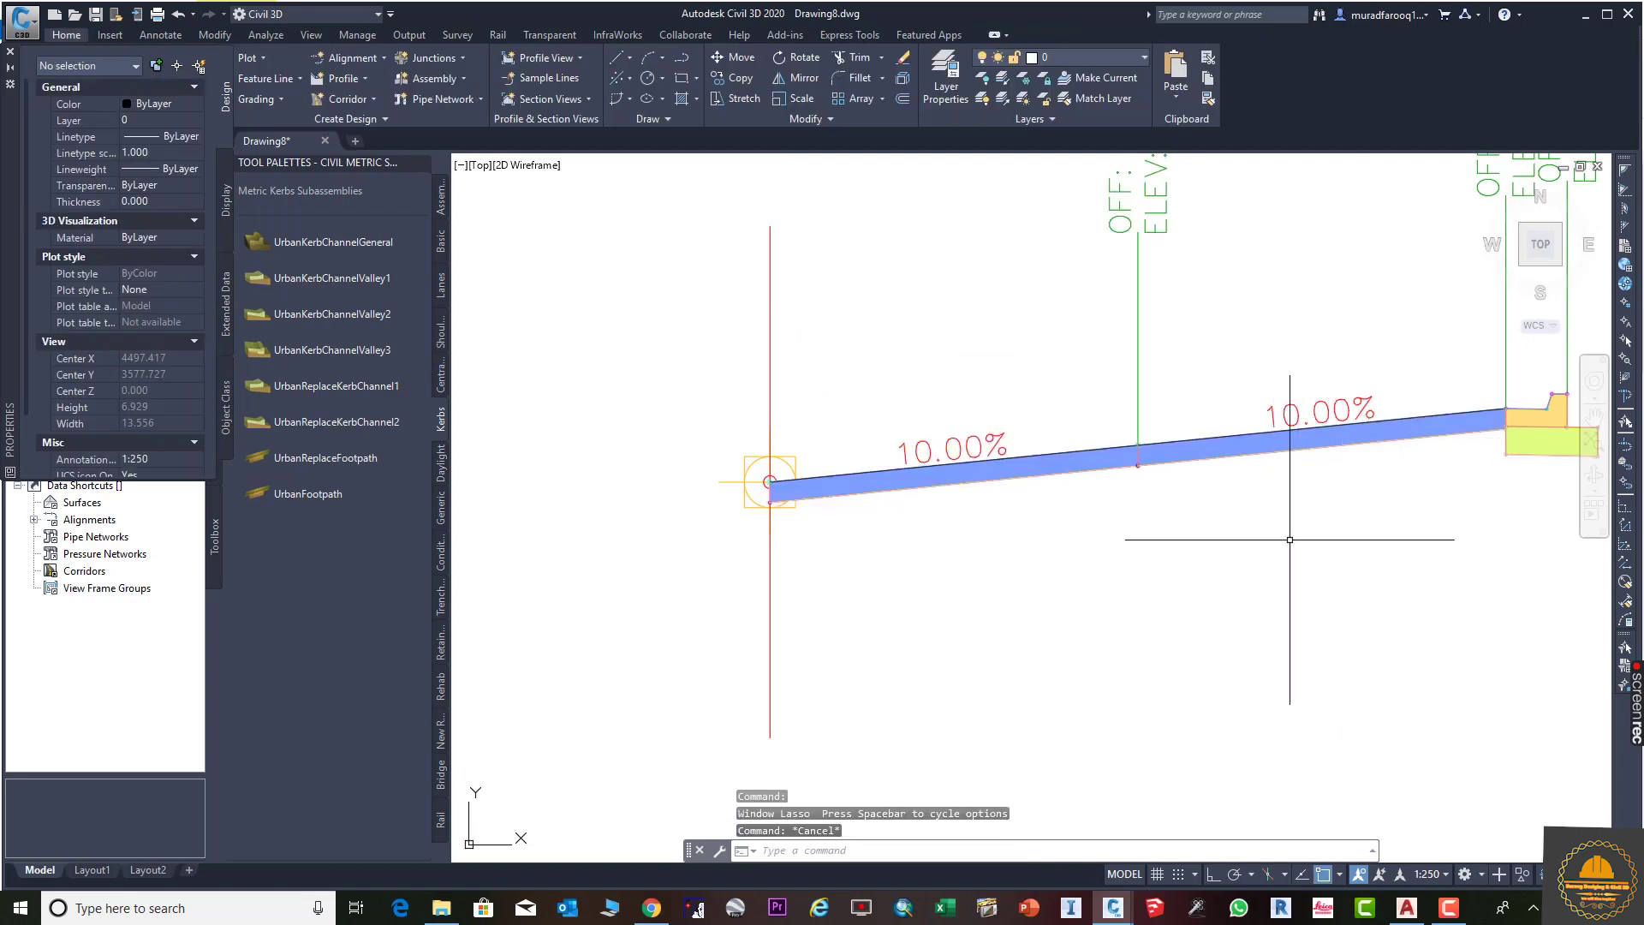
middle_click_drag(1281, 545, 1171, 566)
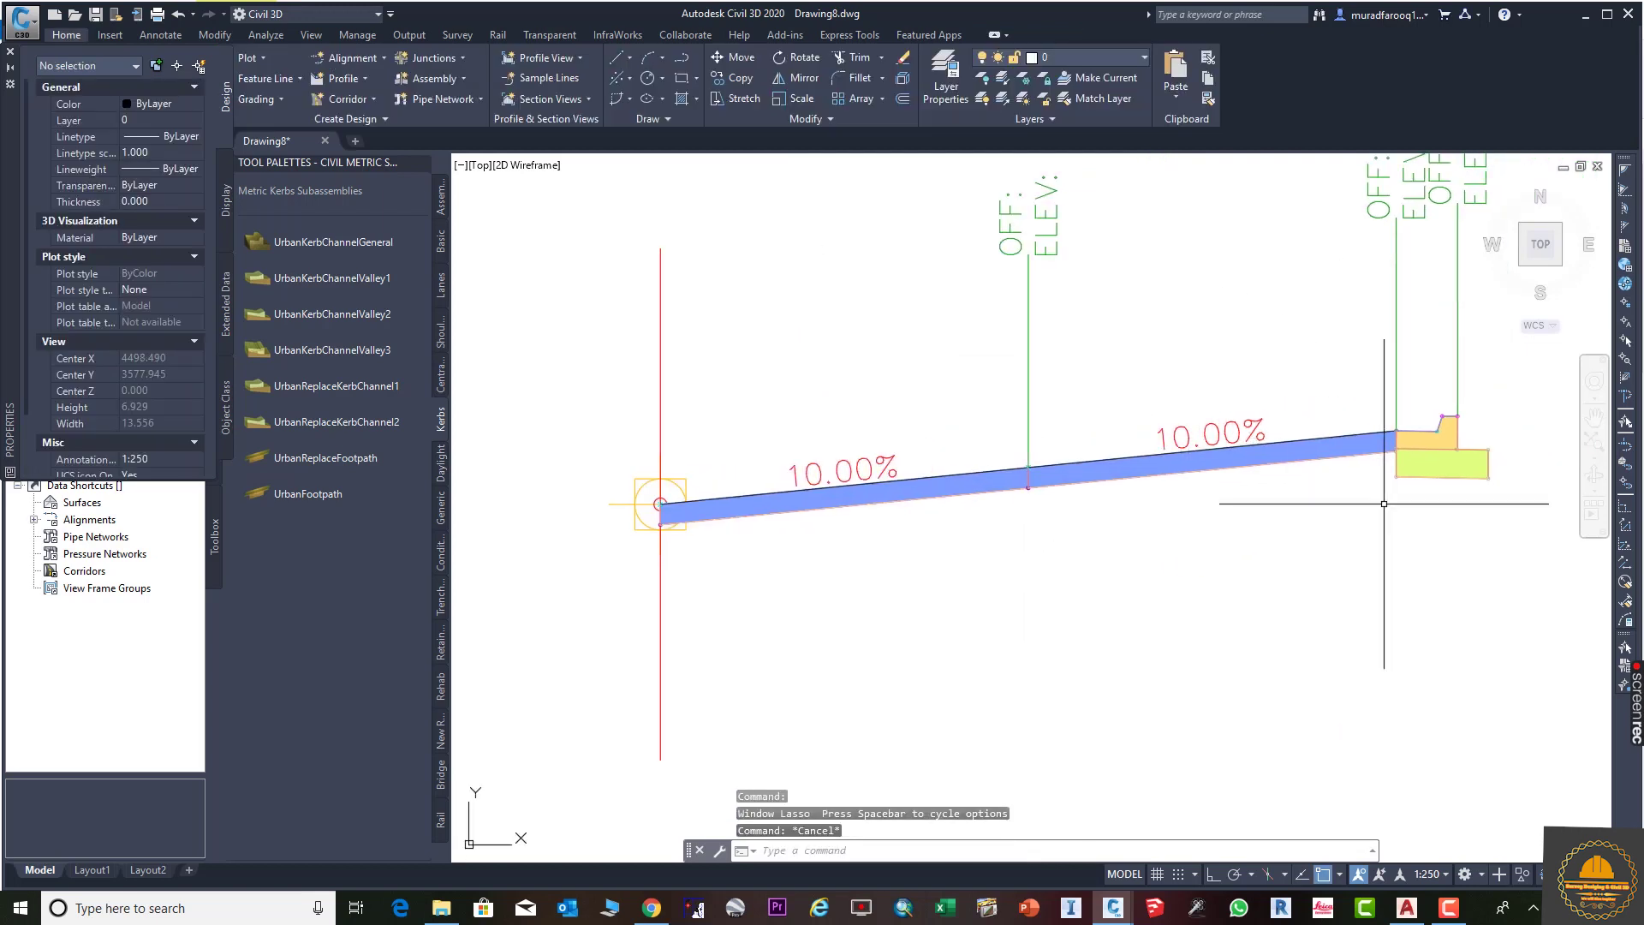
left_click(1426, 434)
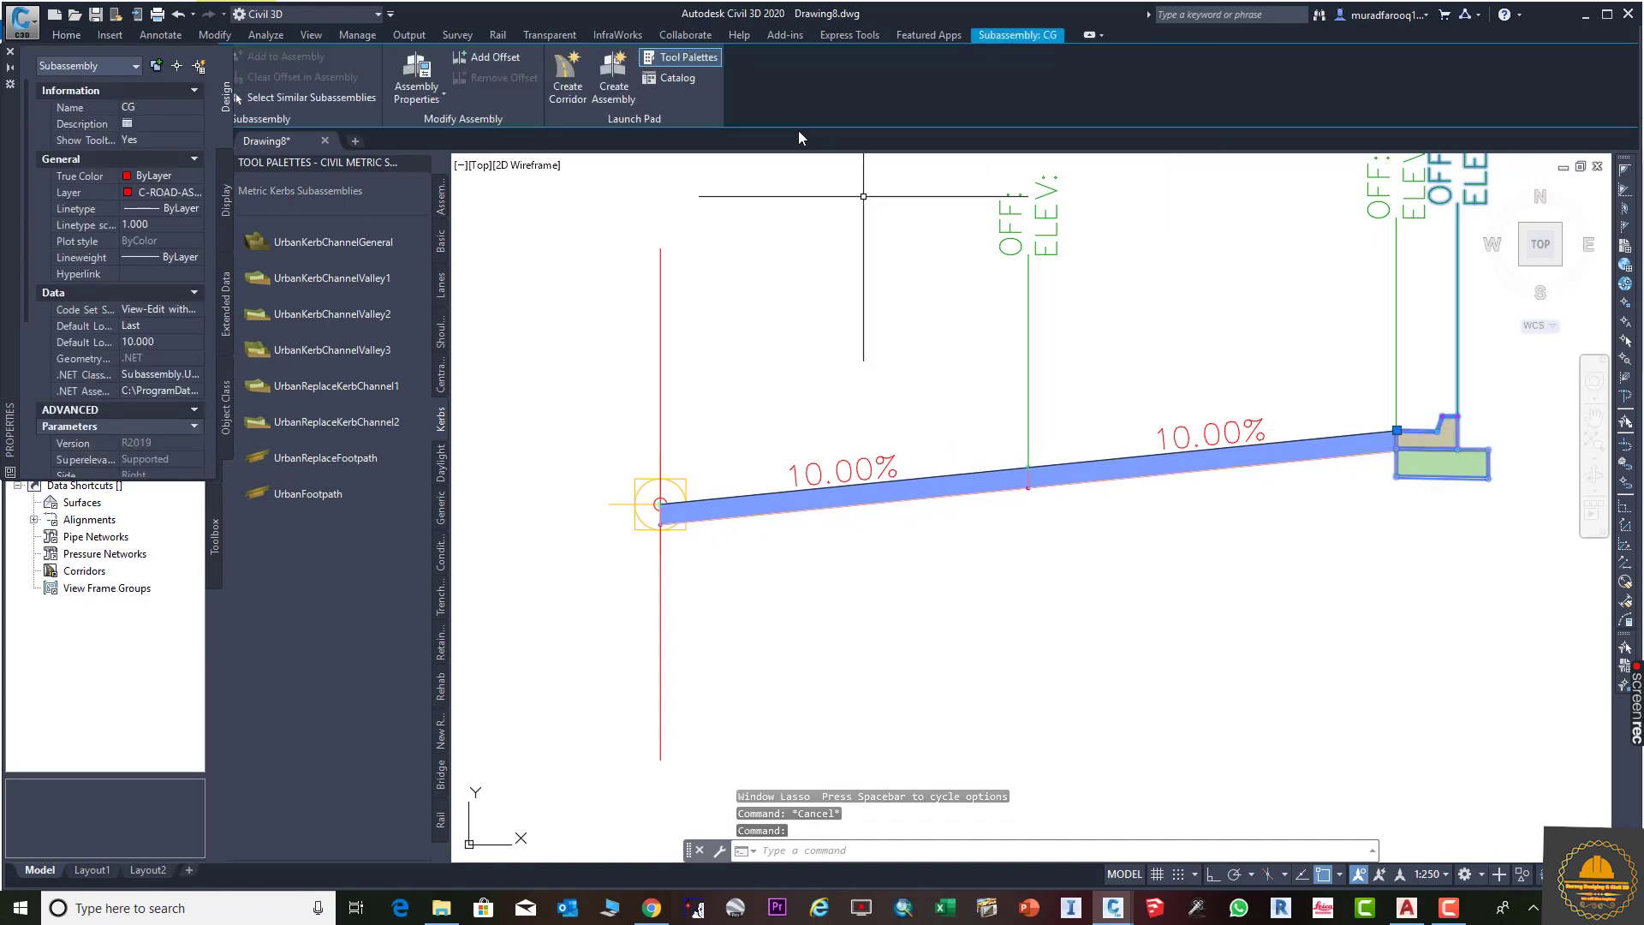
Select the CG kerb-channel on the Assembly Properties Construction tab.
left_click(445, 94)
left_click(458, 125)
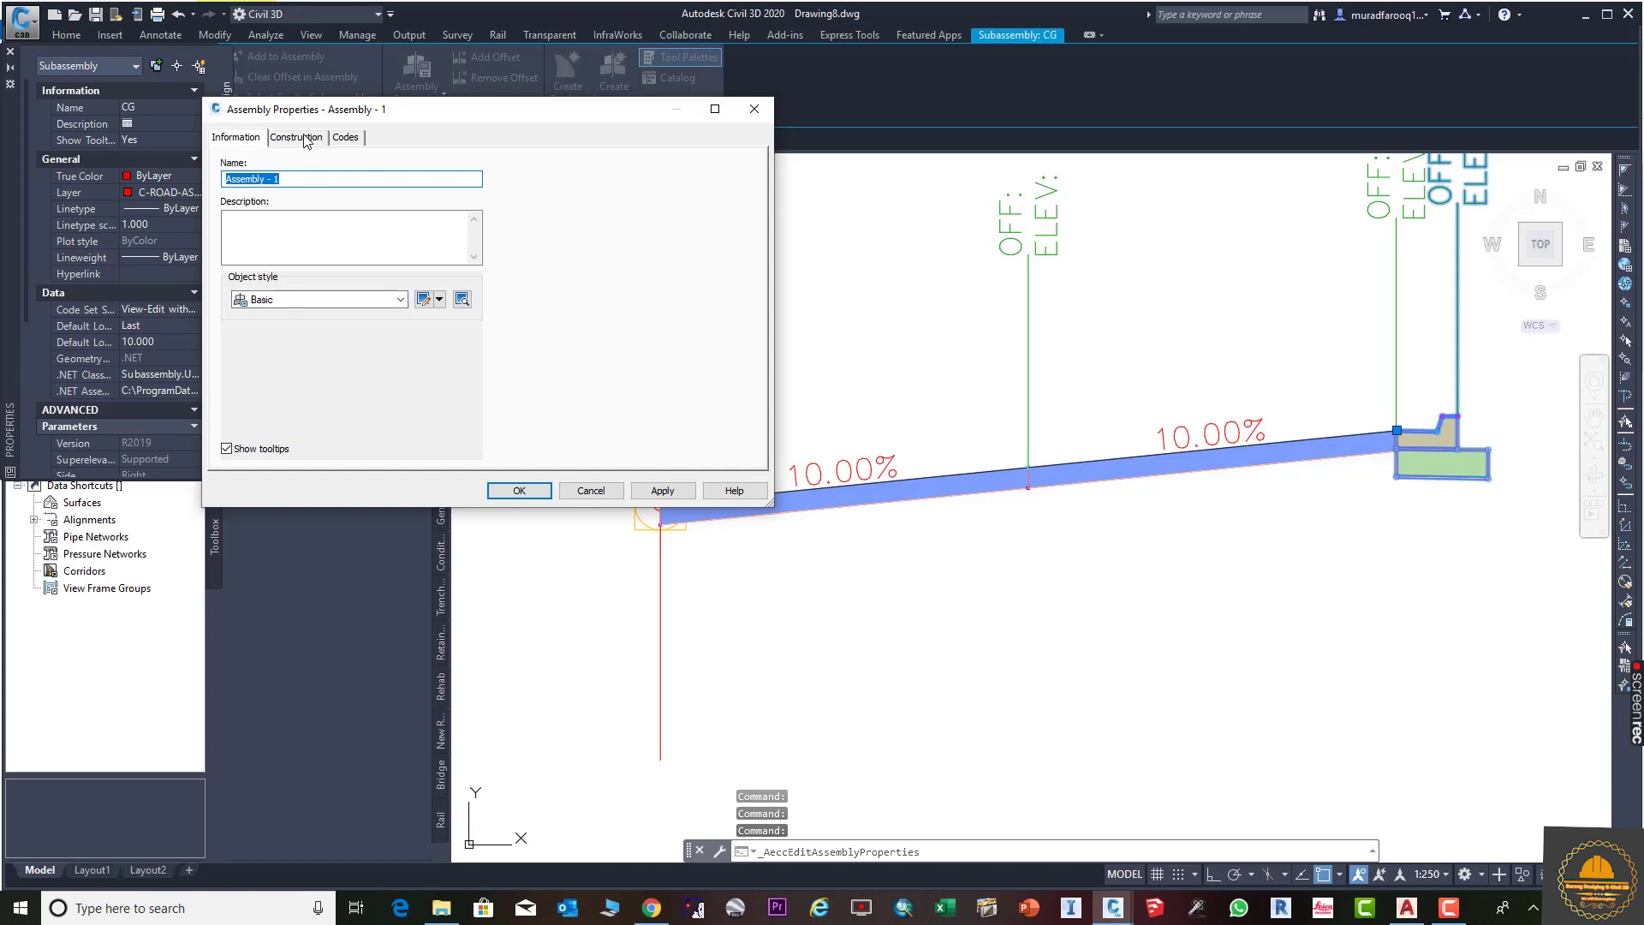
left_click(296, 138)
left_click(297, 283)
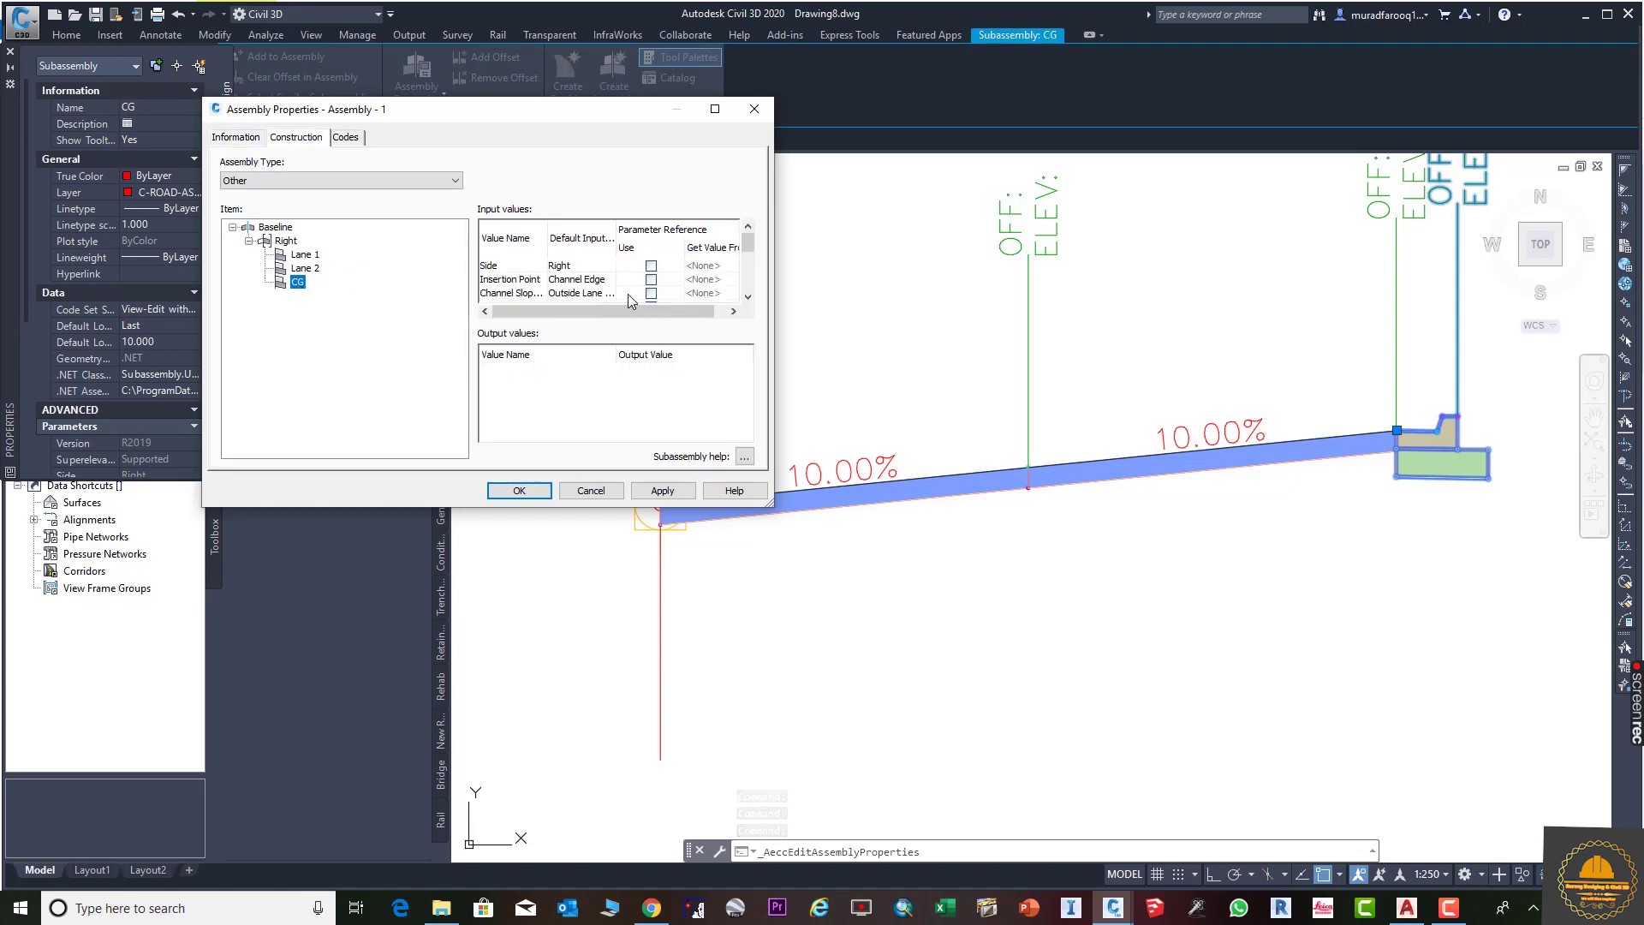
Link CG's Channel Slope to Lane 1.Slope, apply, and confirm.
scroll(616, 295, "down", 1)
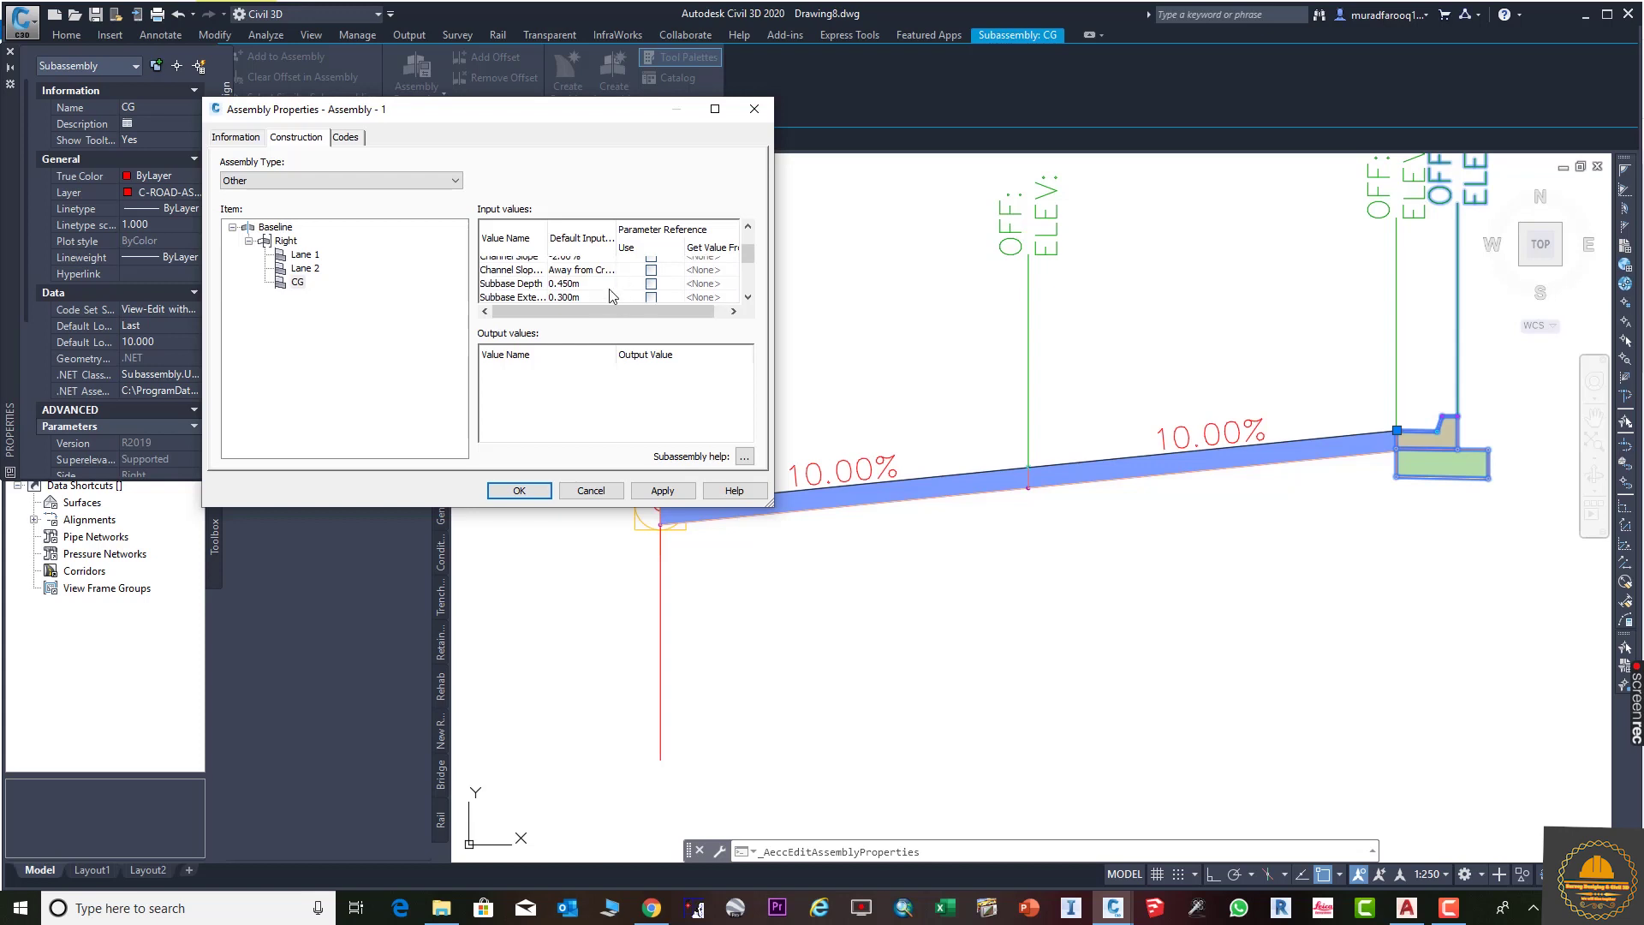
left_click(651, 294)
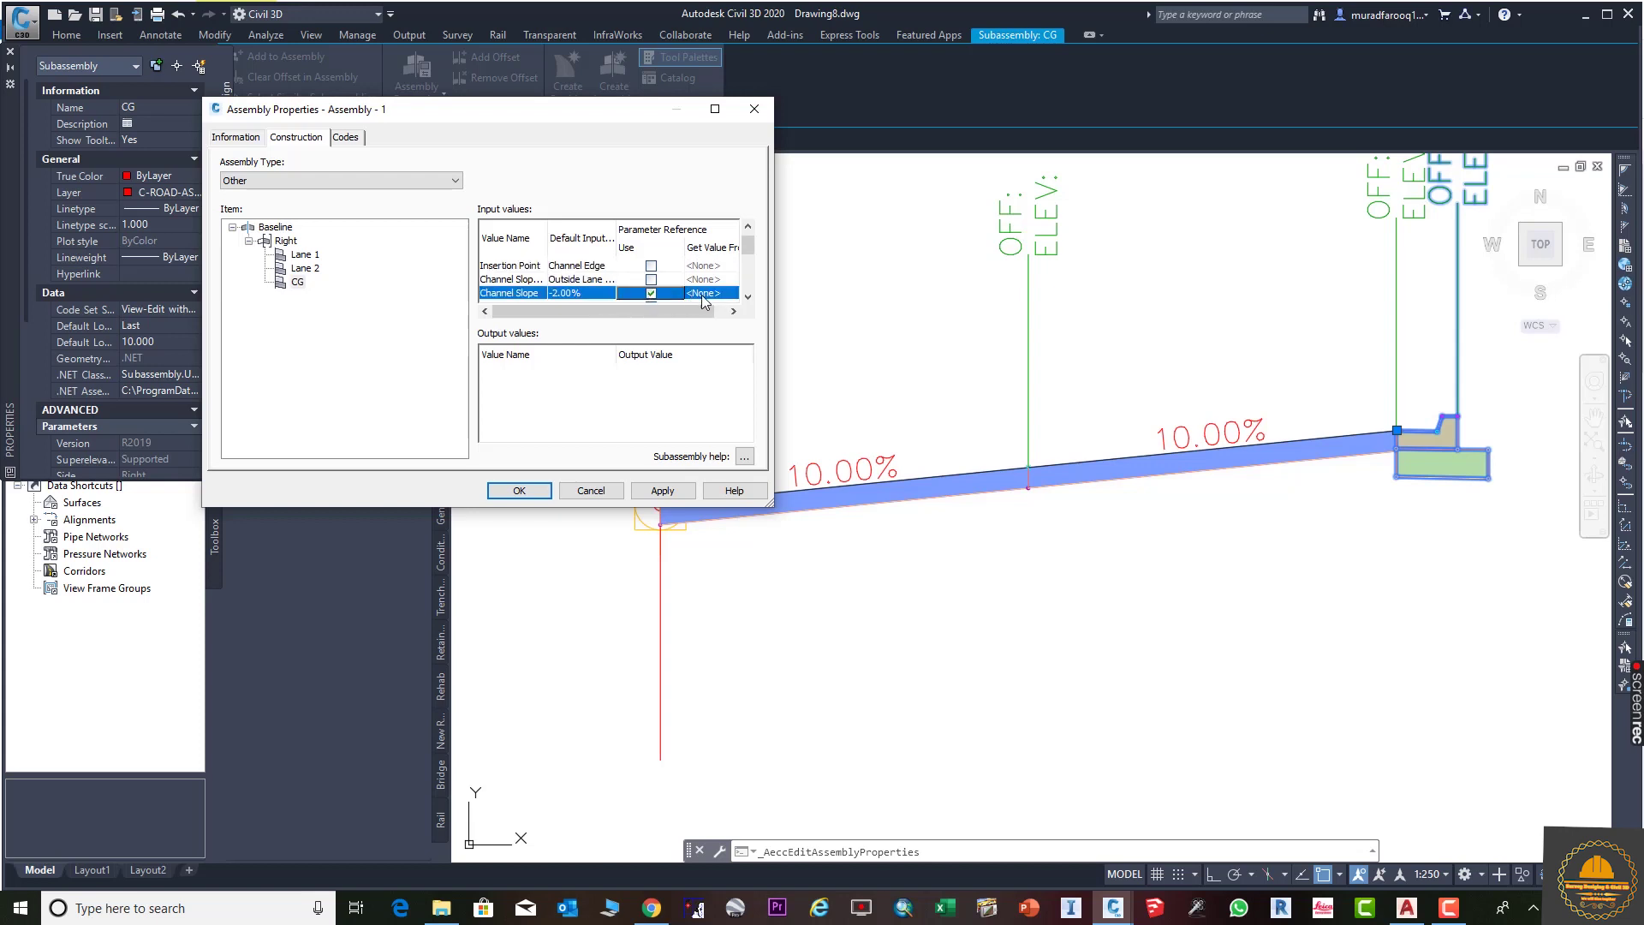
left_click(716, 294)
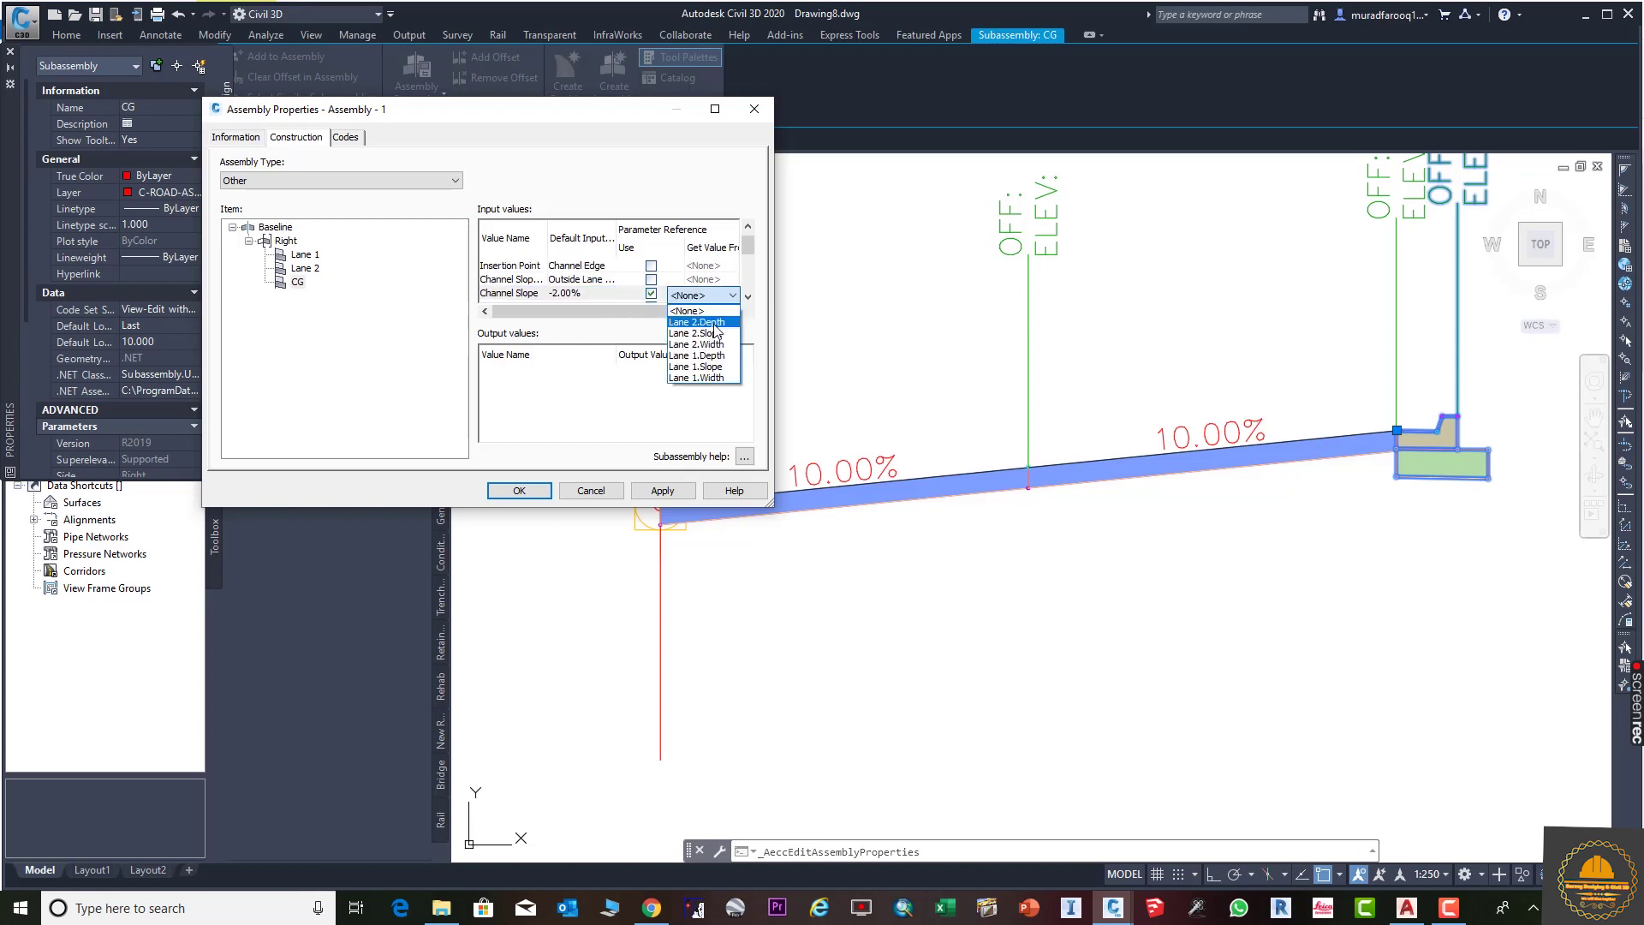
left_click(695, 368)
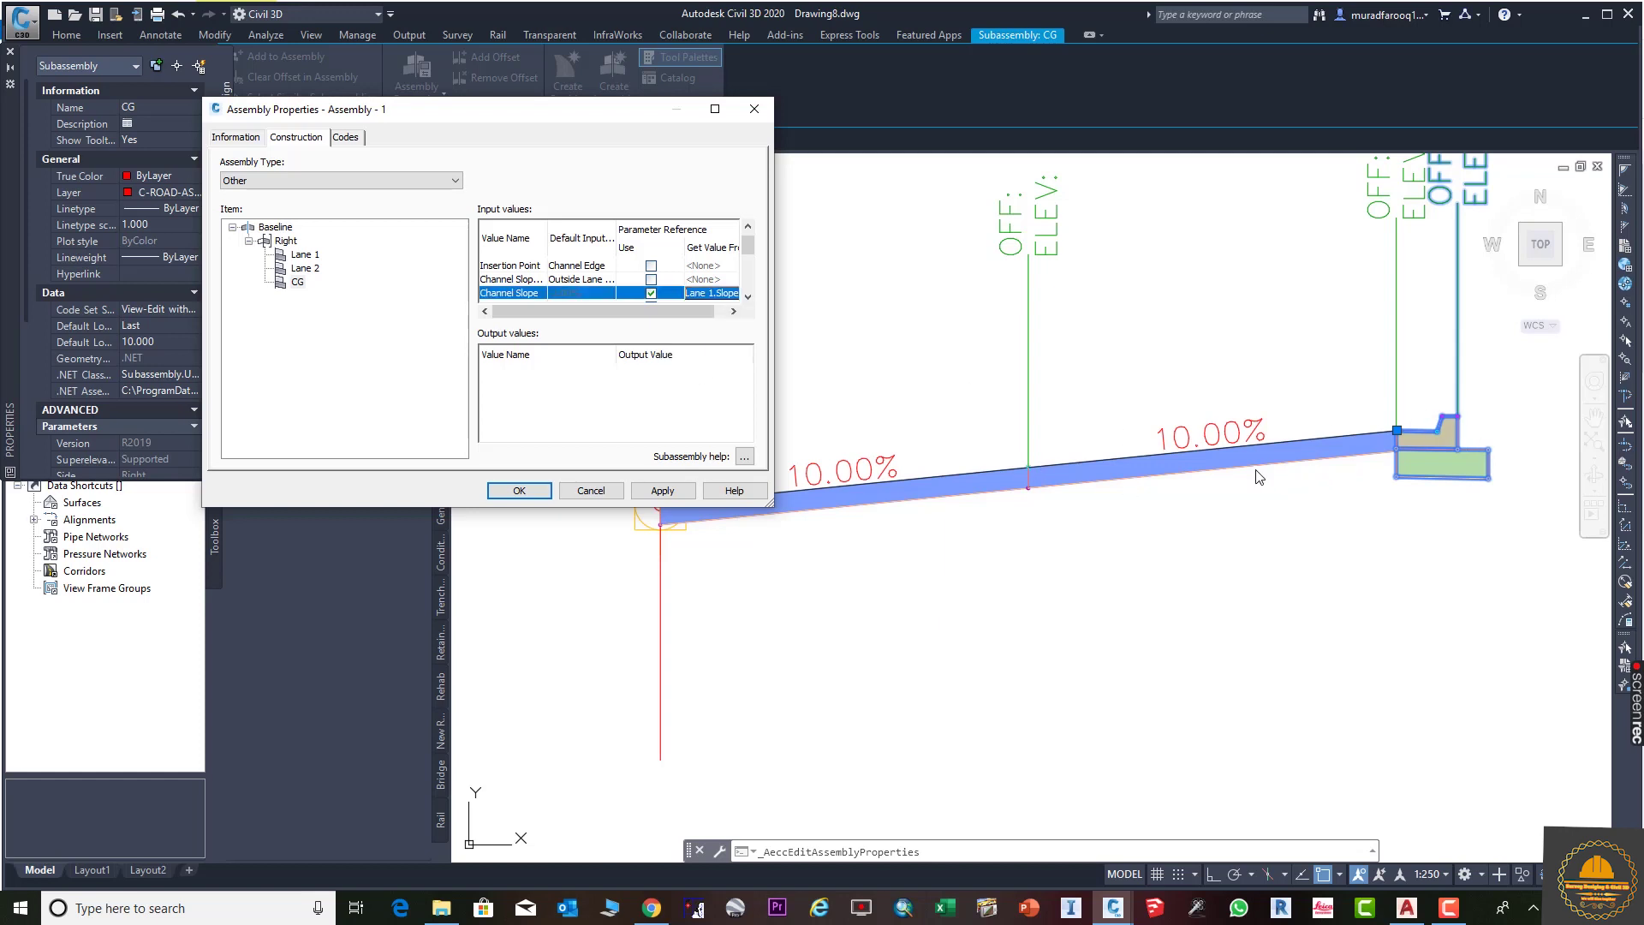
left_click(668, 490)
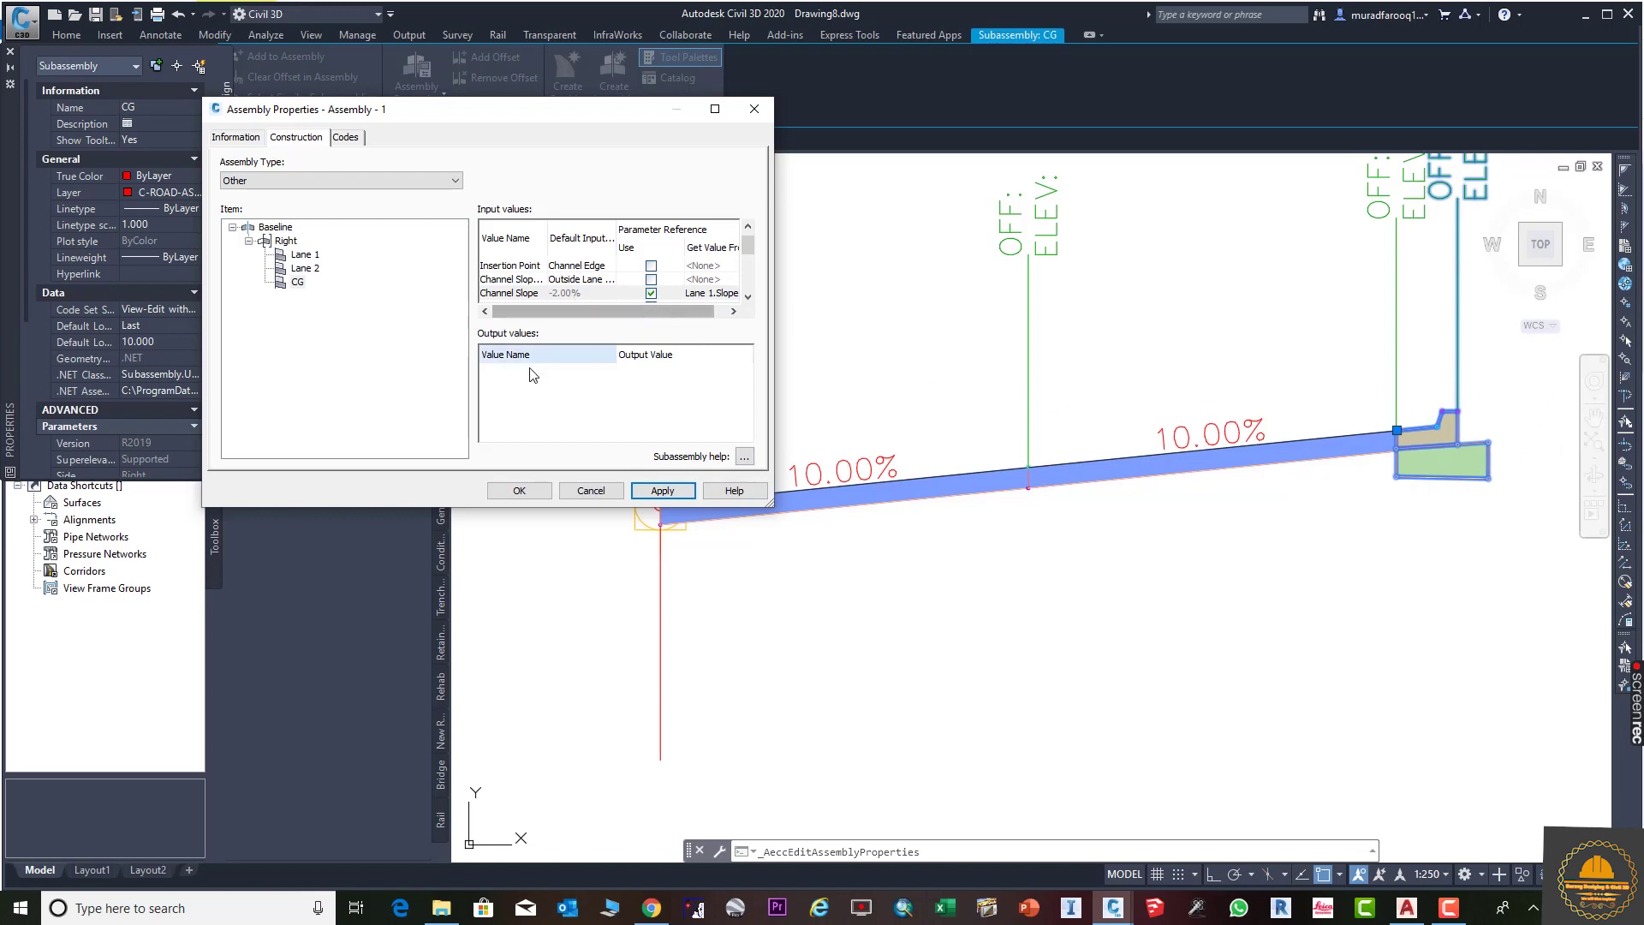
left_click(519, 490)
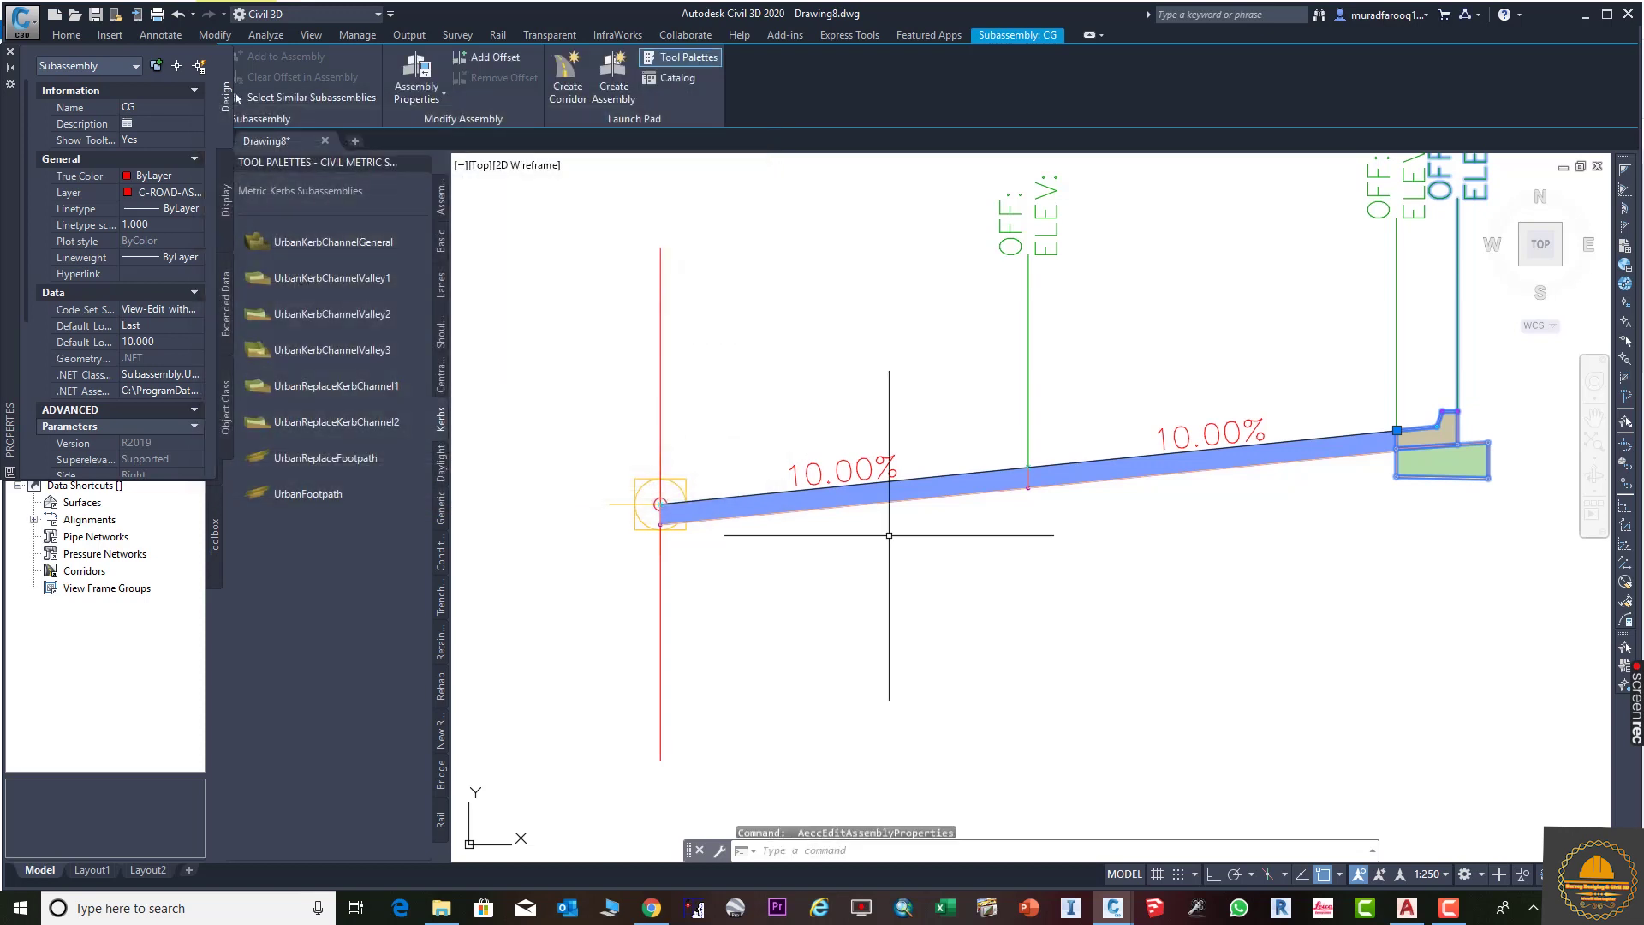
key("Escape")
middle_click_drag(1214, 559, 1270, 550)
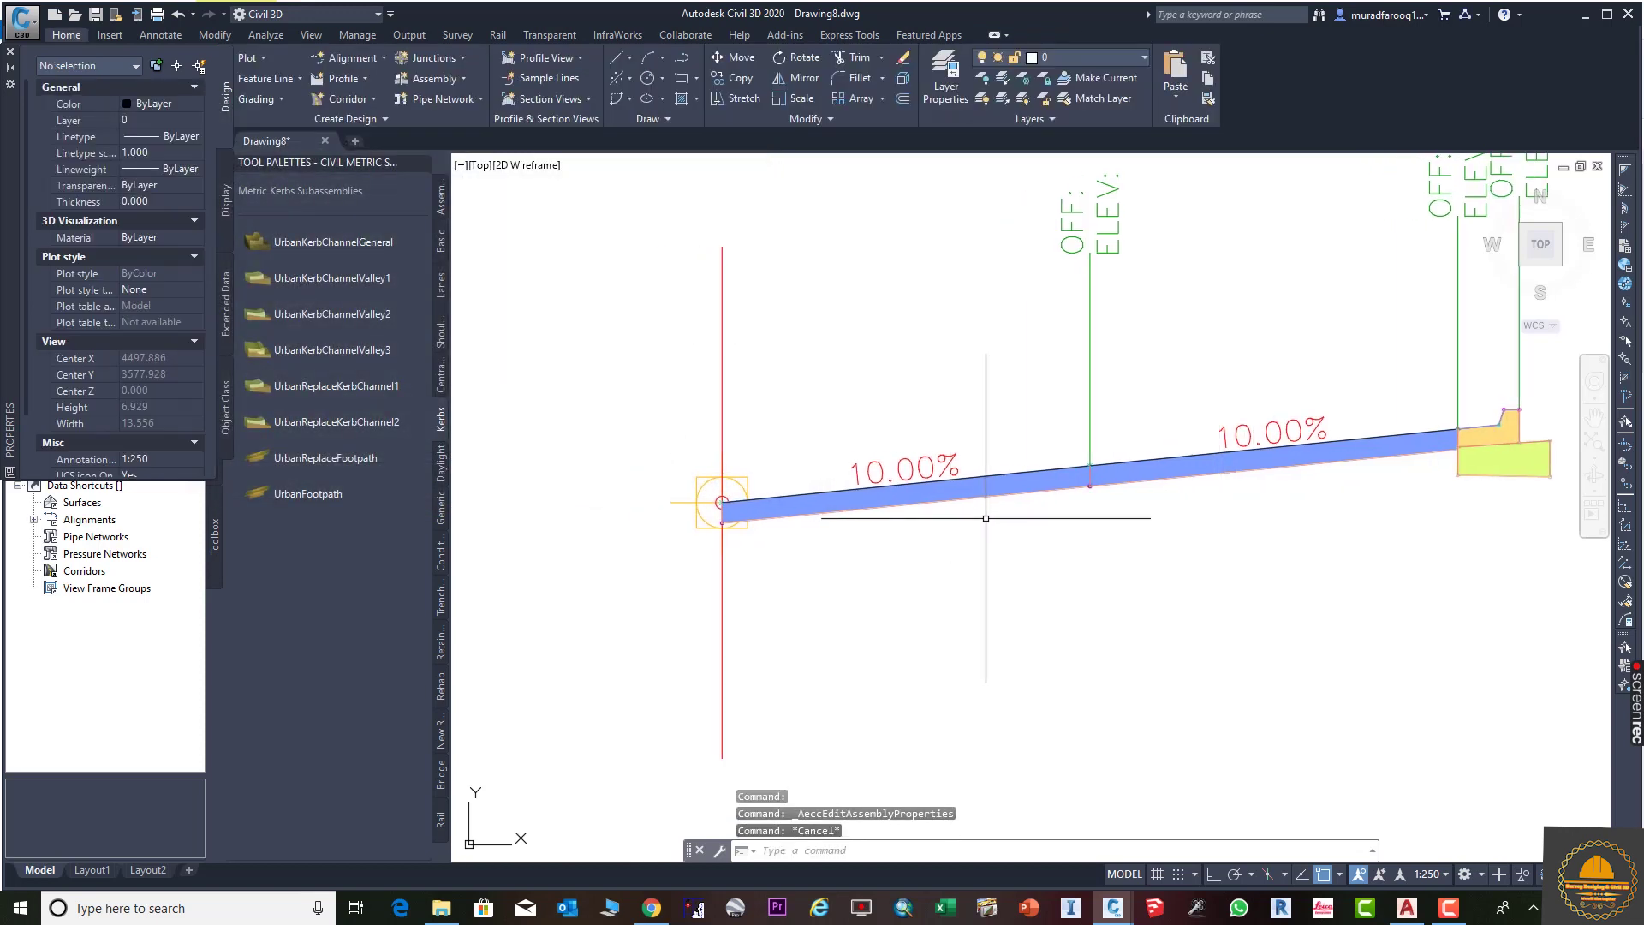
Change Lane 1's width to 8 m, pushing Lane 2 to offset 11.60 and the kerb to 12.20.
left_click(983, 473)
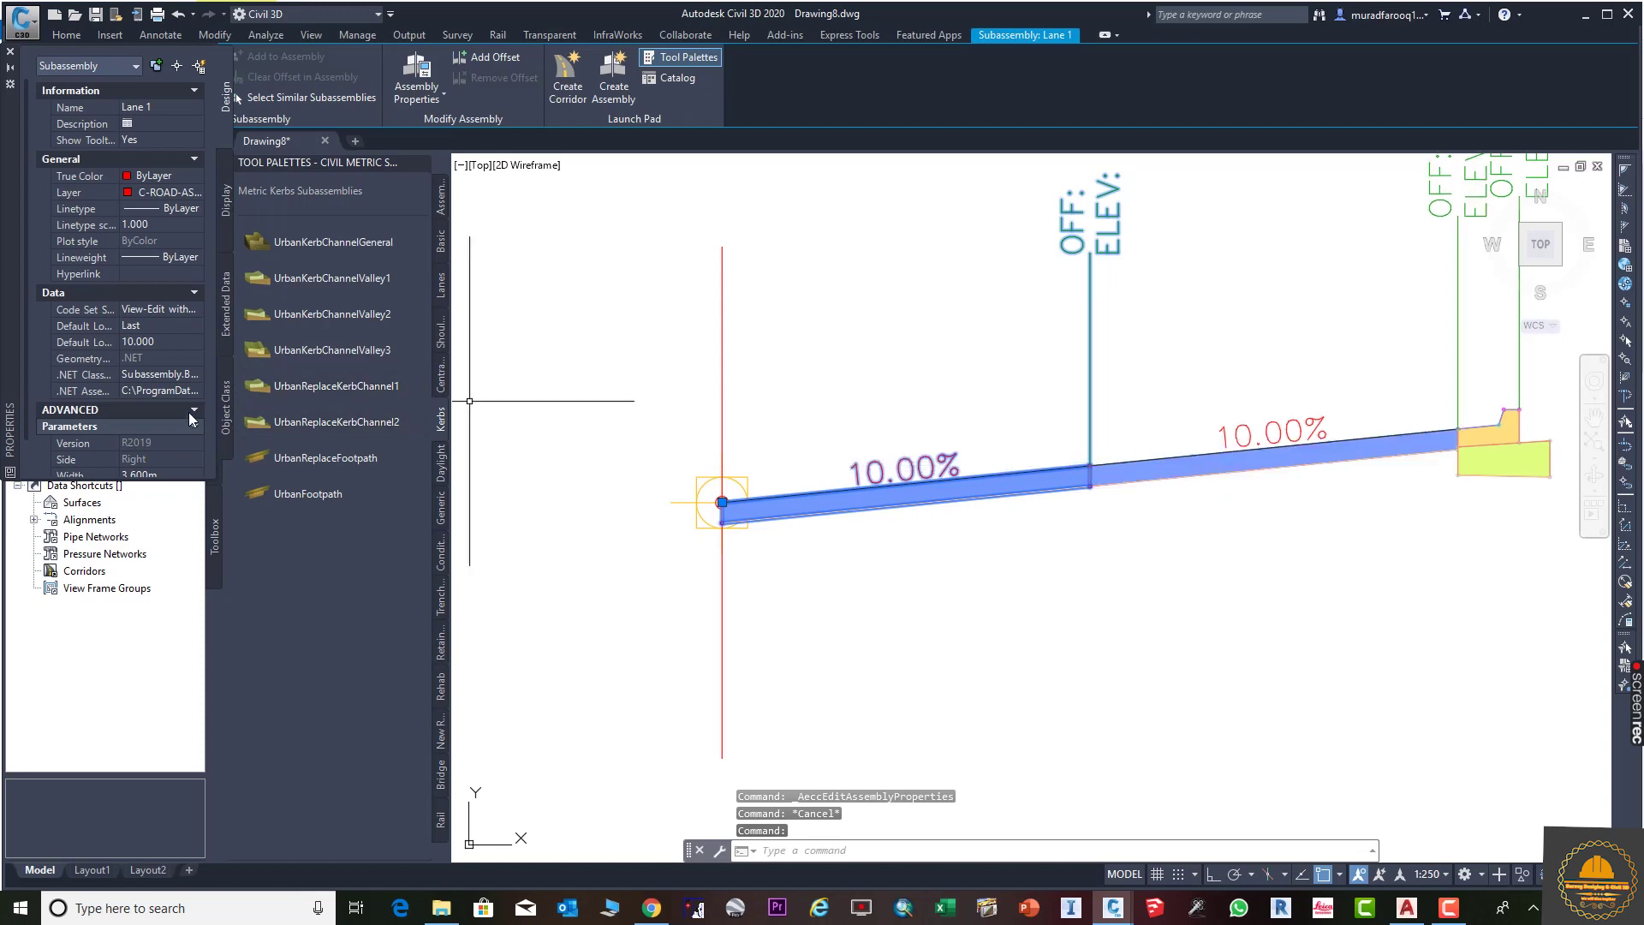
scroll(165, 435, "down", 1)
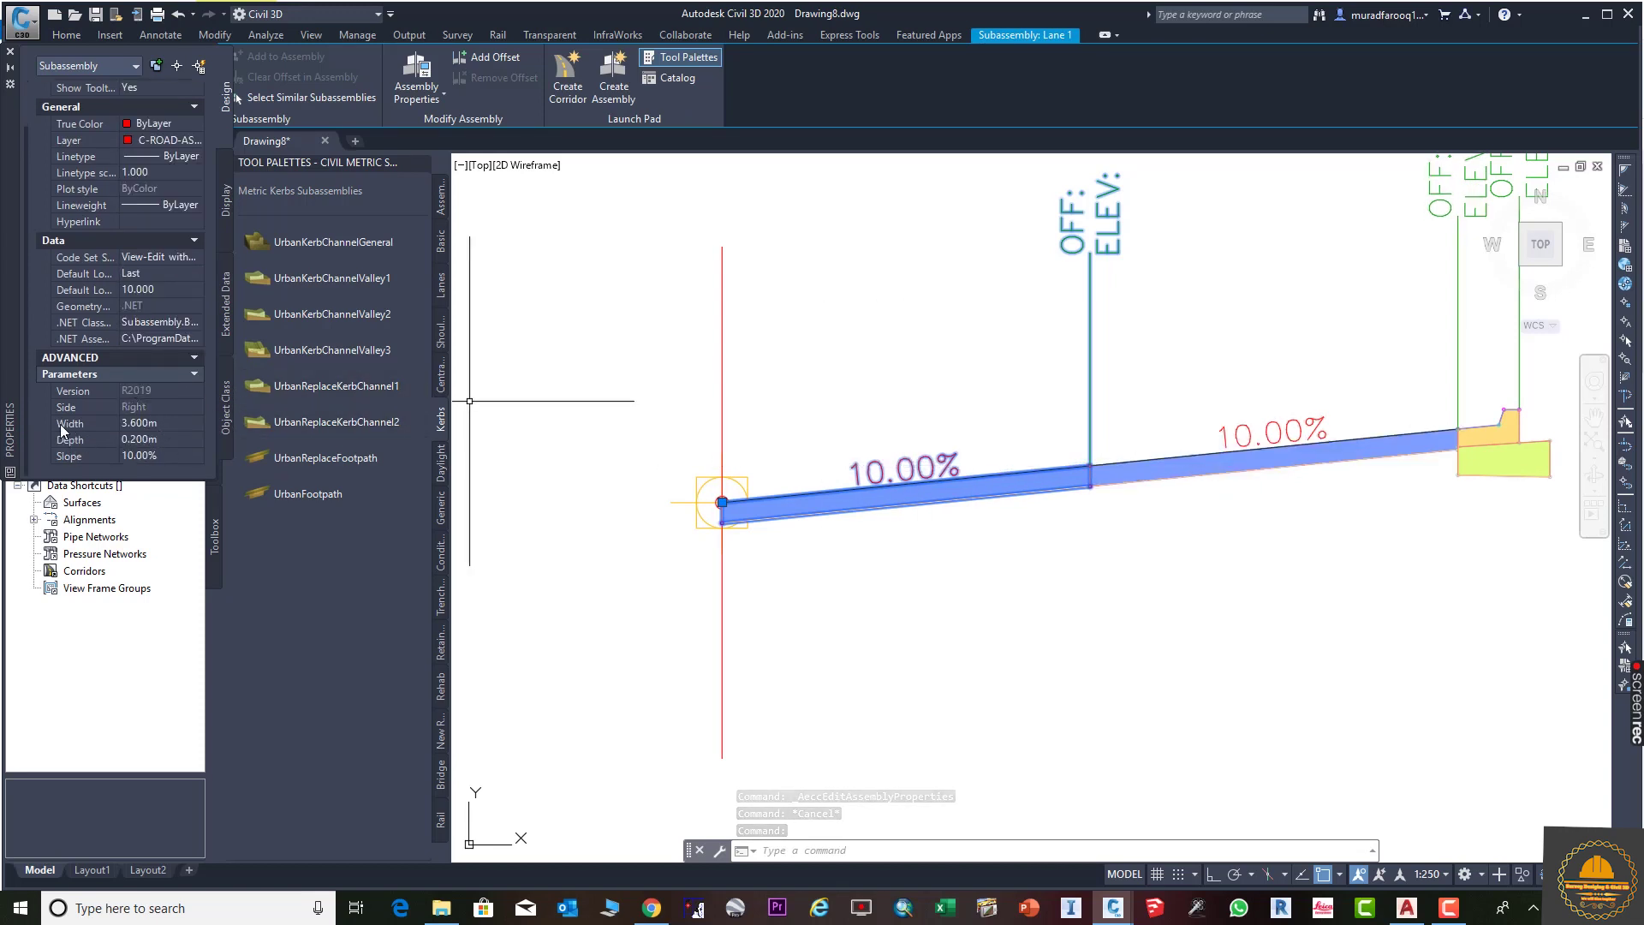
left_click(171, 421)
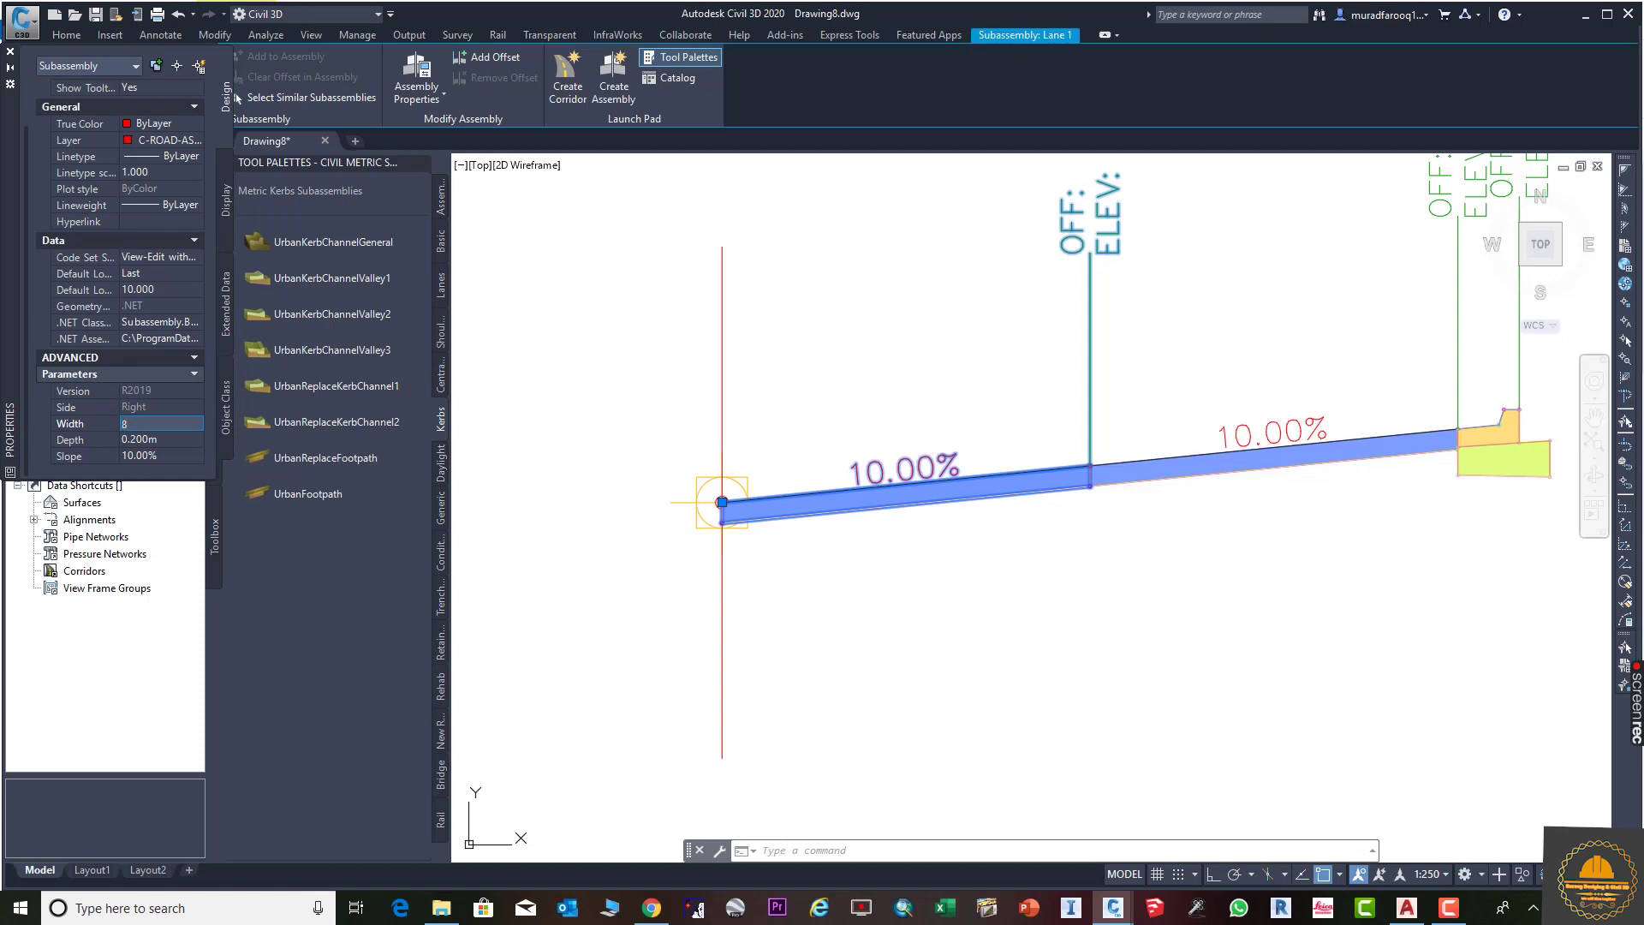
key("Return")
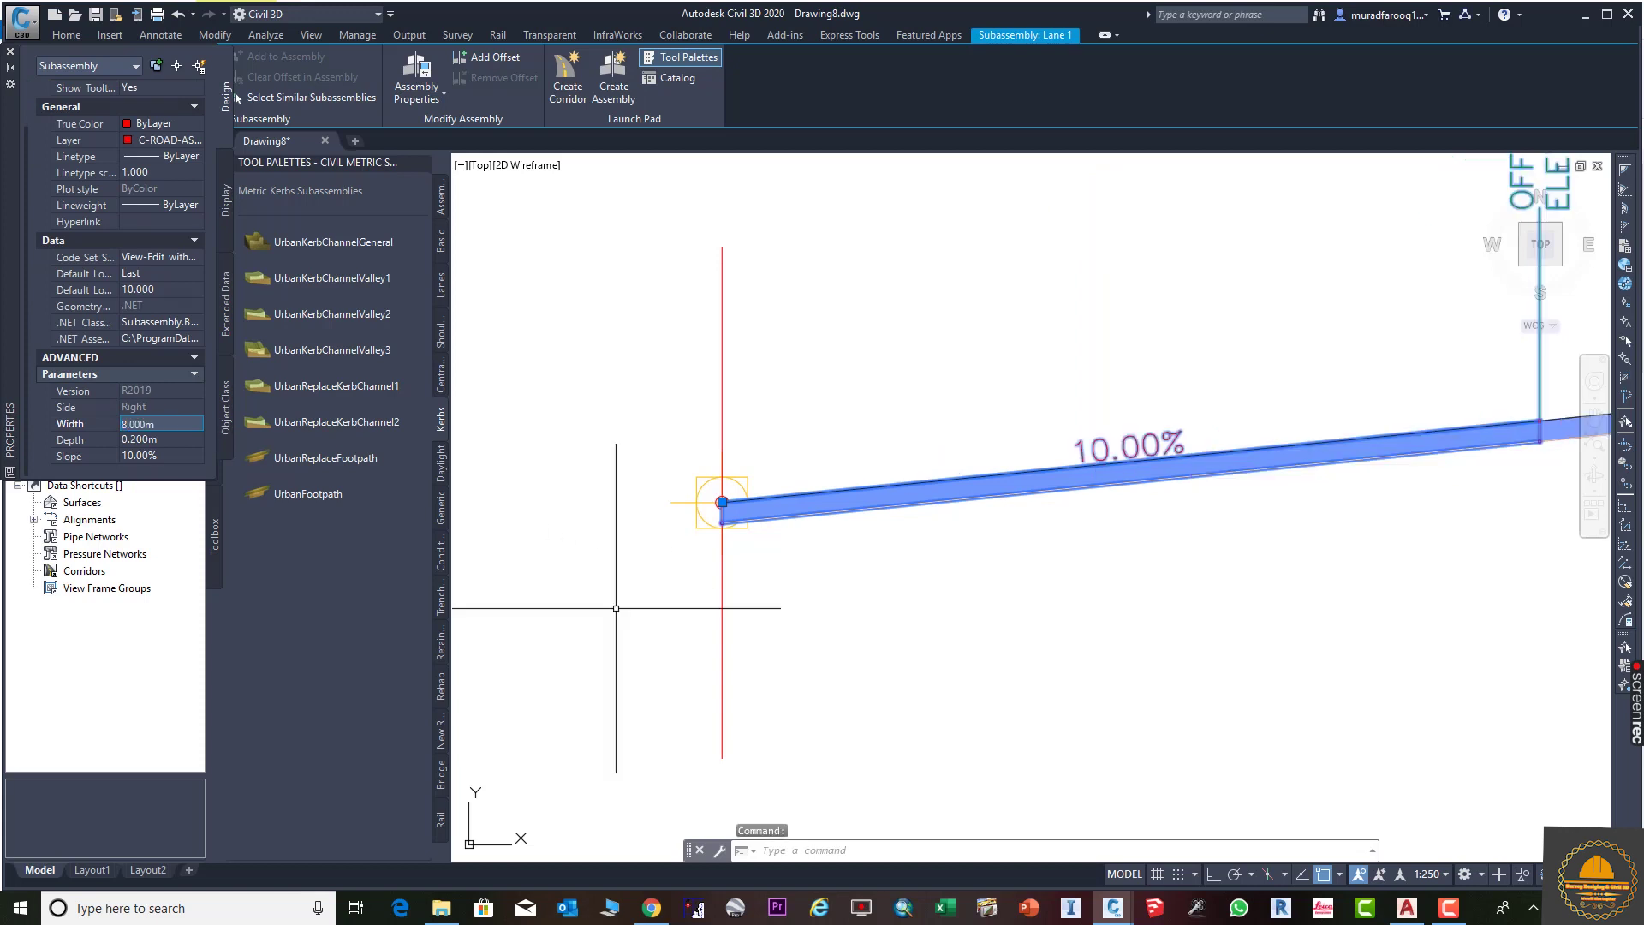
scroll(1097, 582, "down", 2)
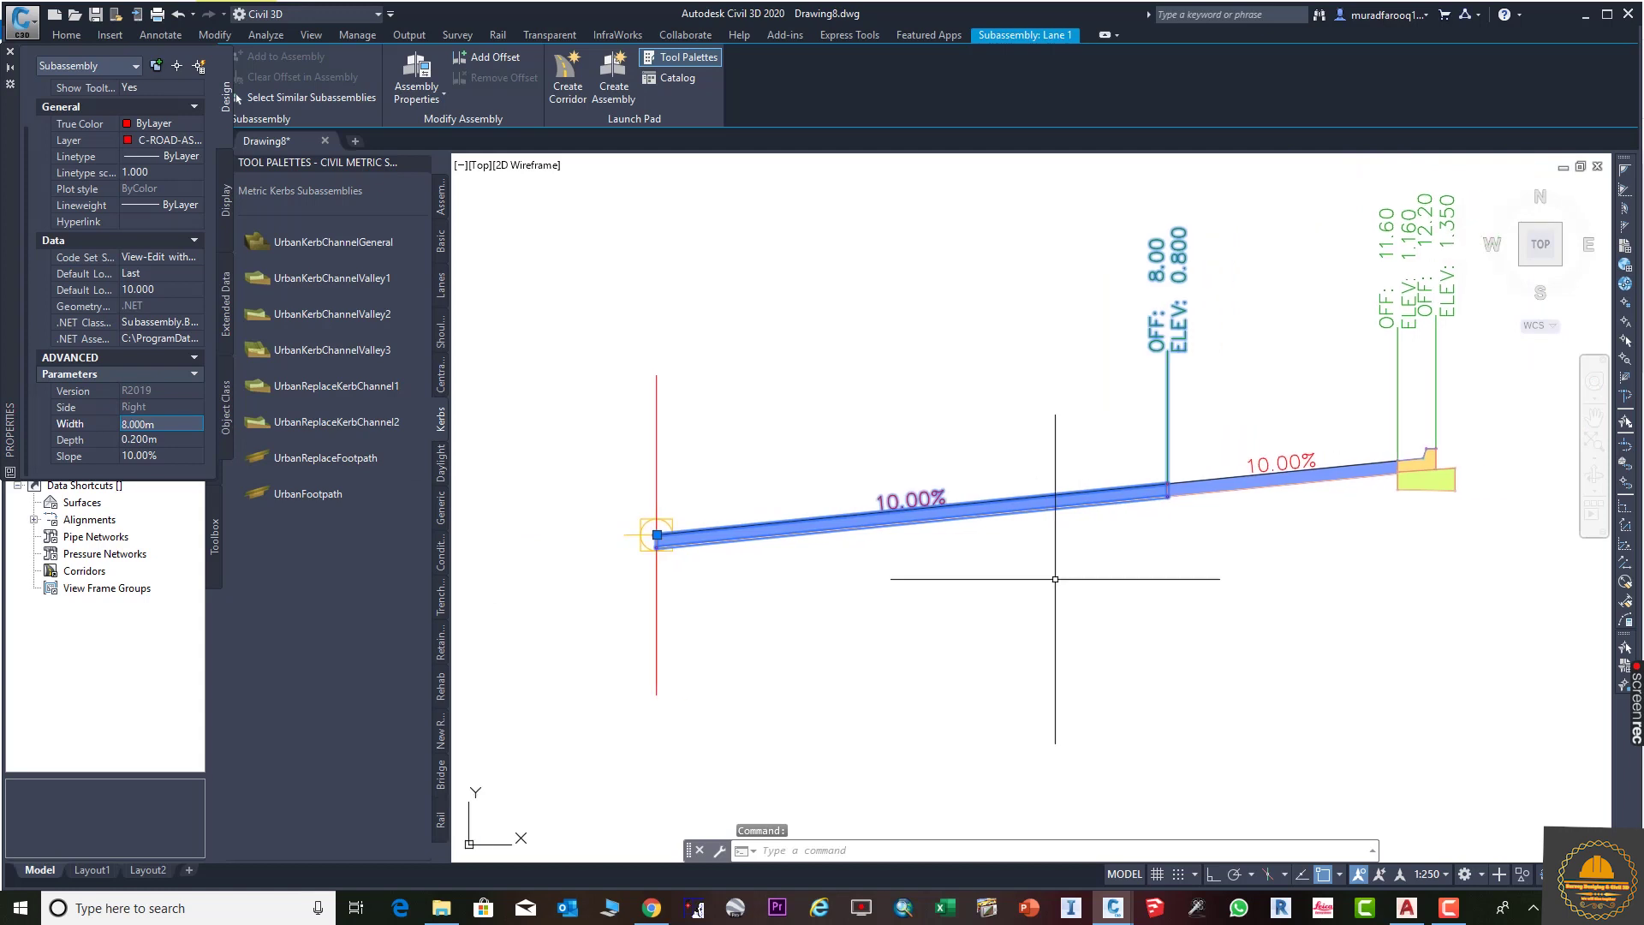
key("Escape")
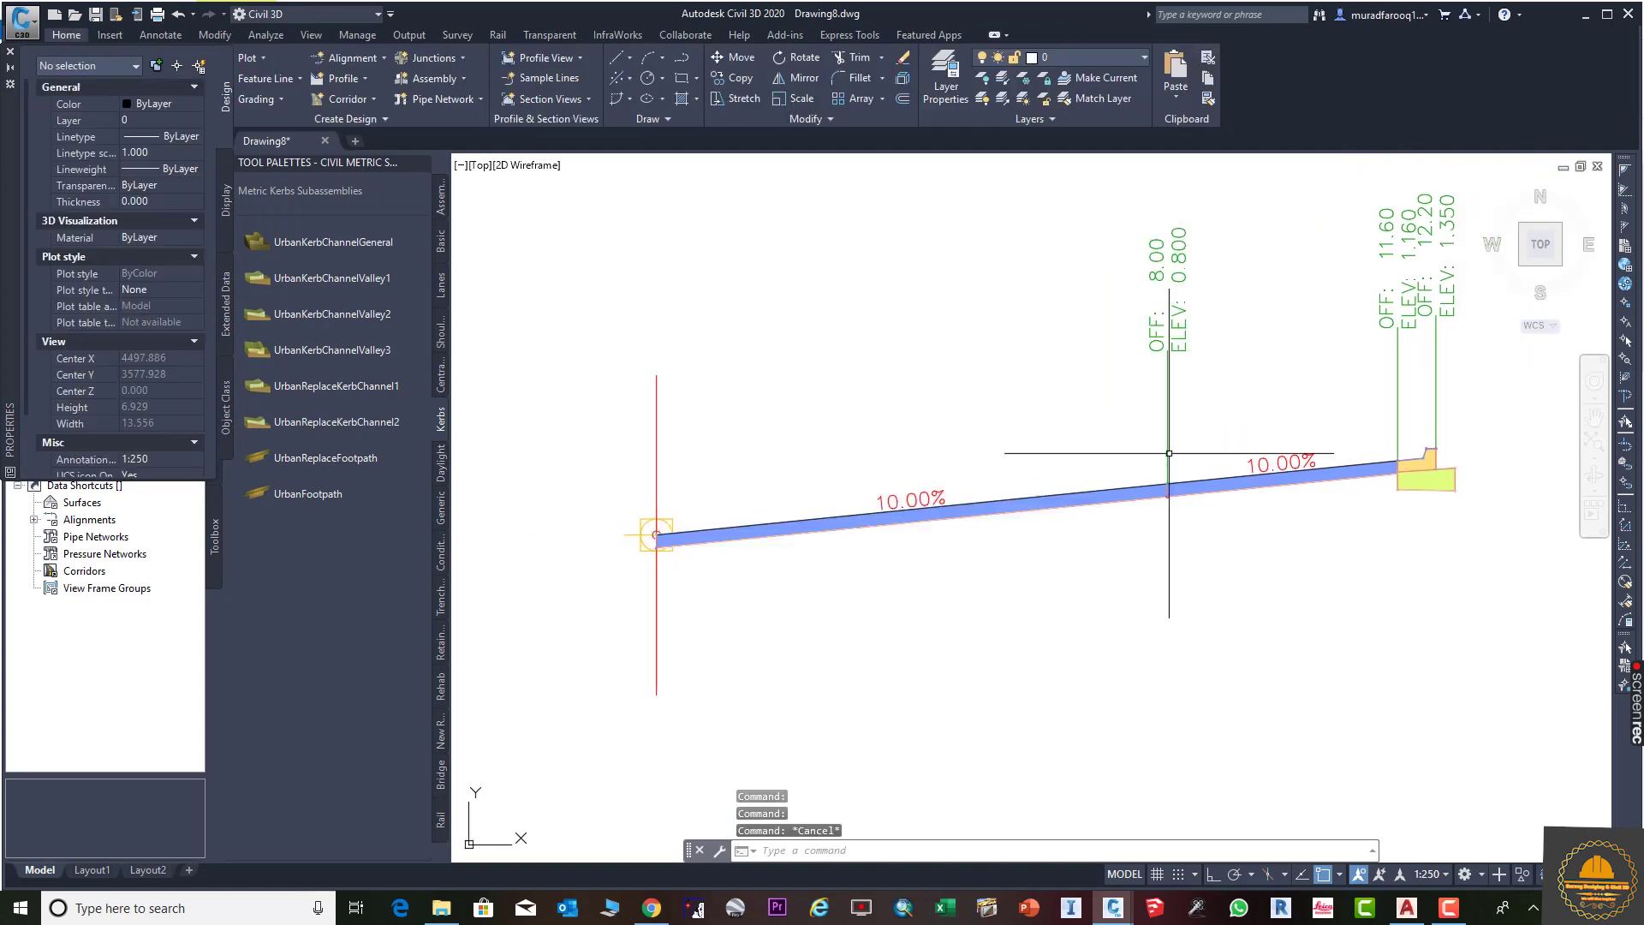
left_click(1267, 474)
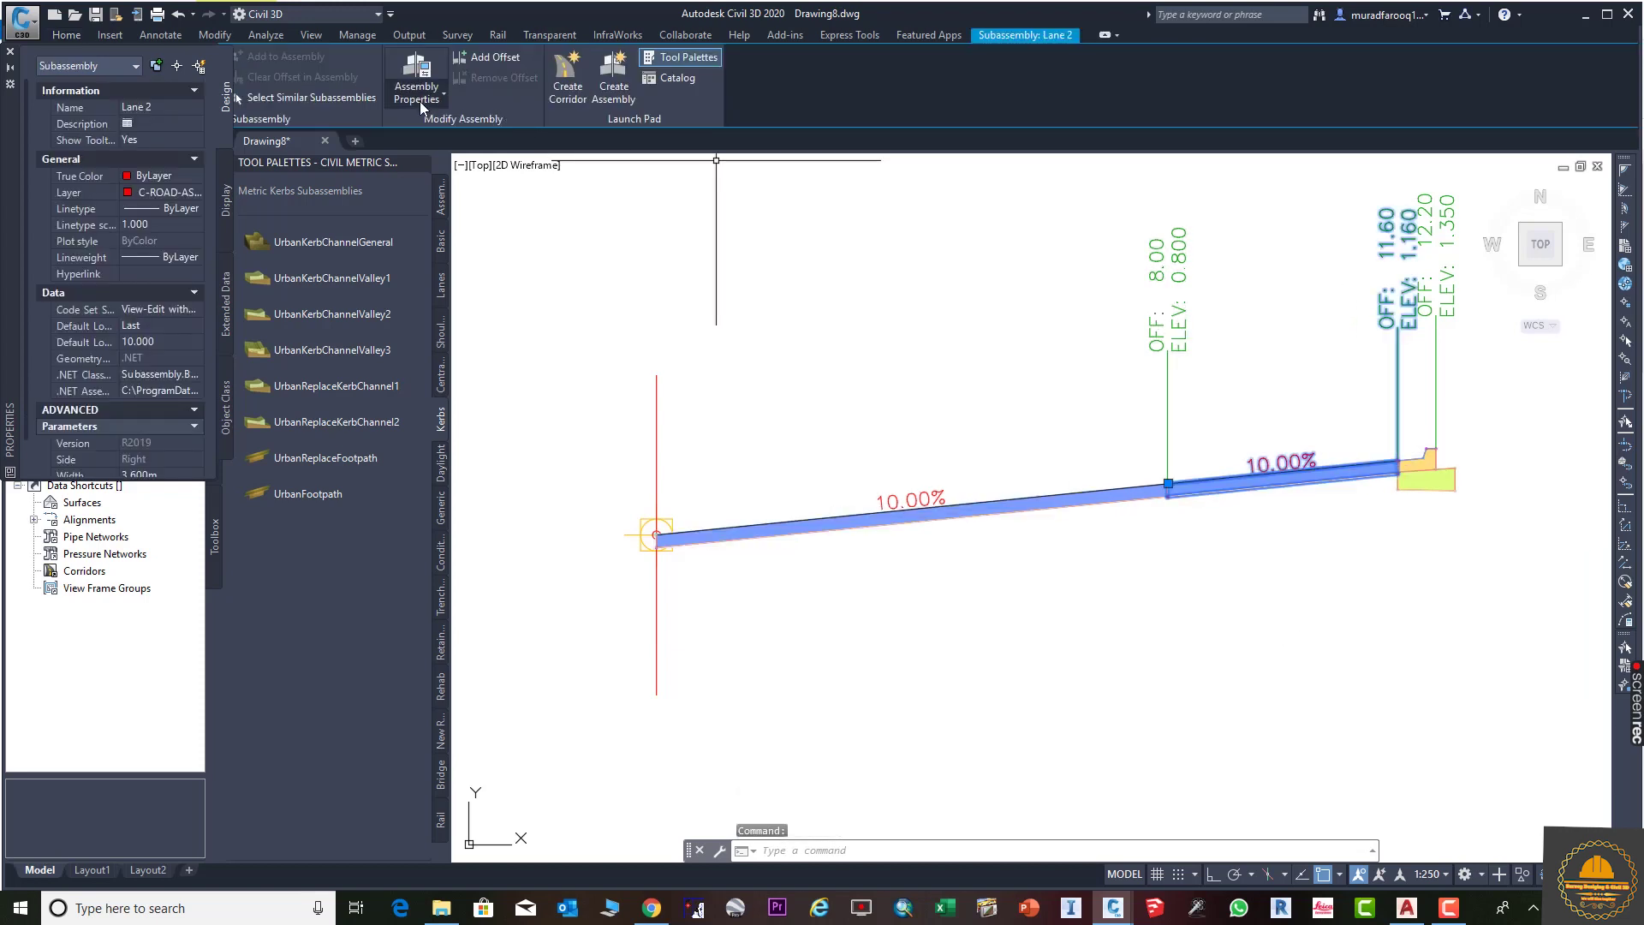
In Assembly Properties, make Lane 2's Width take its value from Lane 1.Width, moving the kerb to 16.60.
left_click(444, 94)
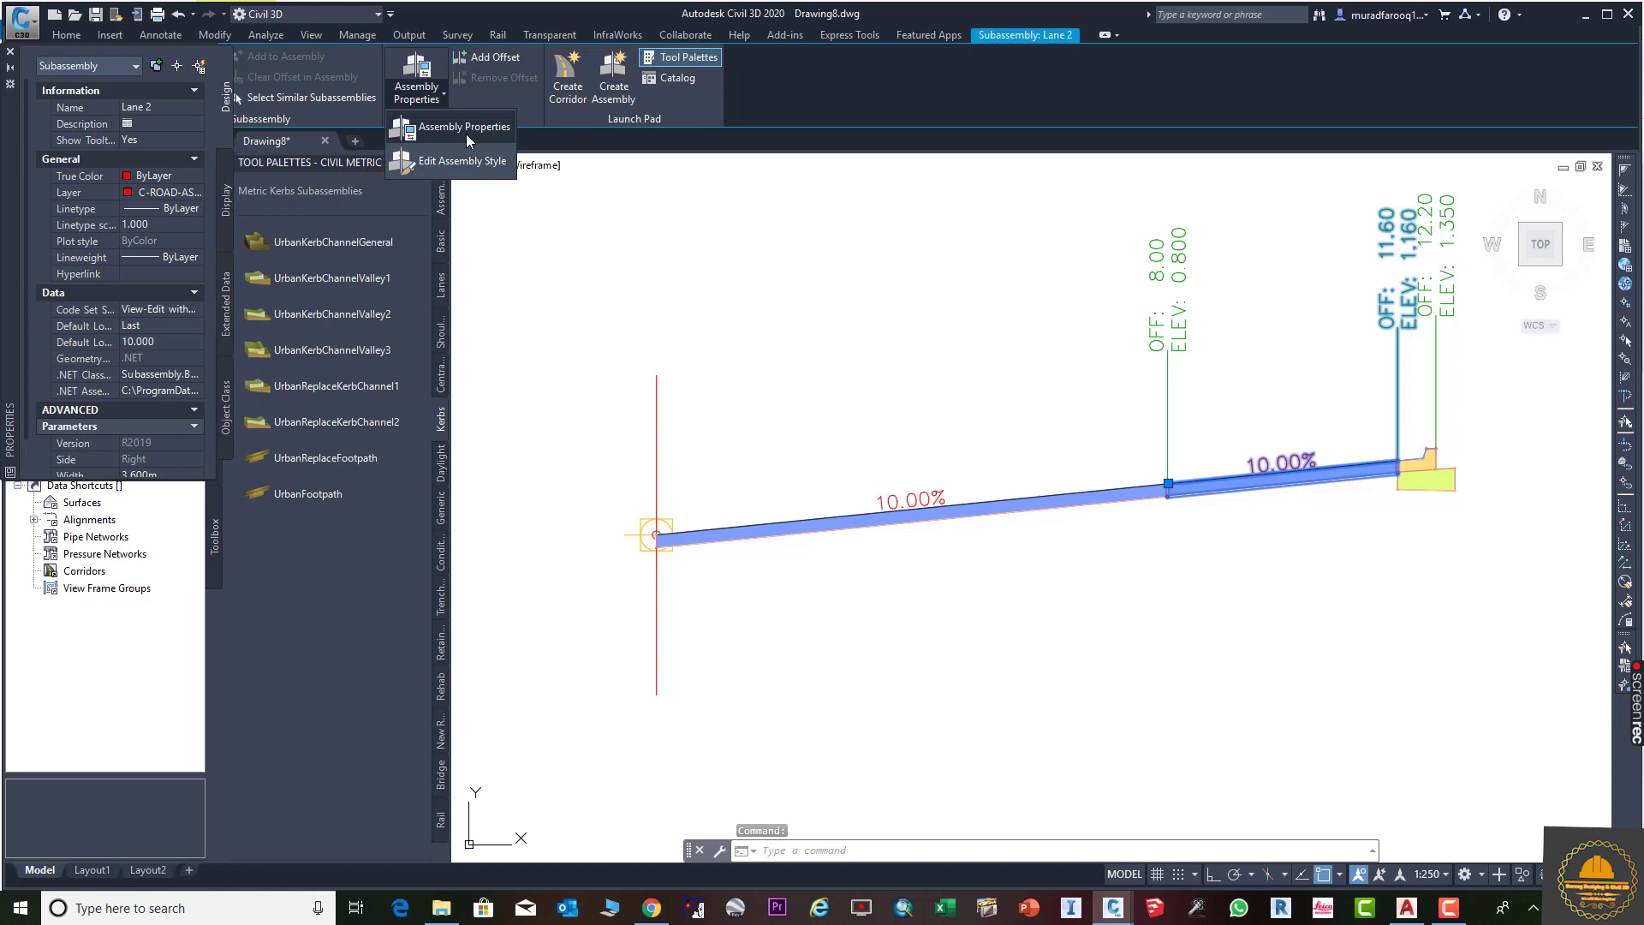
left_click(466, 129)
left_click(314, 141)
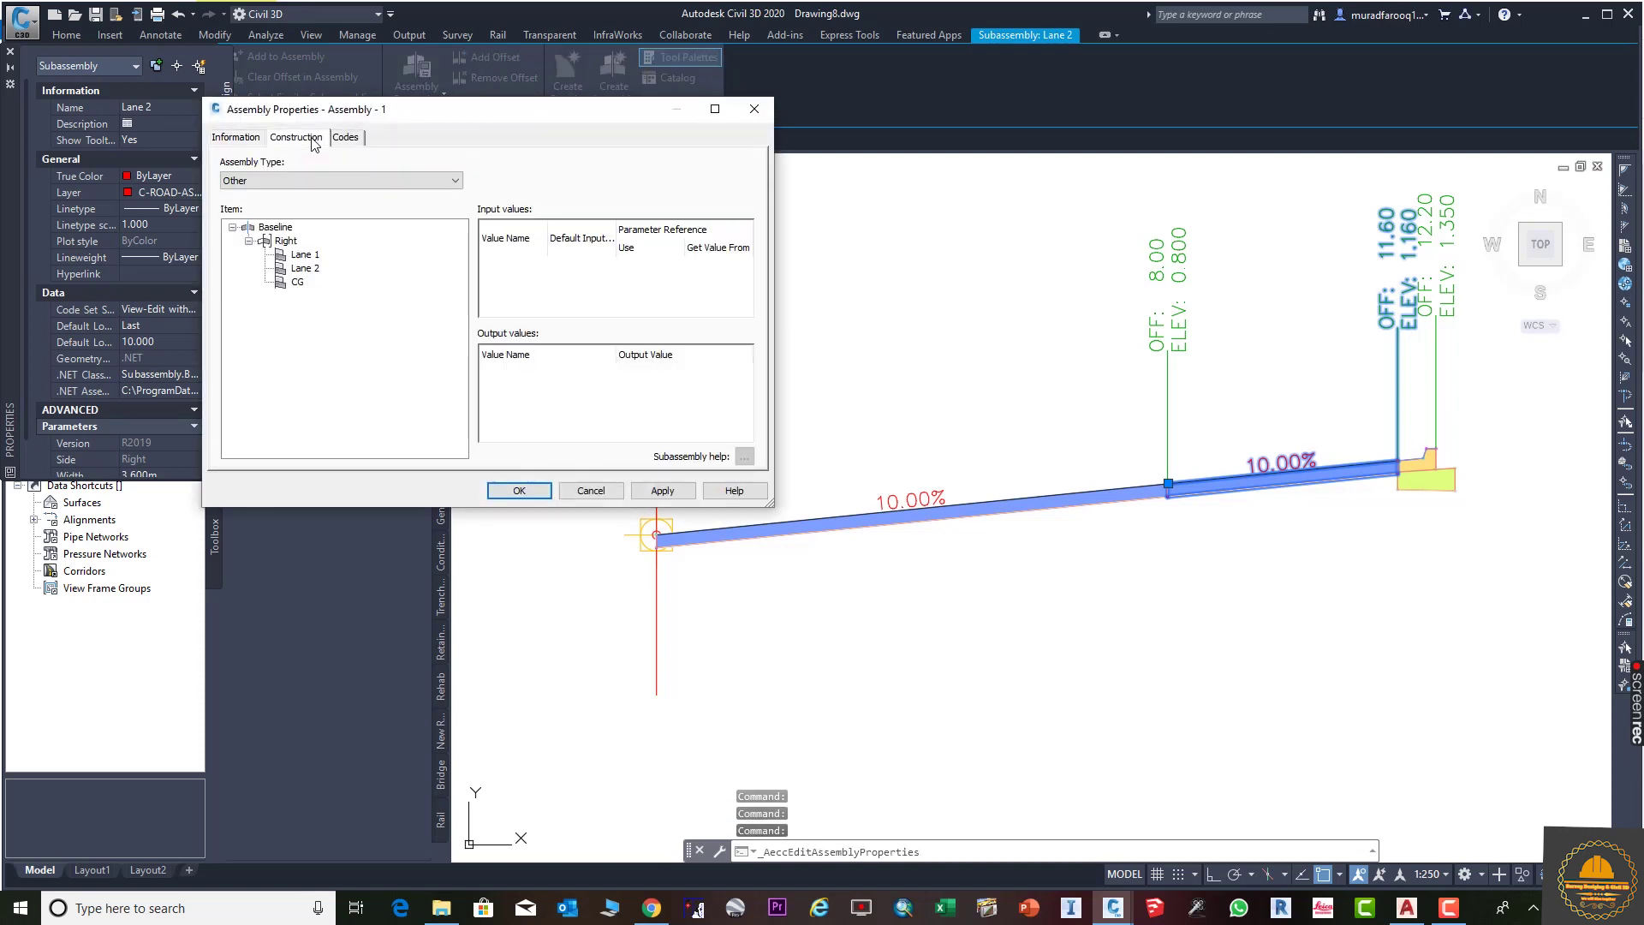
left_click(310, 269)
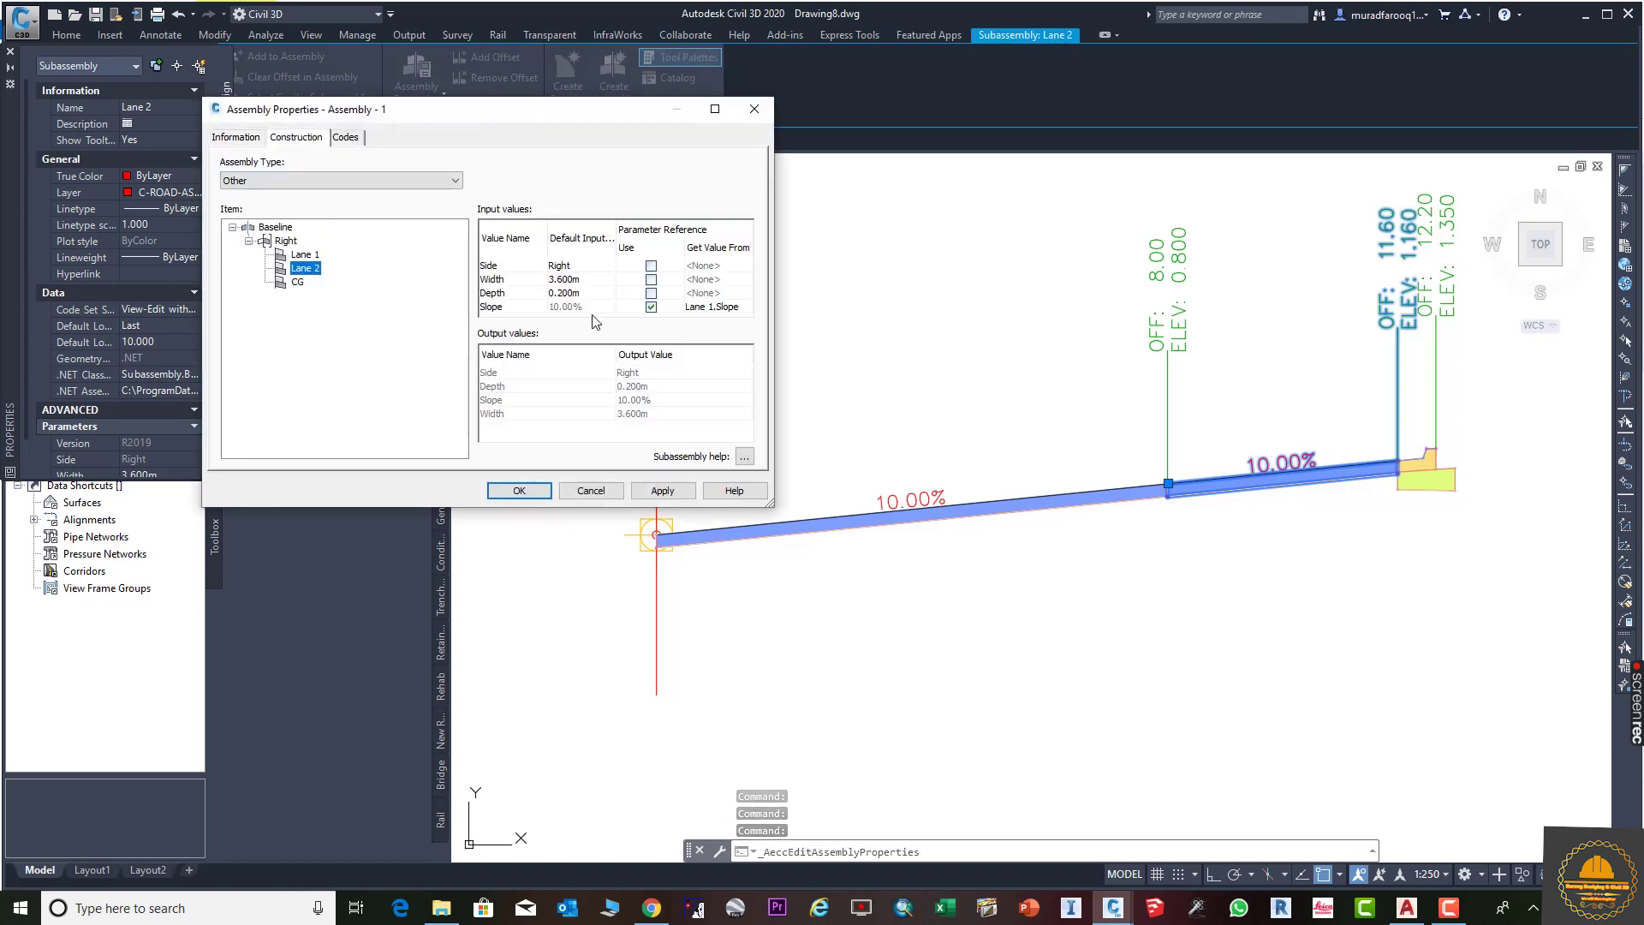
left_click(652, 280)
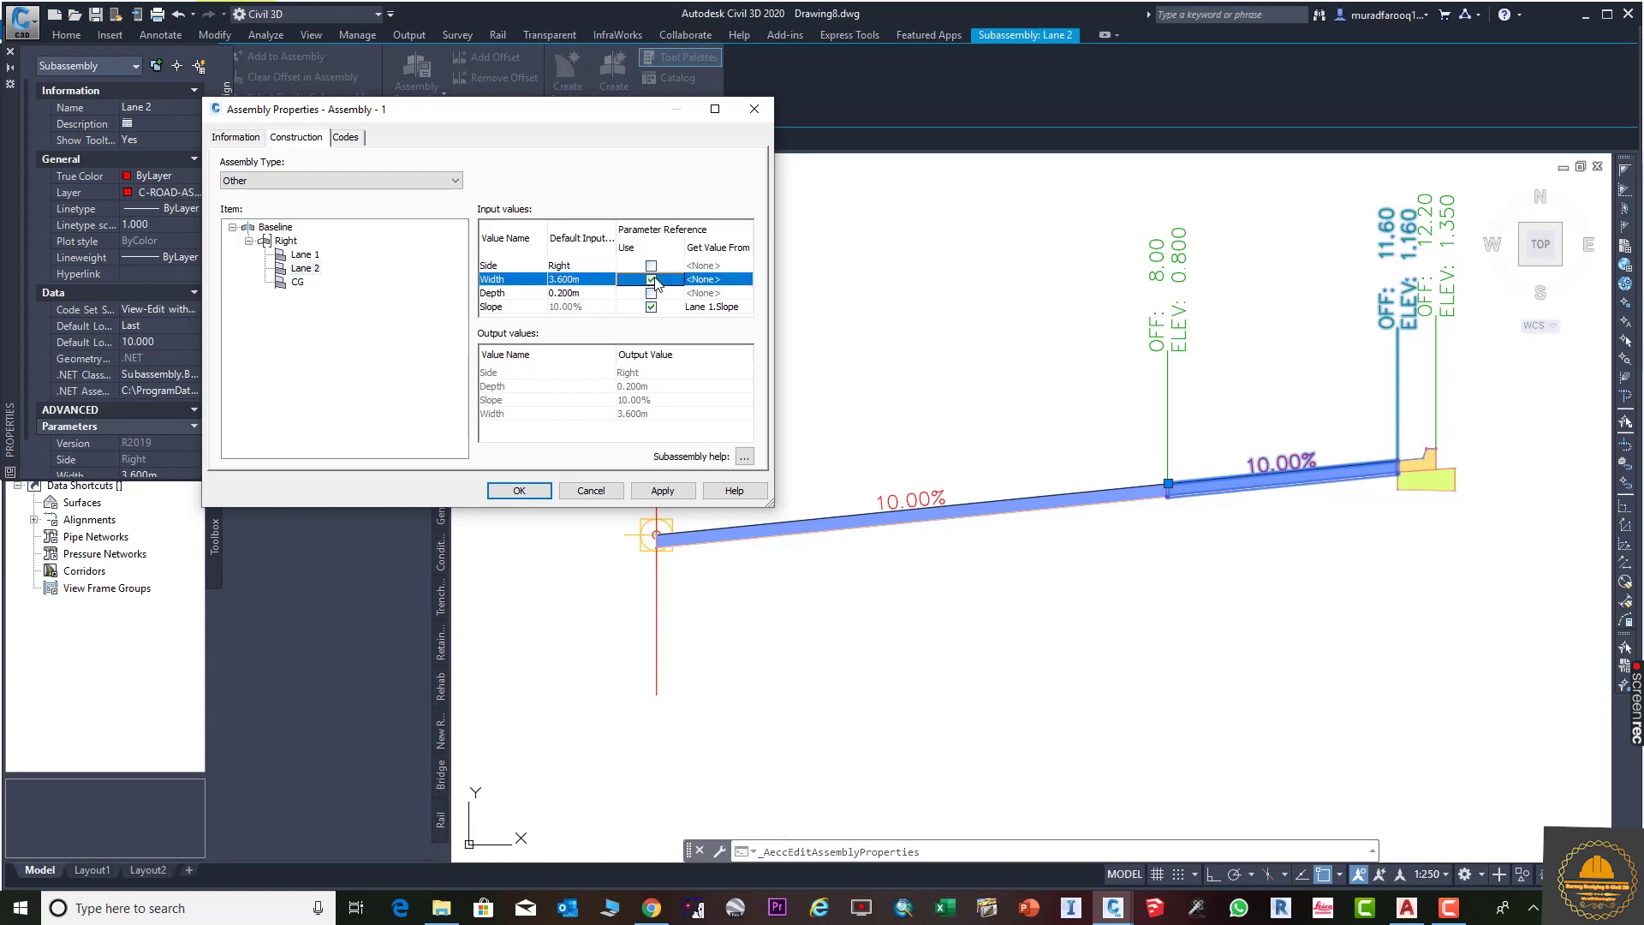
left_click(730, 282)
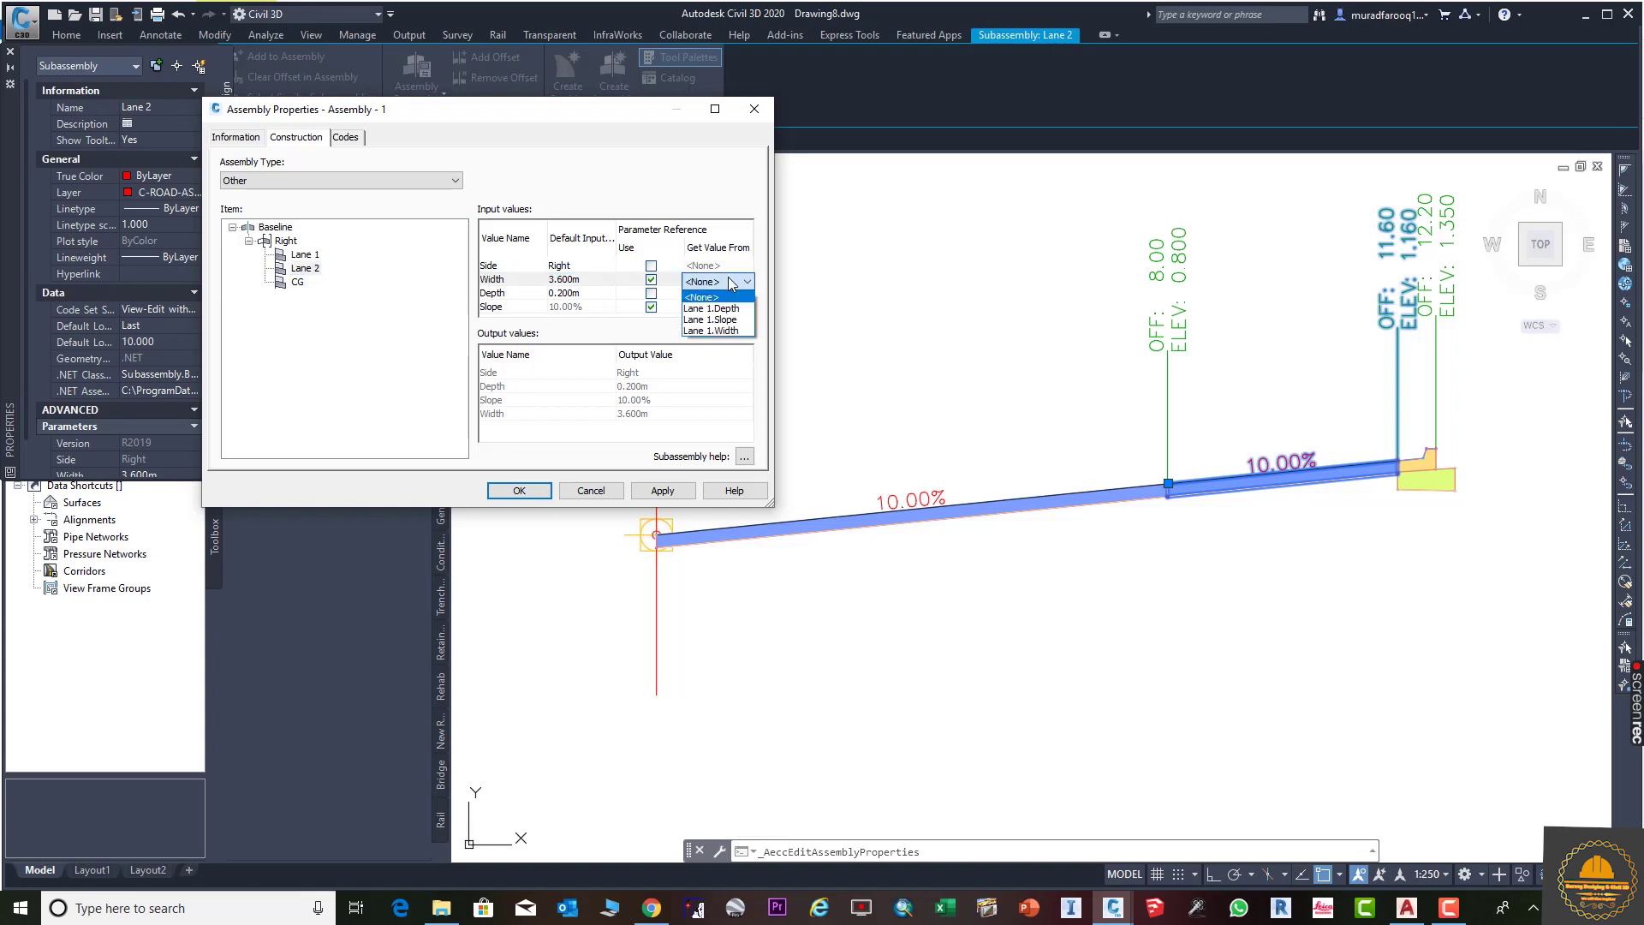
left_click(727, 331)
left_click(681, 499)
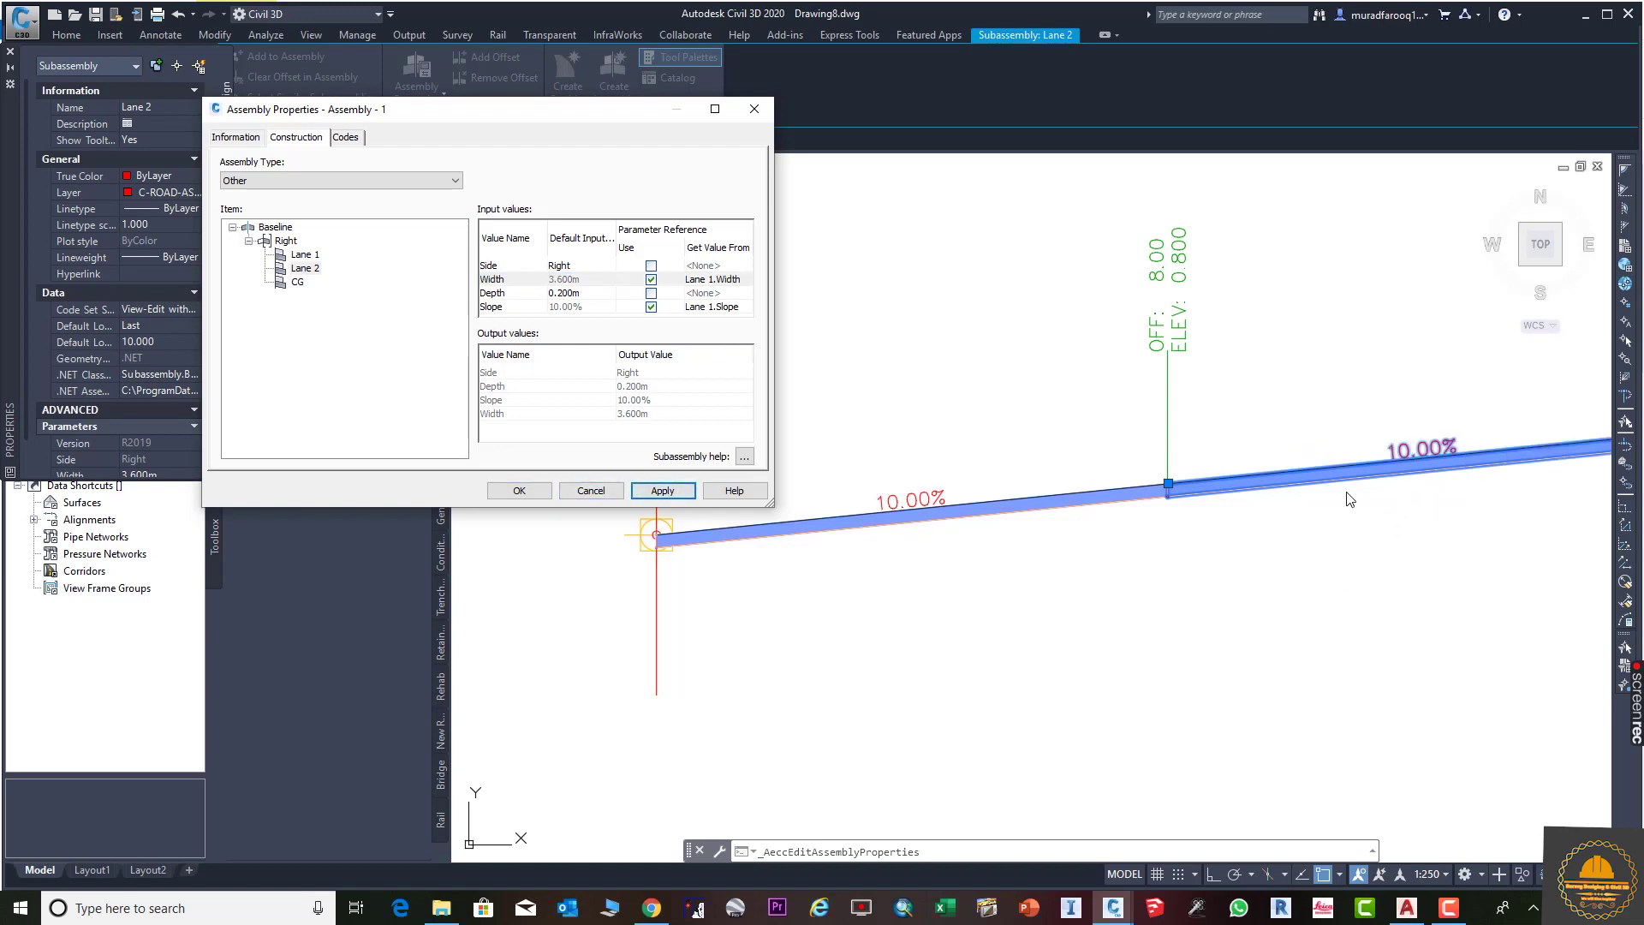
left_click(541, 494)
scroll(1239, 541, "down", 2)
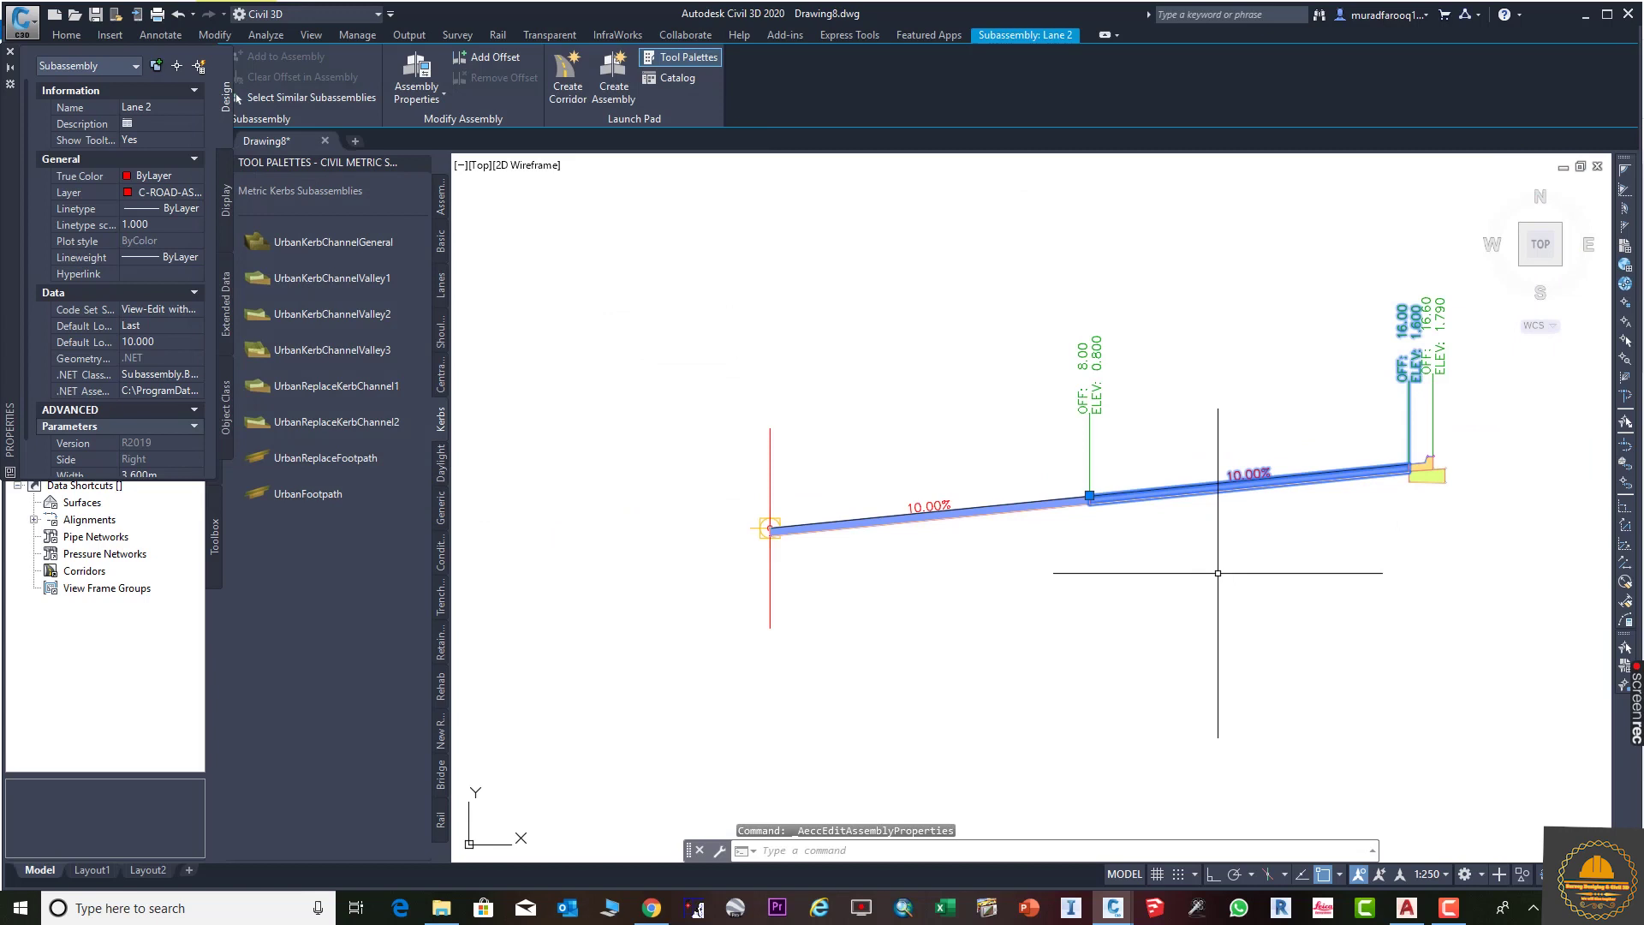
key("Escape")
Set Lane 1's slope to -6% and its width to 5 m in the Properties palette.
middle_click_drag(1240, 541, 1266, 566)
left_click(976, 531)
scroll(139, 397, "down", 1)
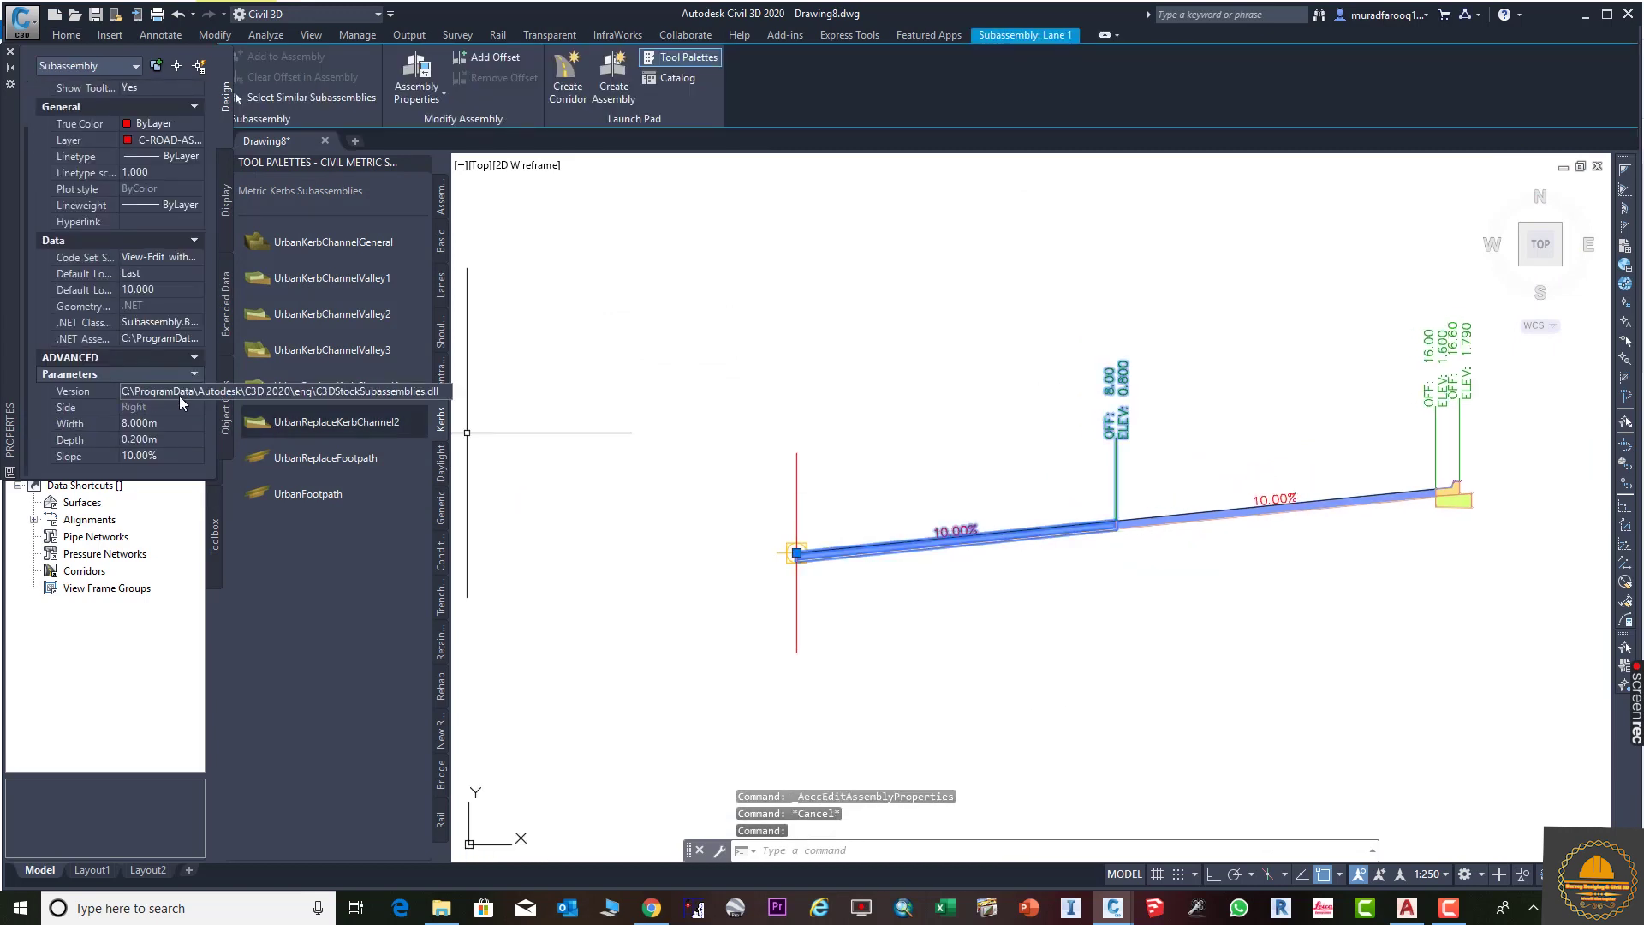
left_click(175, 456)
type("-6")
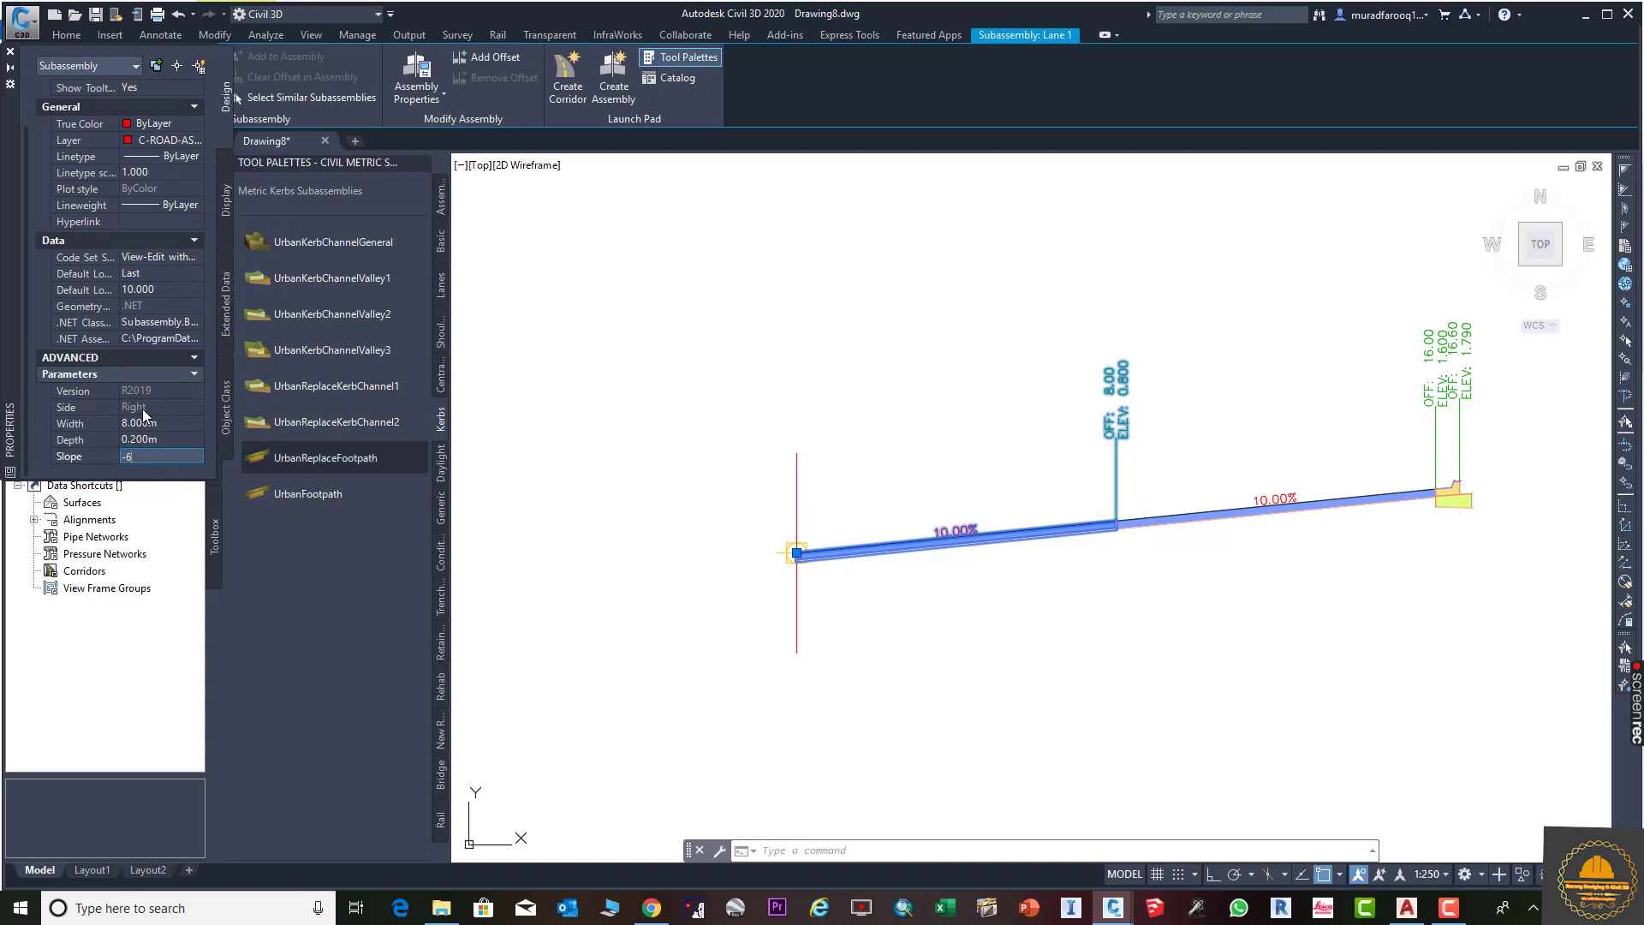
left_click(164, 423)
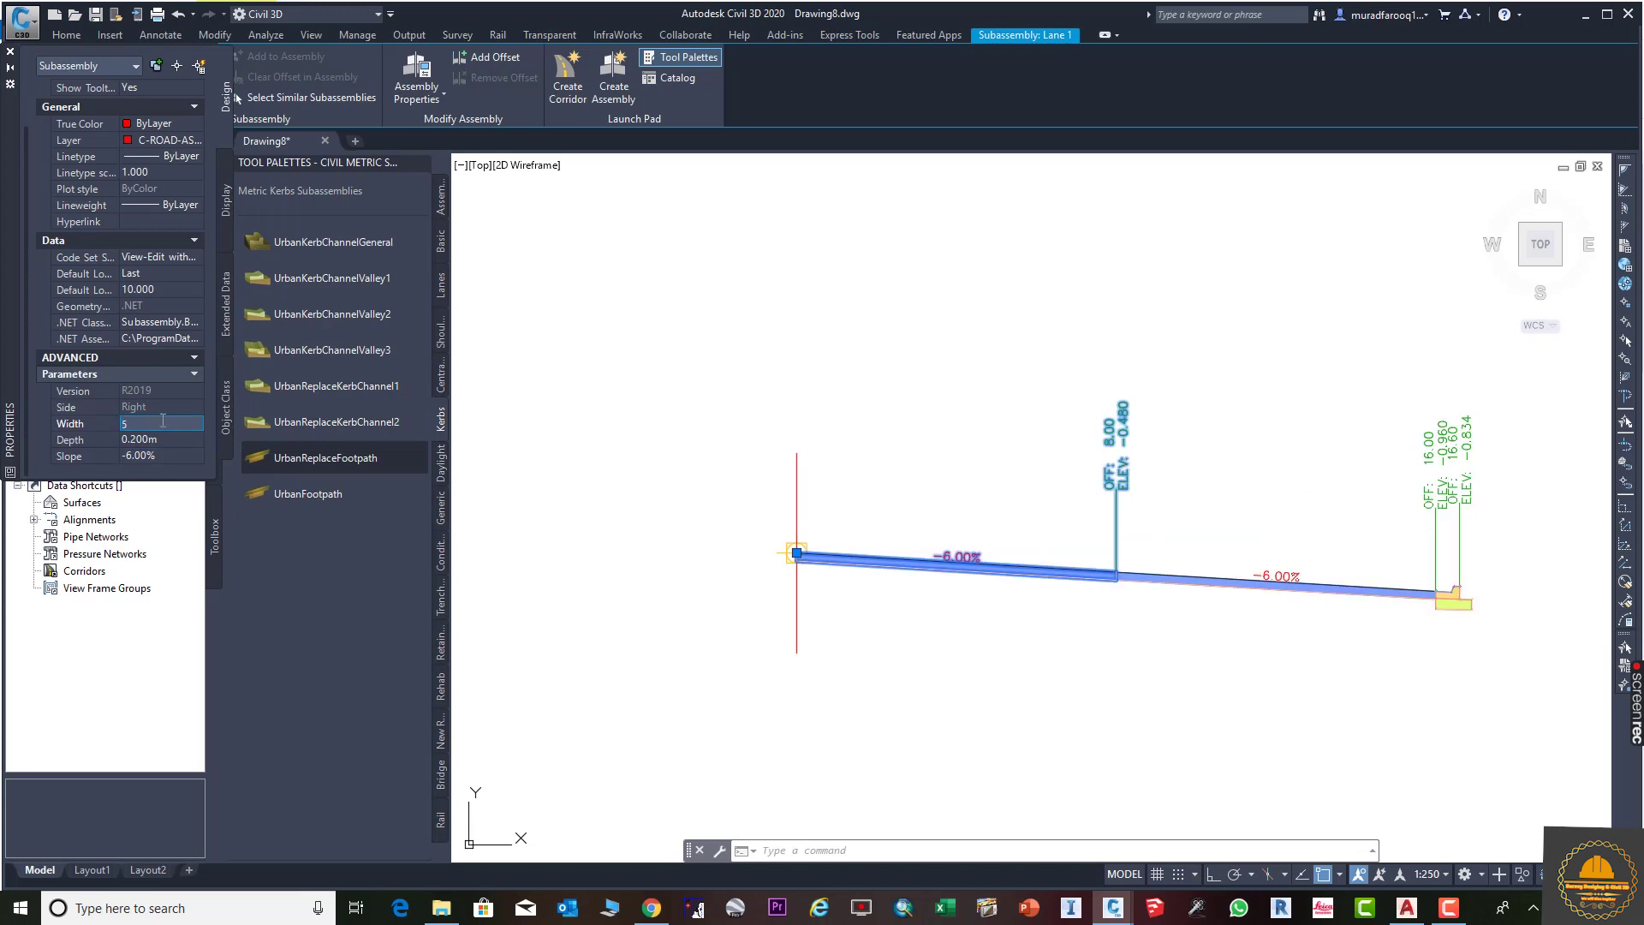
key("Return")
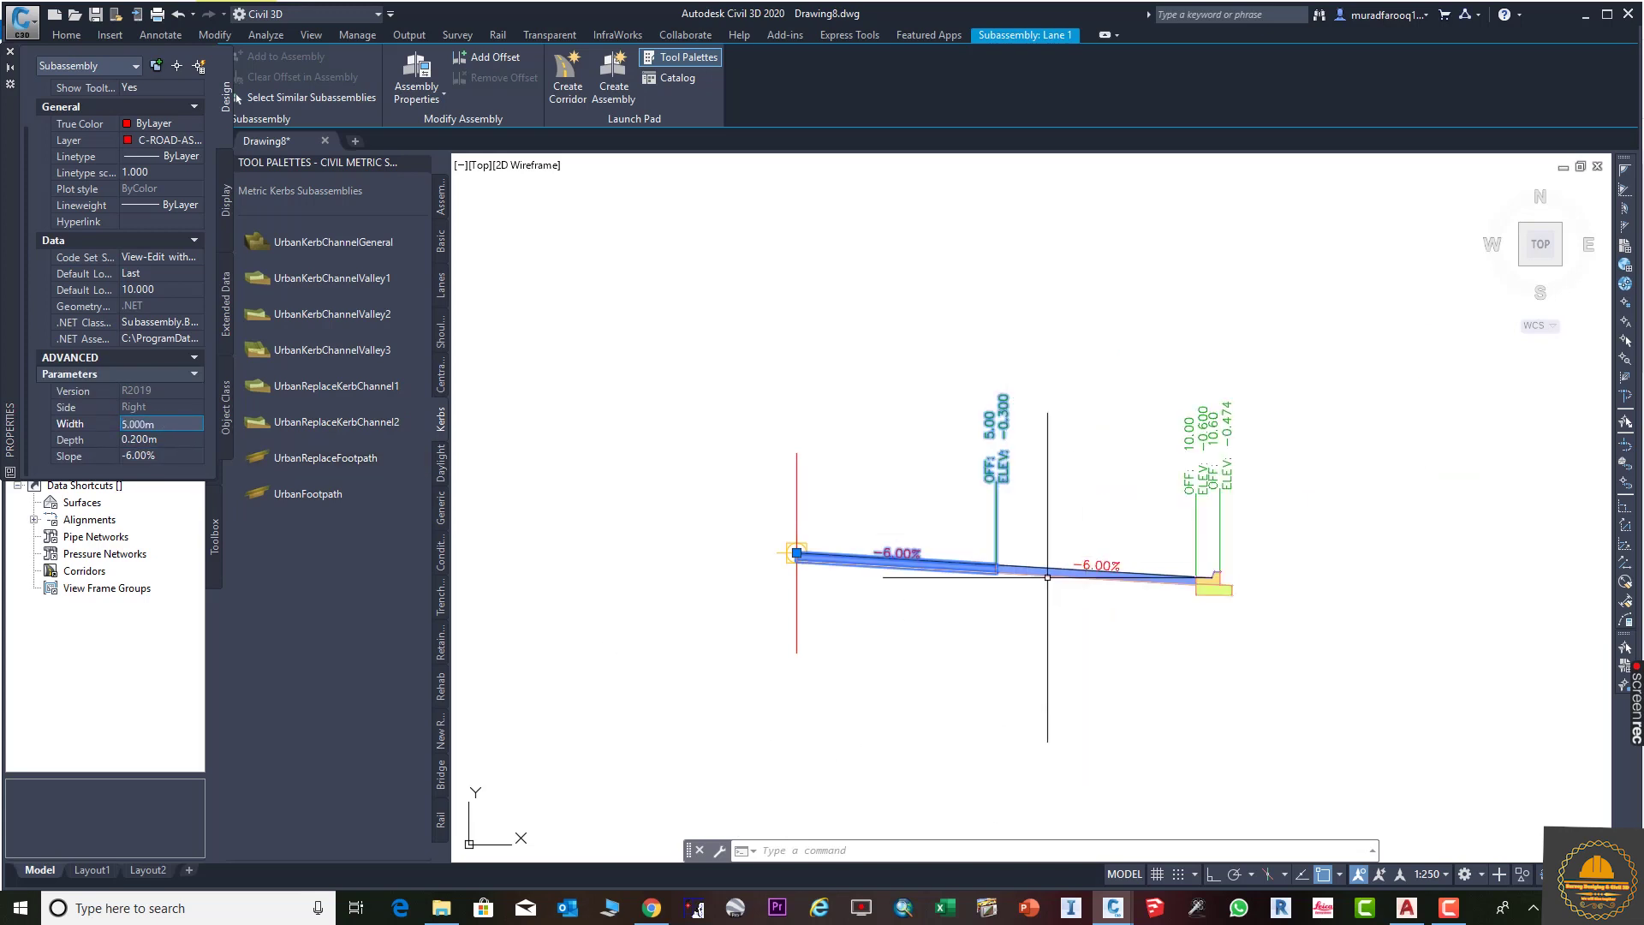
scroll(1001, 611, "up", 2)
key("Escape")
Change Lane 1's depth from 0.200 to 0.30 m, placing the kerb at offset 10.60.
middle_click_drag(1289, 633, 1358, 616)
mouse_move(1007, 559)
middle_mouse_down()
mouse_move(1171, 558)
mouse_move(1093, 537)
middle_mouse_up()
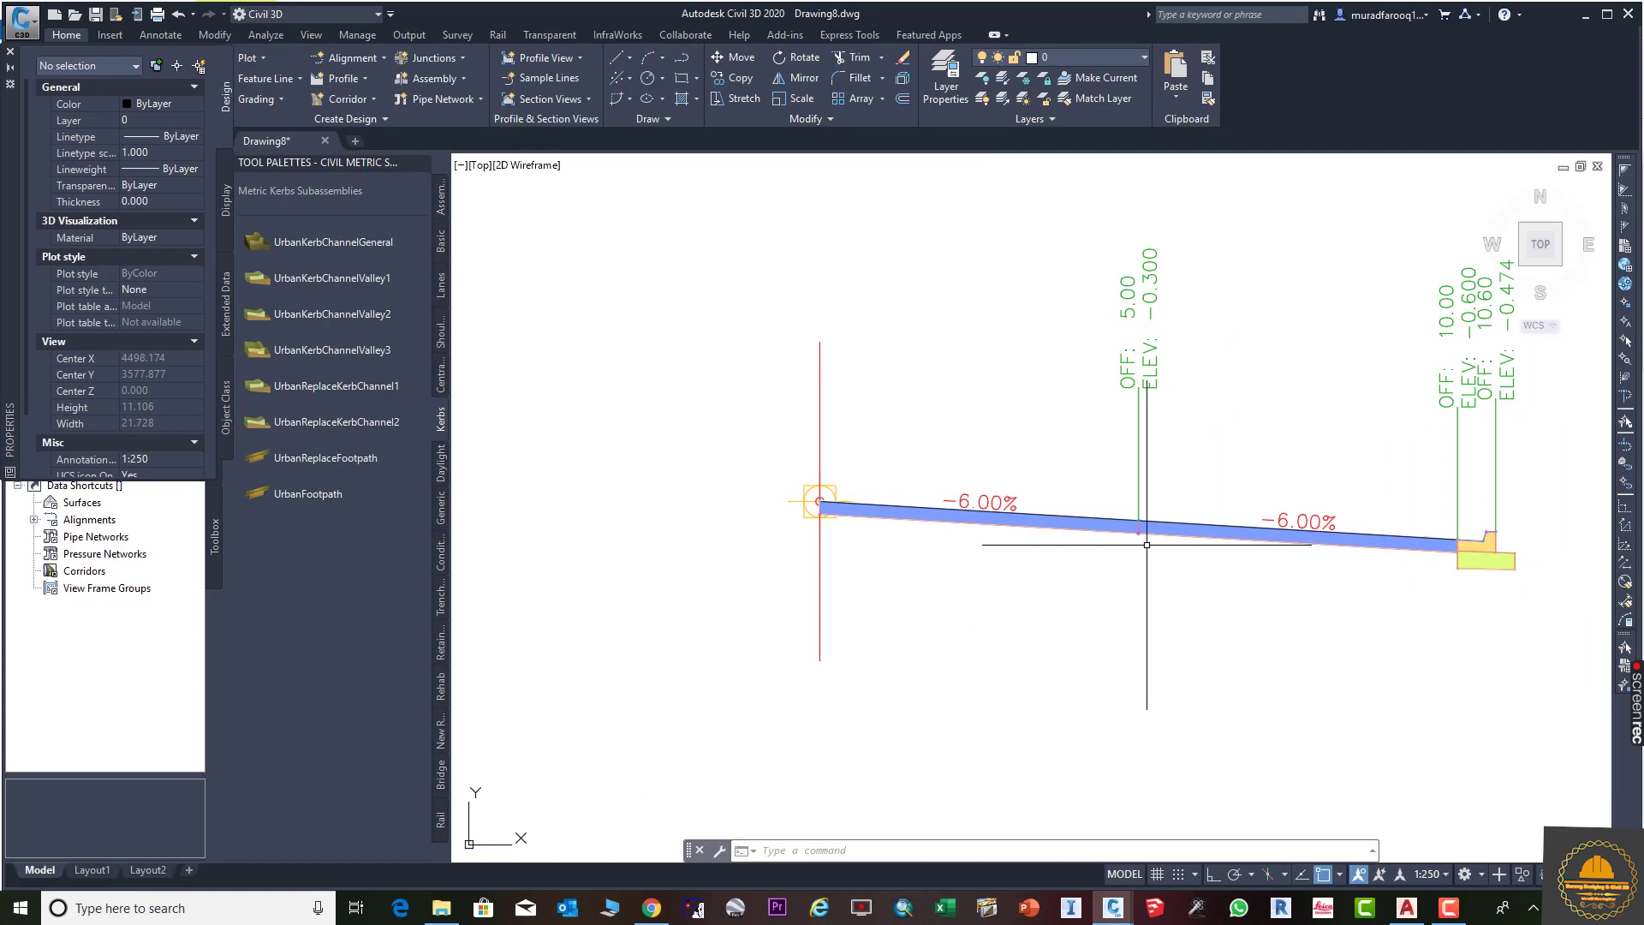
left_click(1082, 518)
scroll(136, 418, "down", 2)
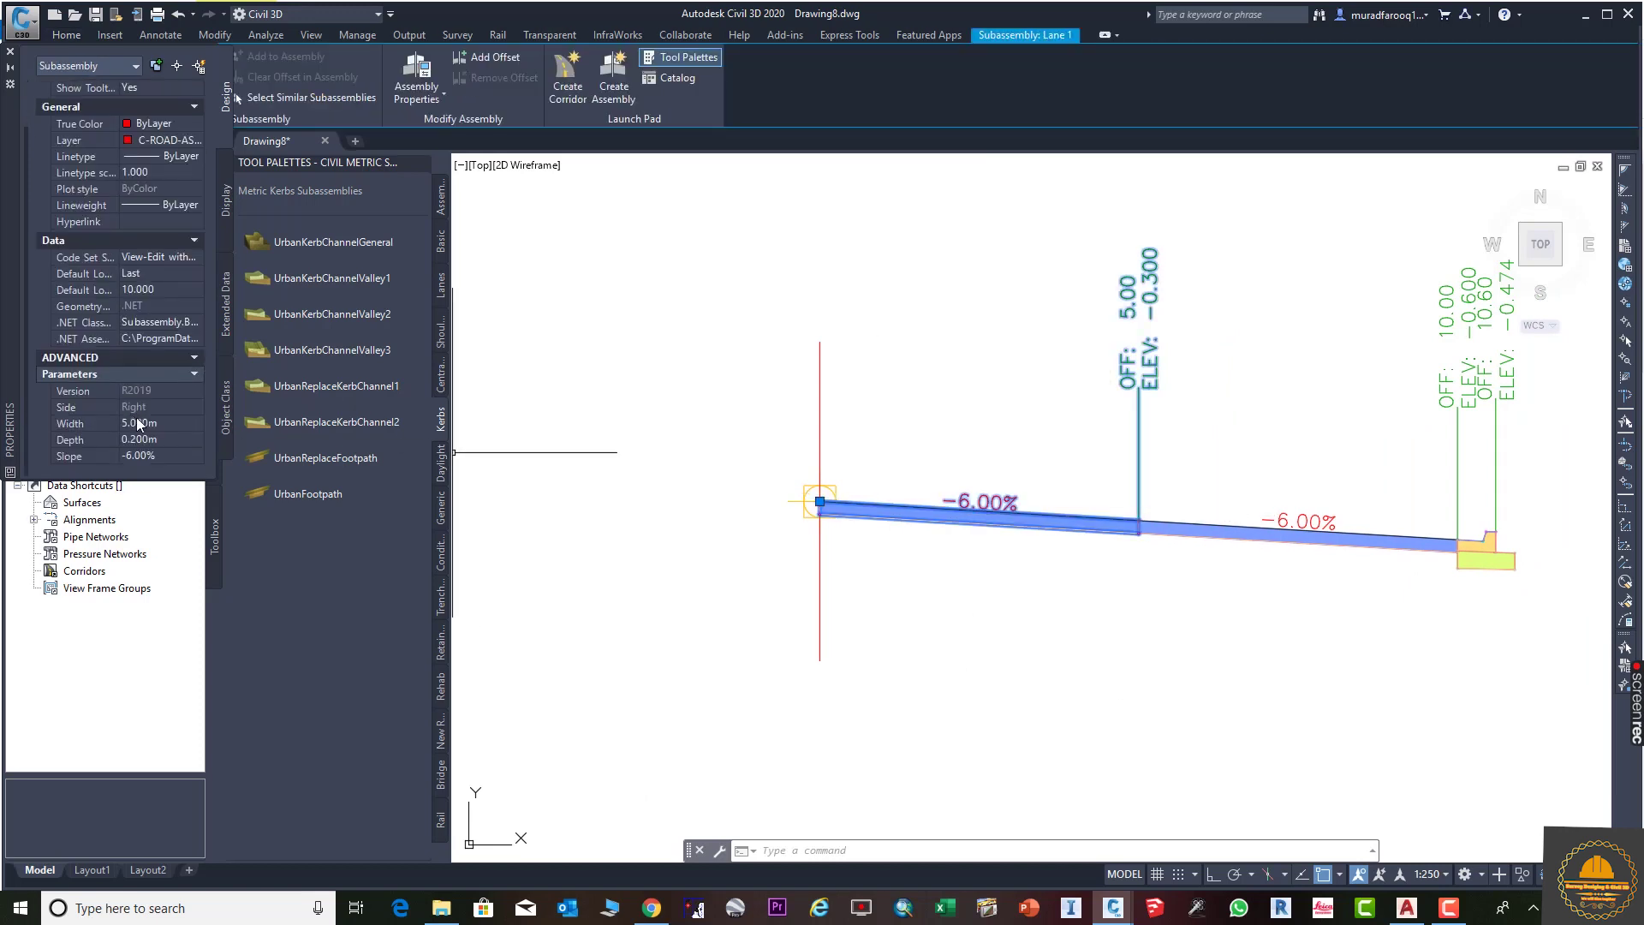
left_click(170, 440)
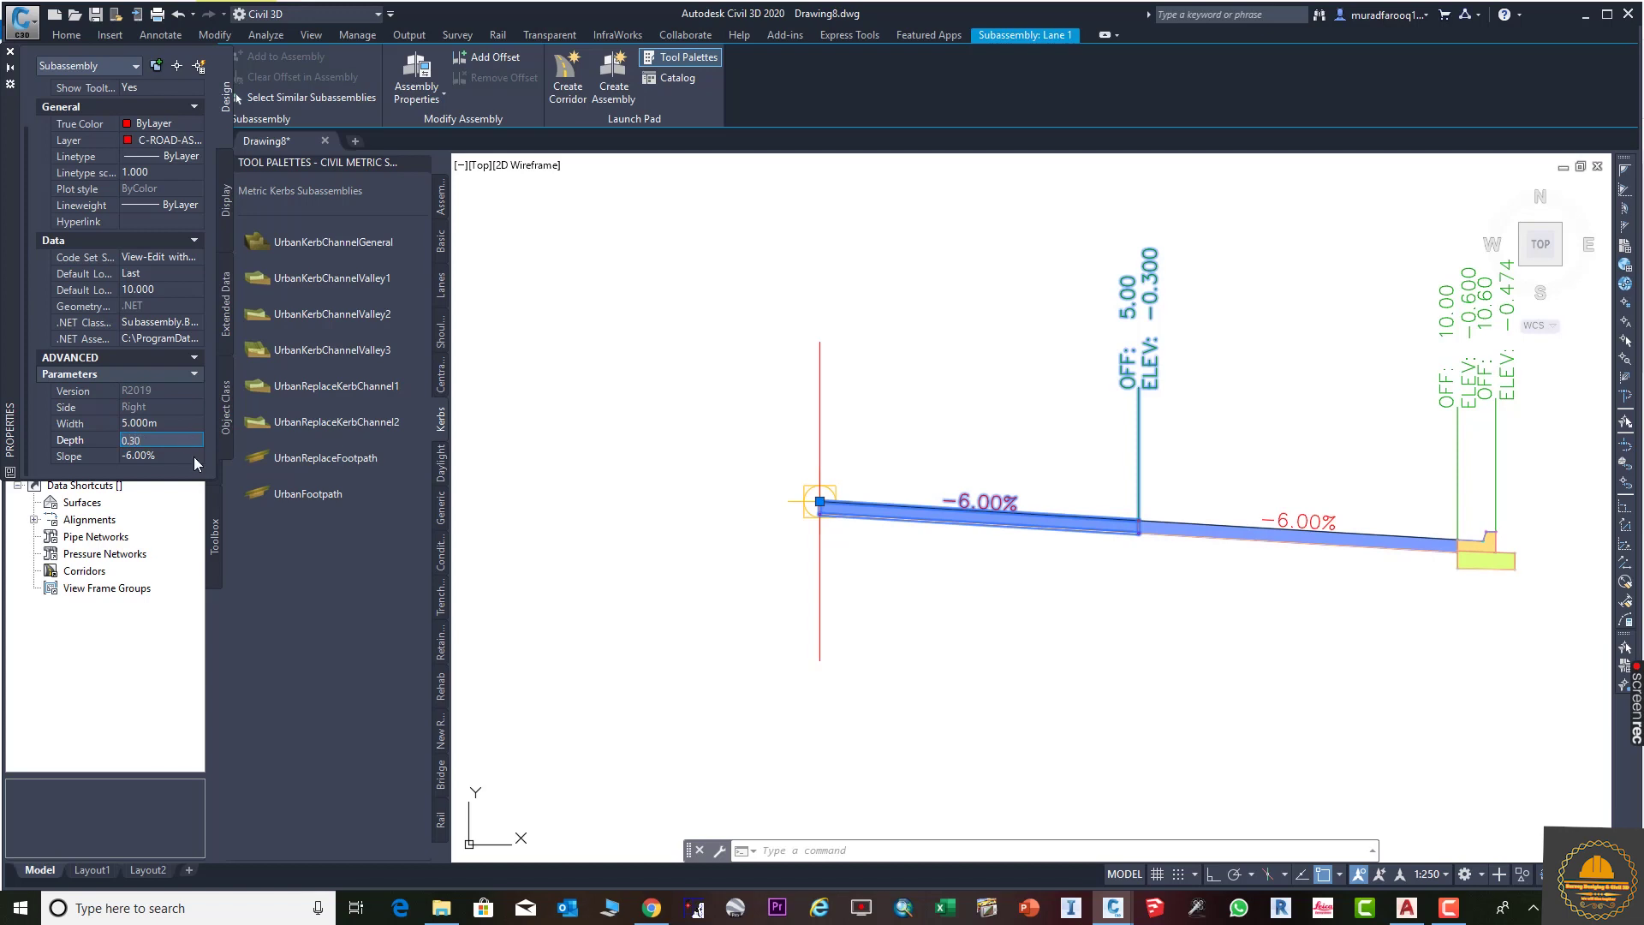
type("0.30")
key("Return")
key("Escape")
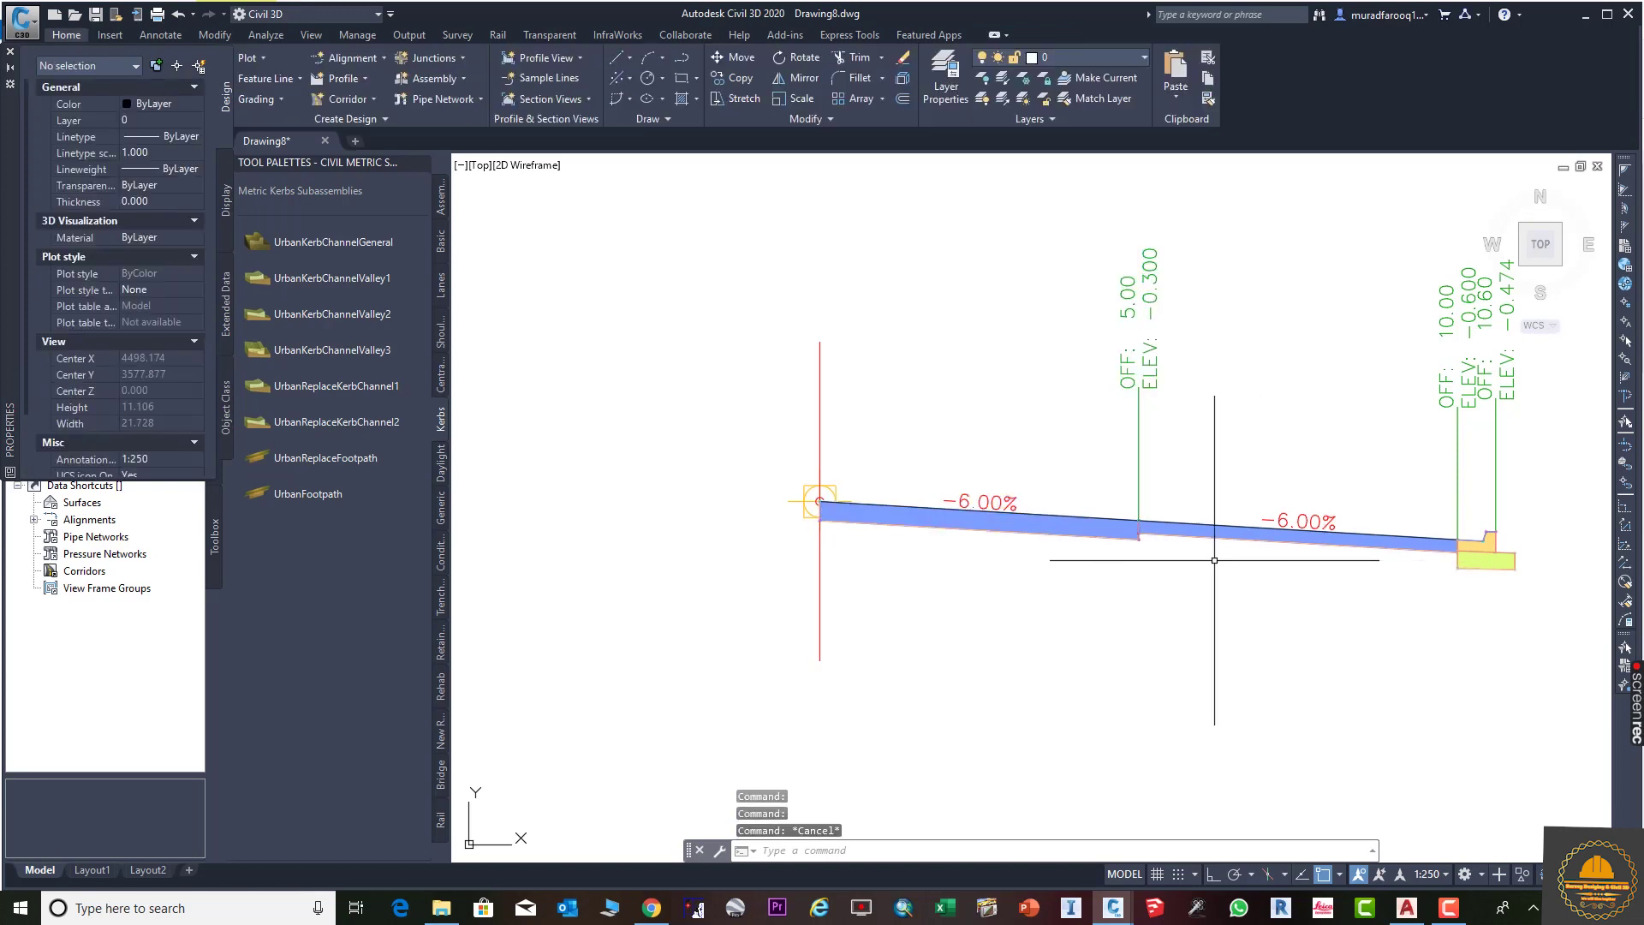
scroll(1113, 540, "up", 4)
middle_click_drag(1266, 660, 1199, 440)
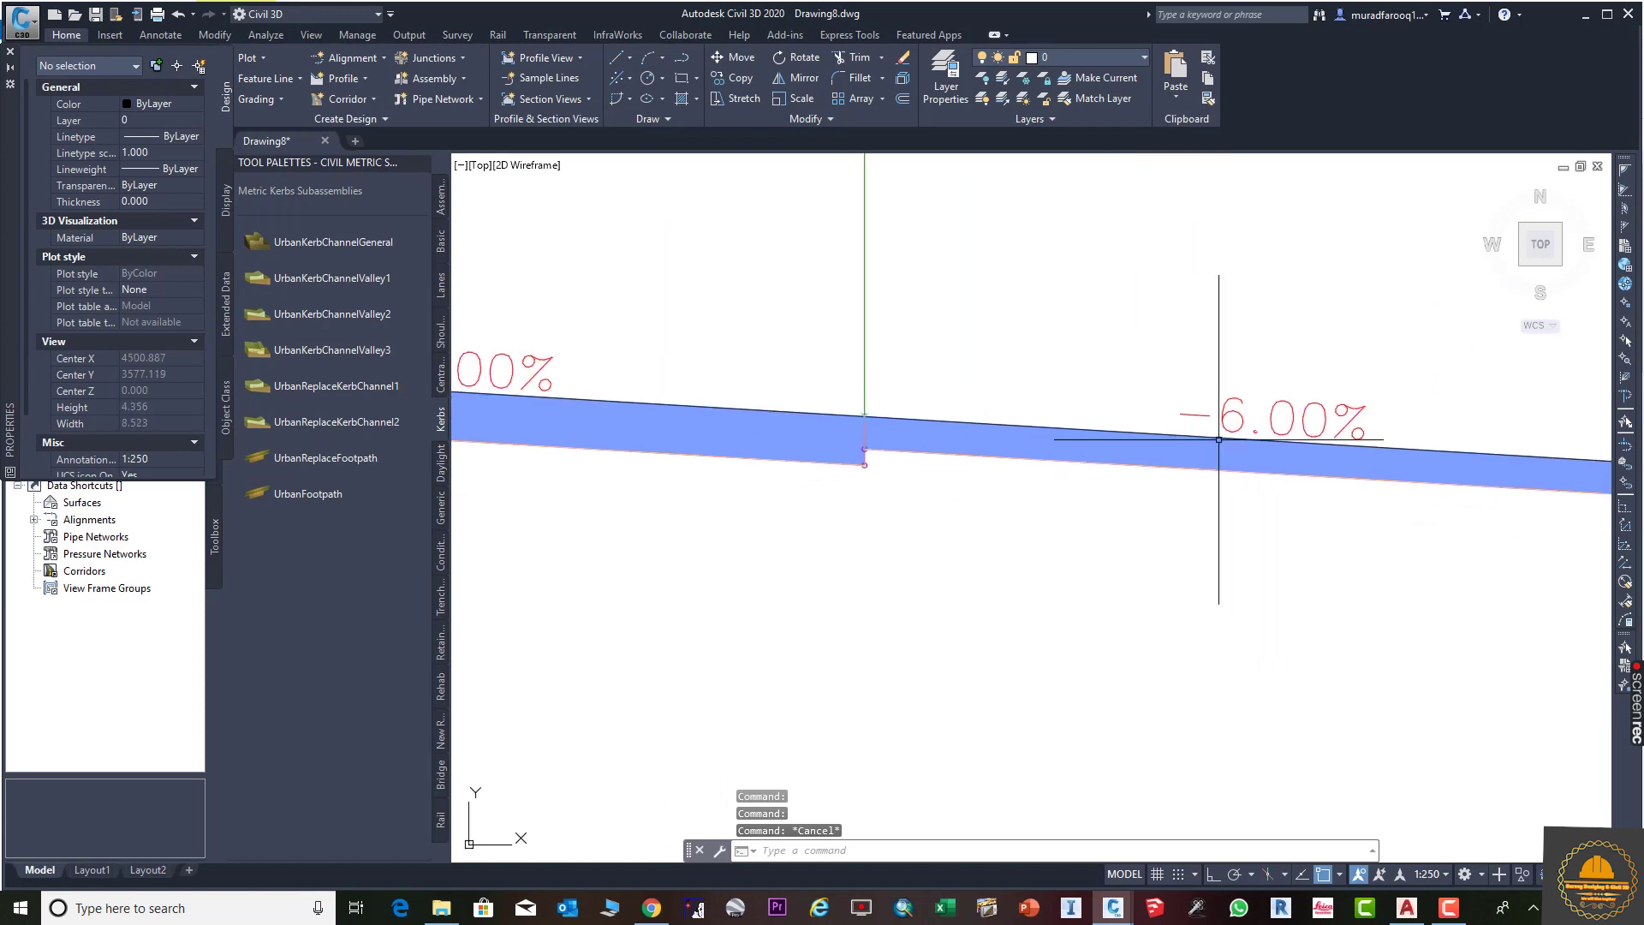
scroll(1162, 554, "down", 4)
Link Lane 2's Depth to Lane 1.Depth in Assembly Properties so both lanes are 0.30 m deep.
left_click(1177, 494)
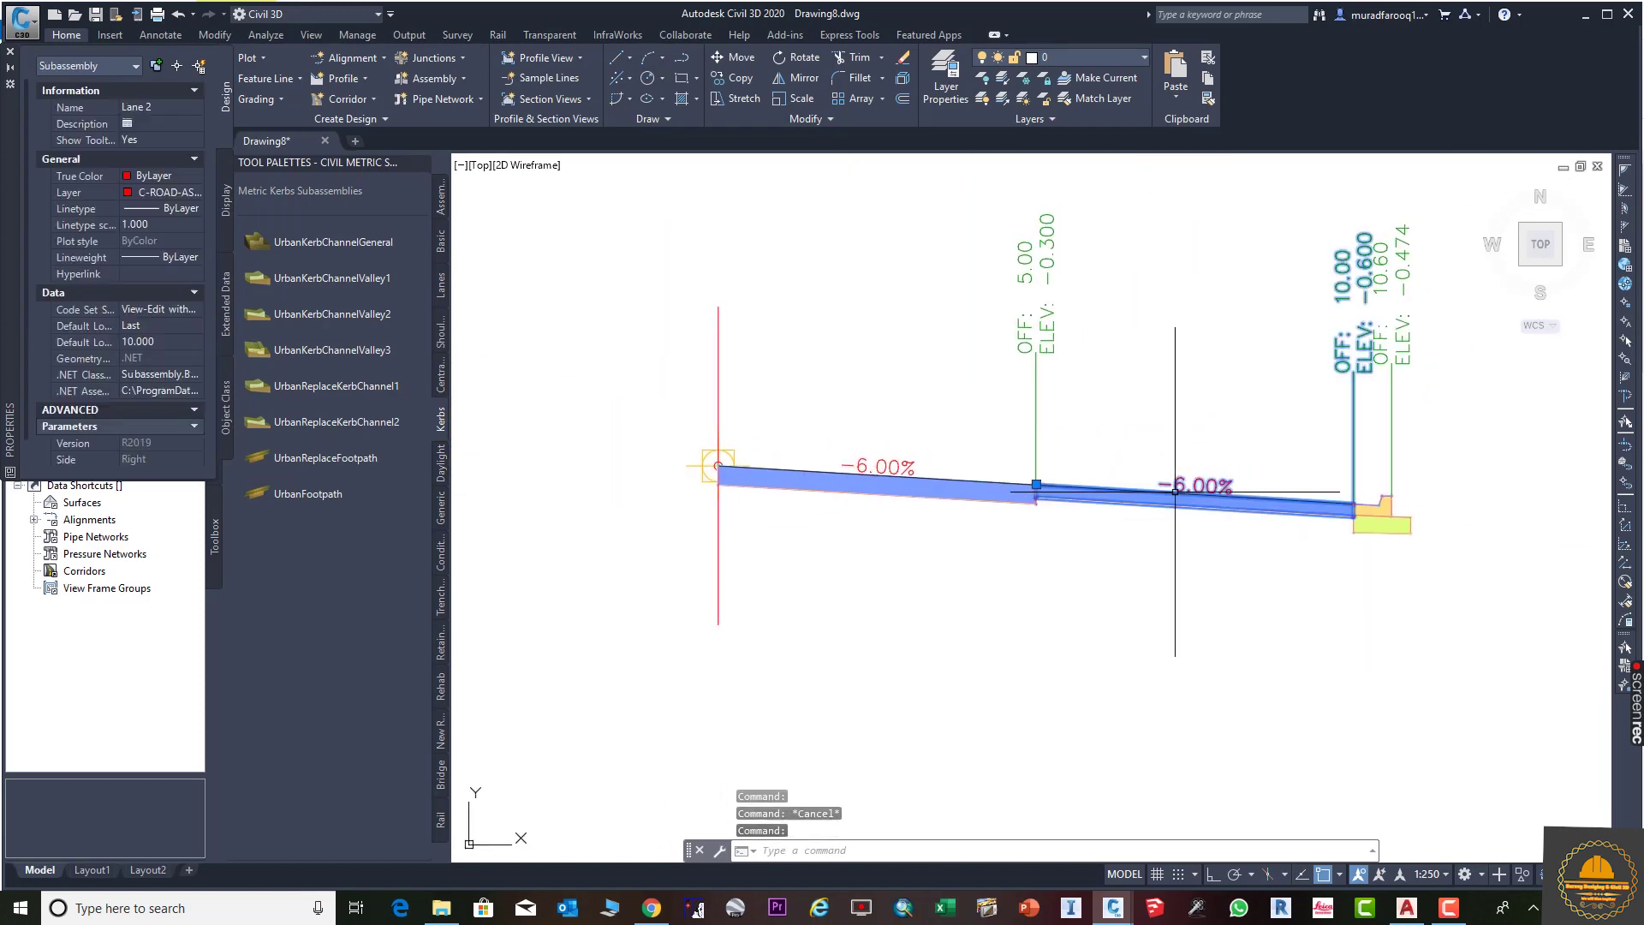
left_click(439, 85)
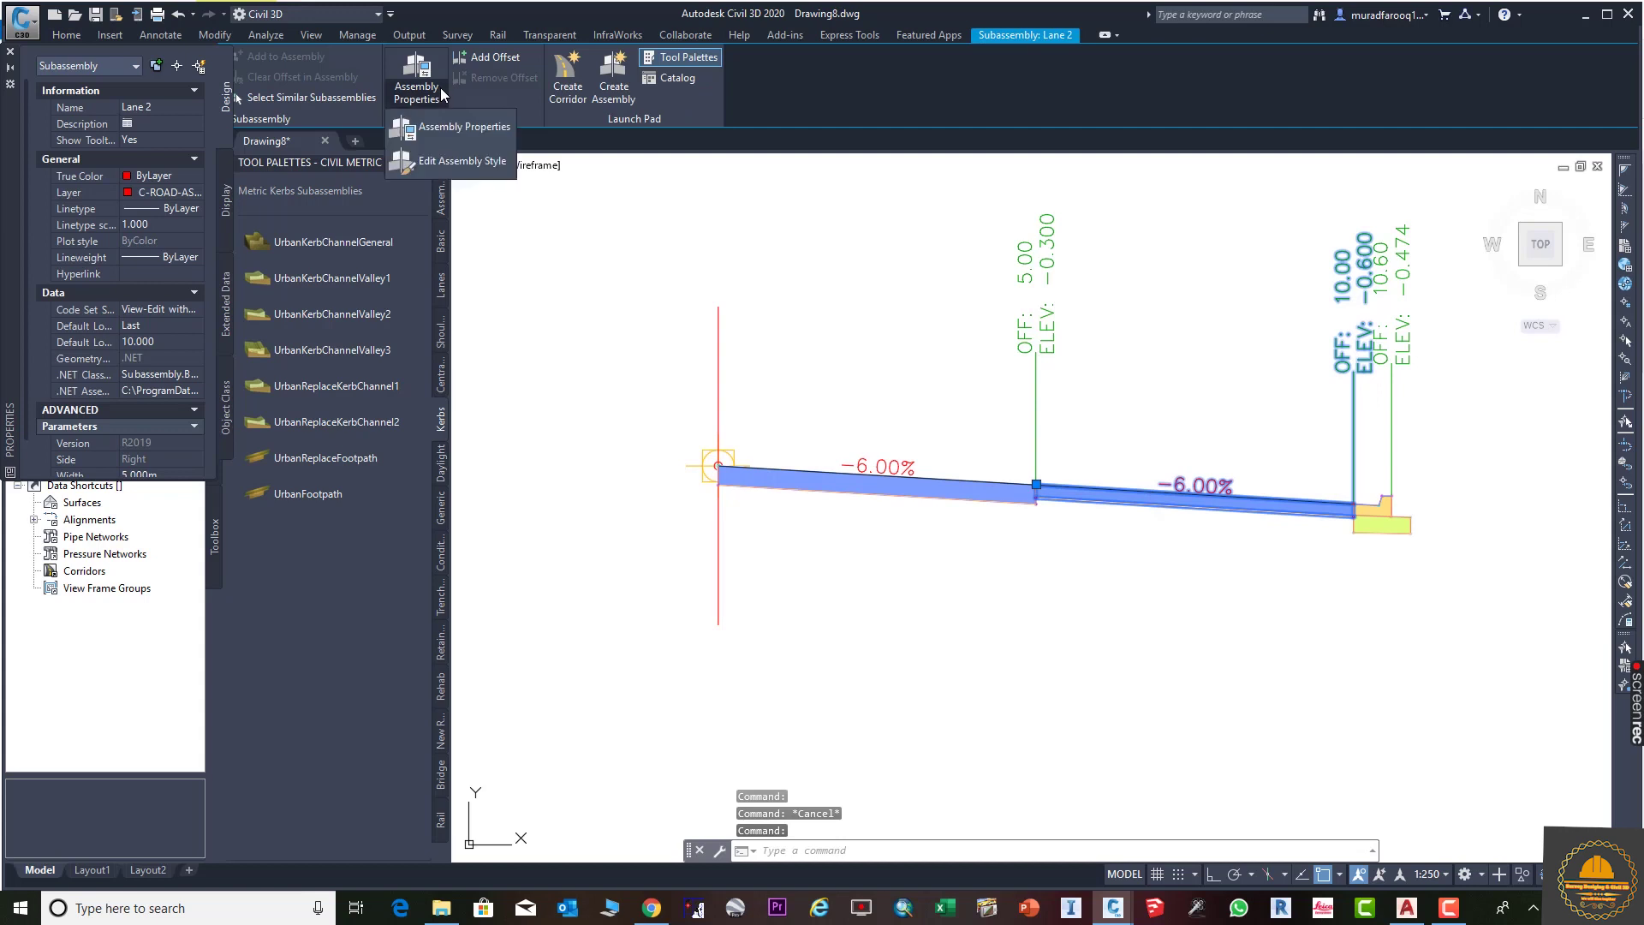
left_click(452, 125)
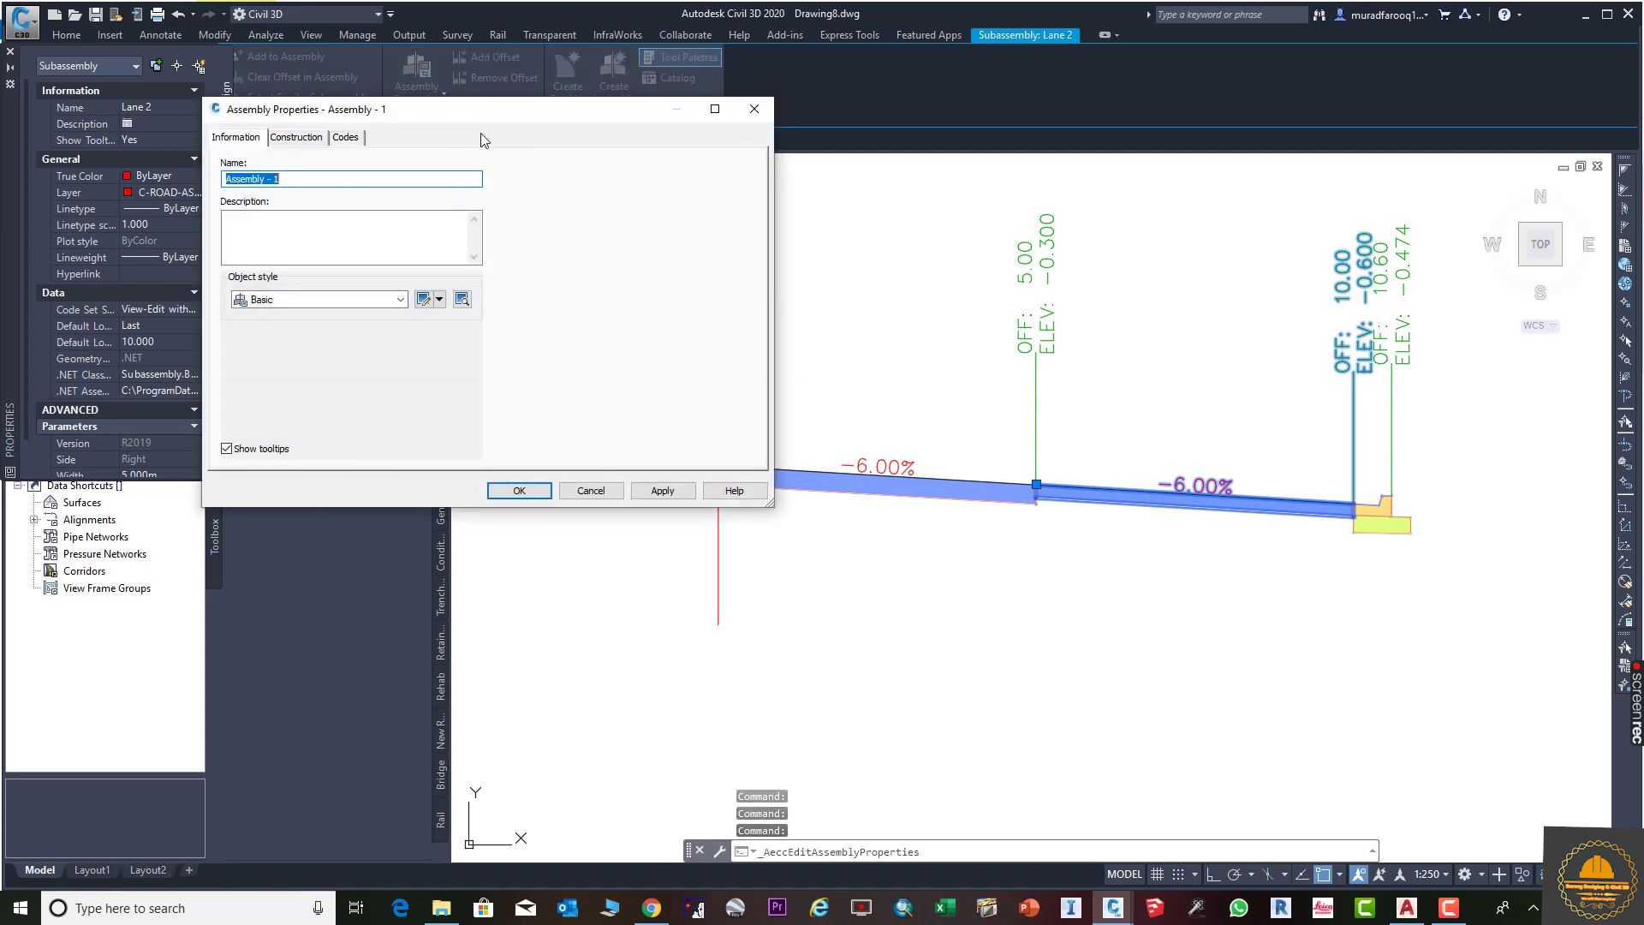
left_click(299, 137)
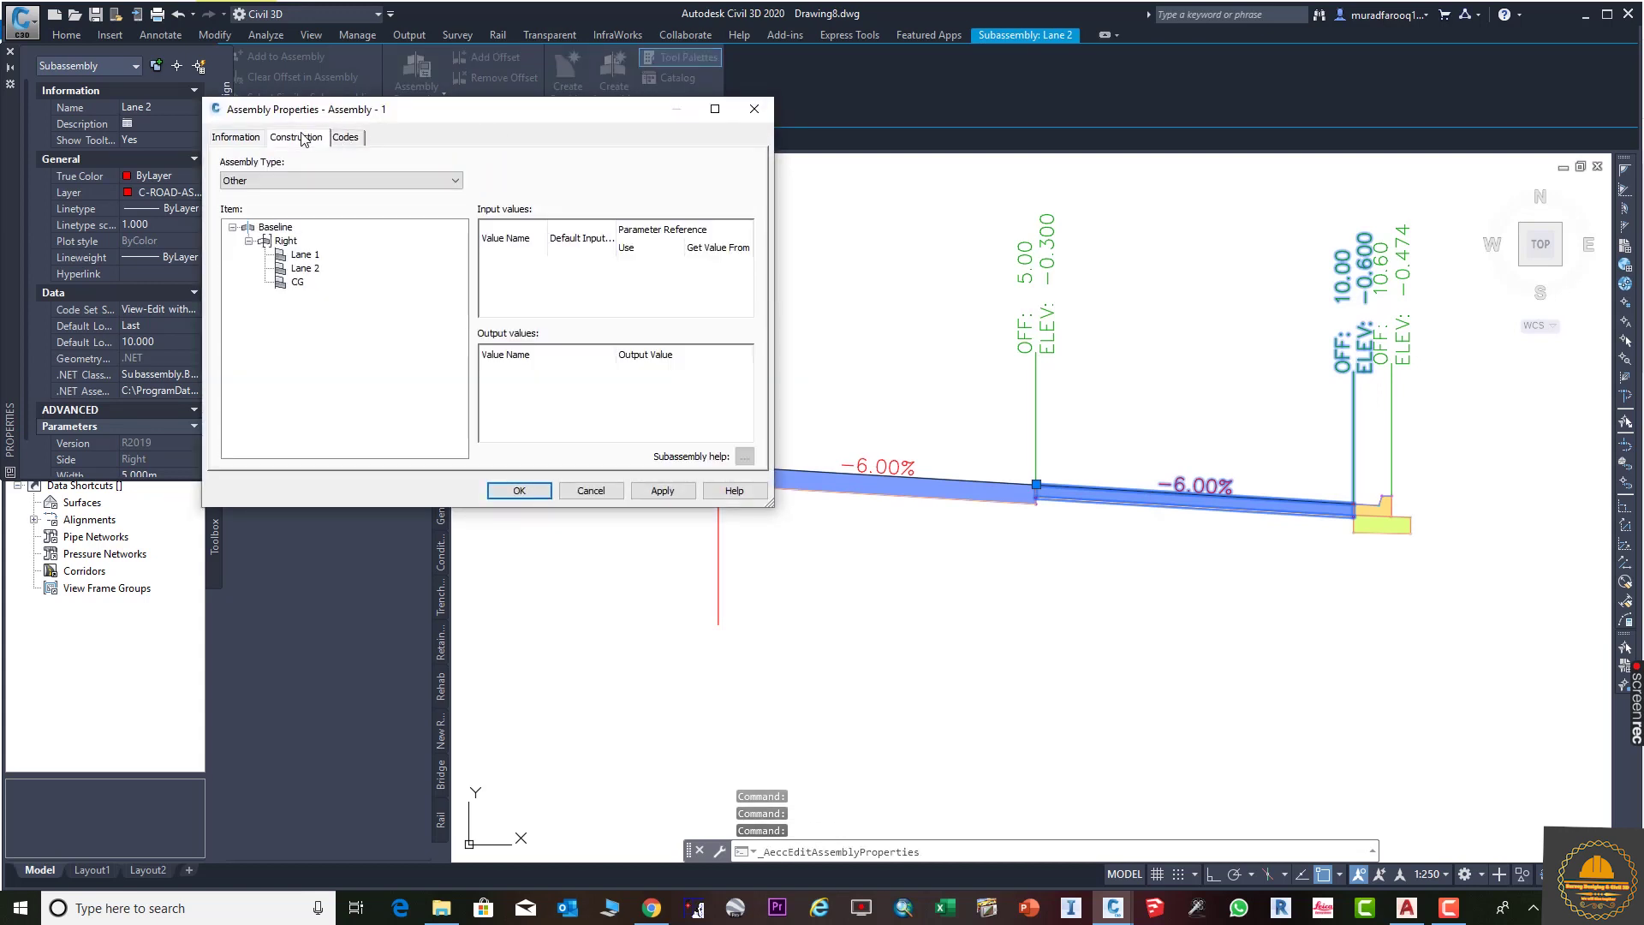
left_click(305, 268)
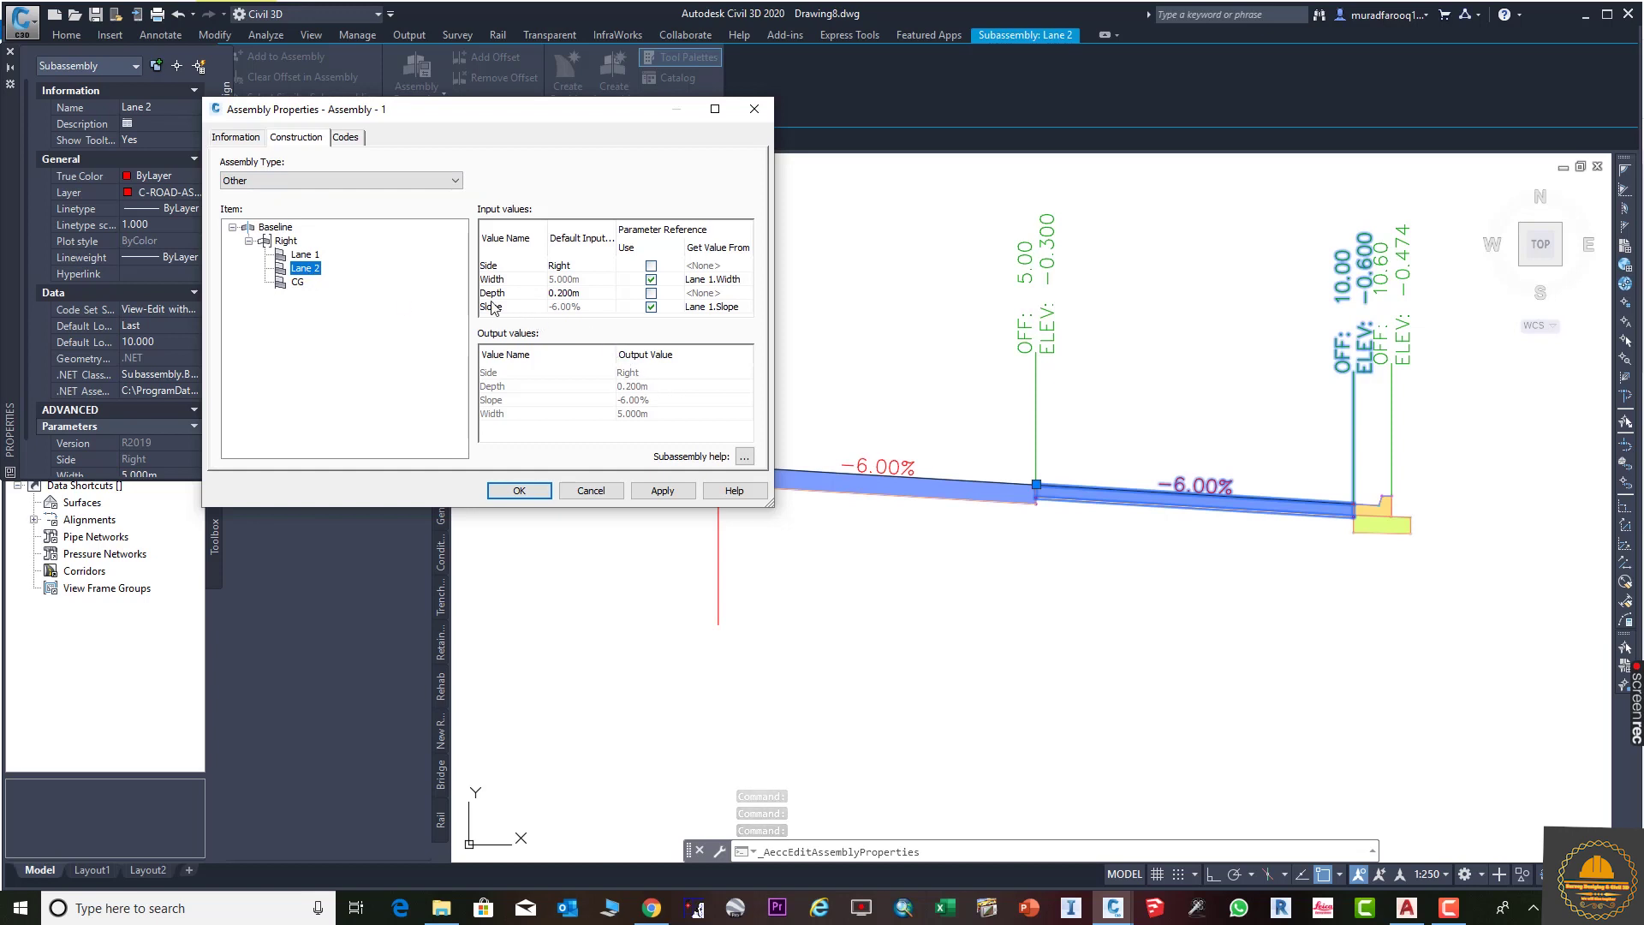
left_click(651, 293)
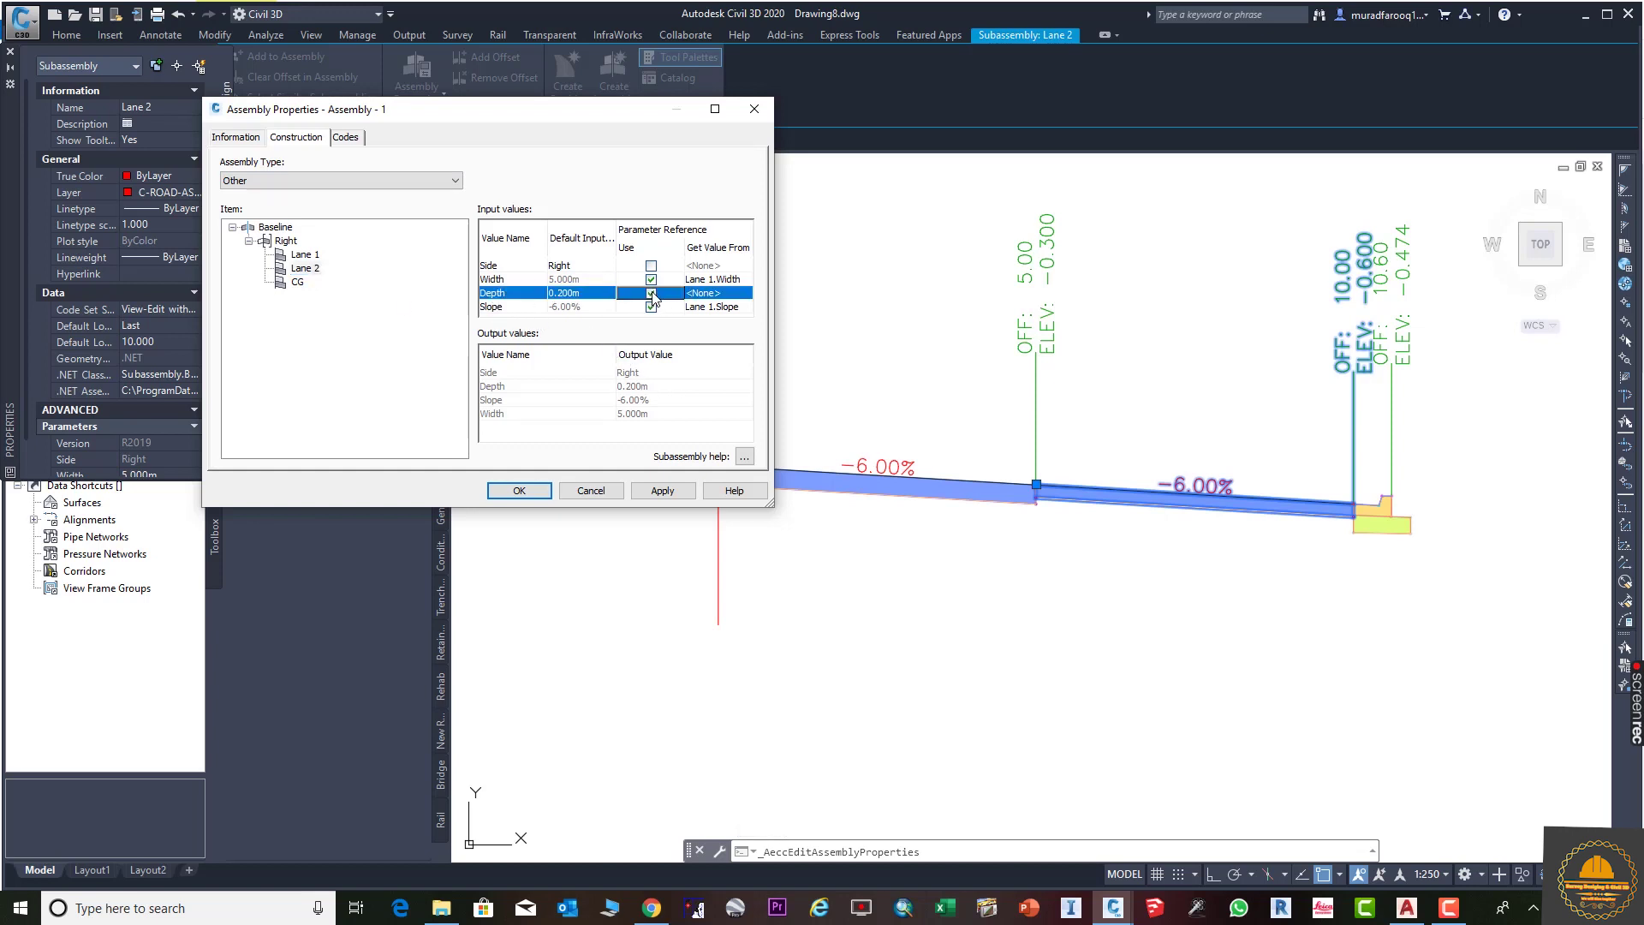
left_click(729, 295)
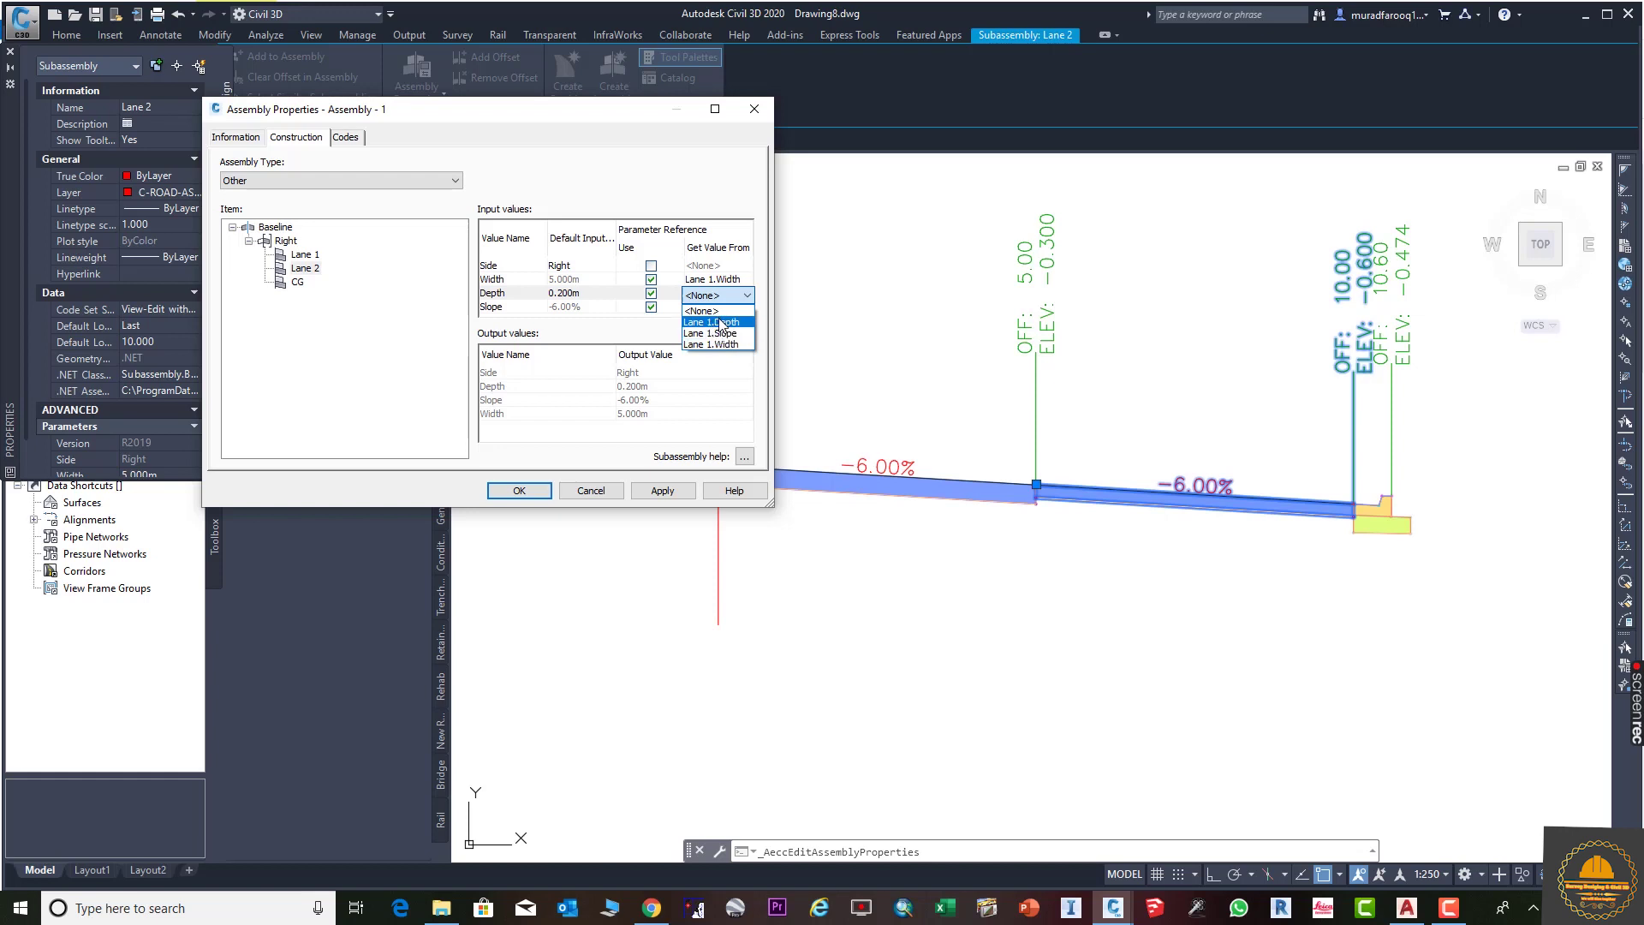
left_click(721, 322)
left_click(661, 490)
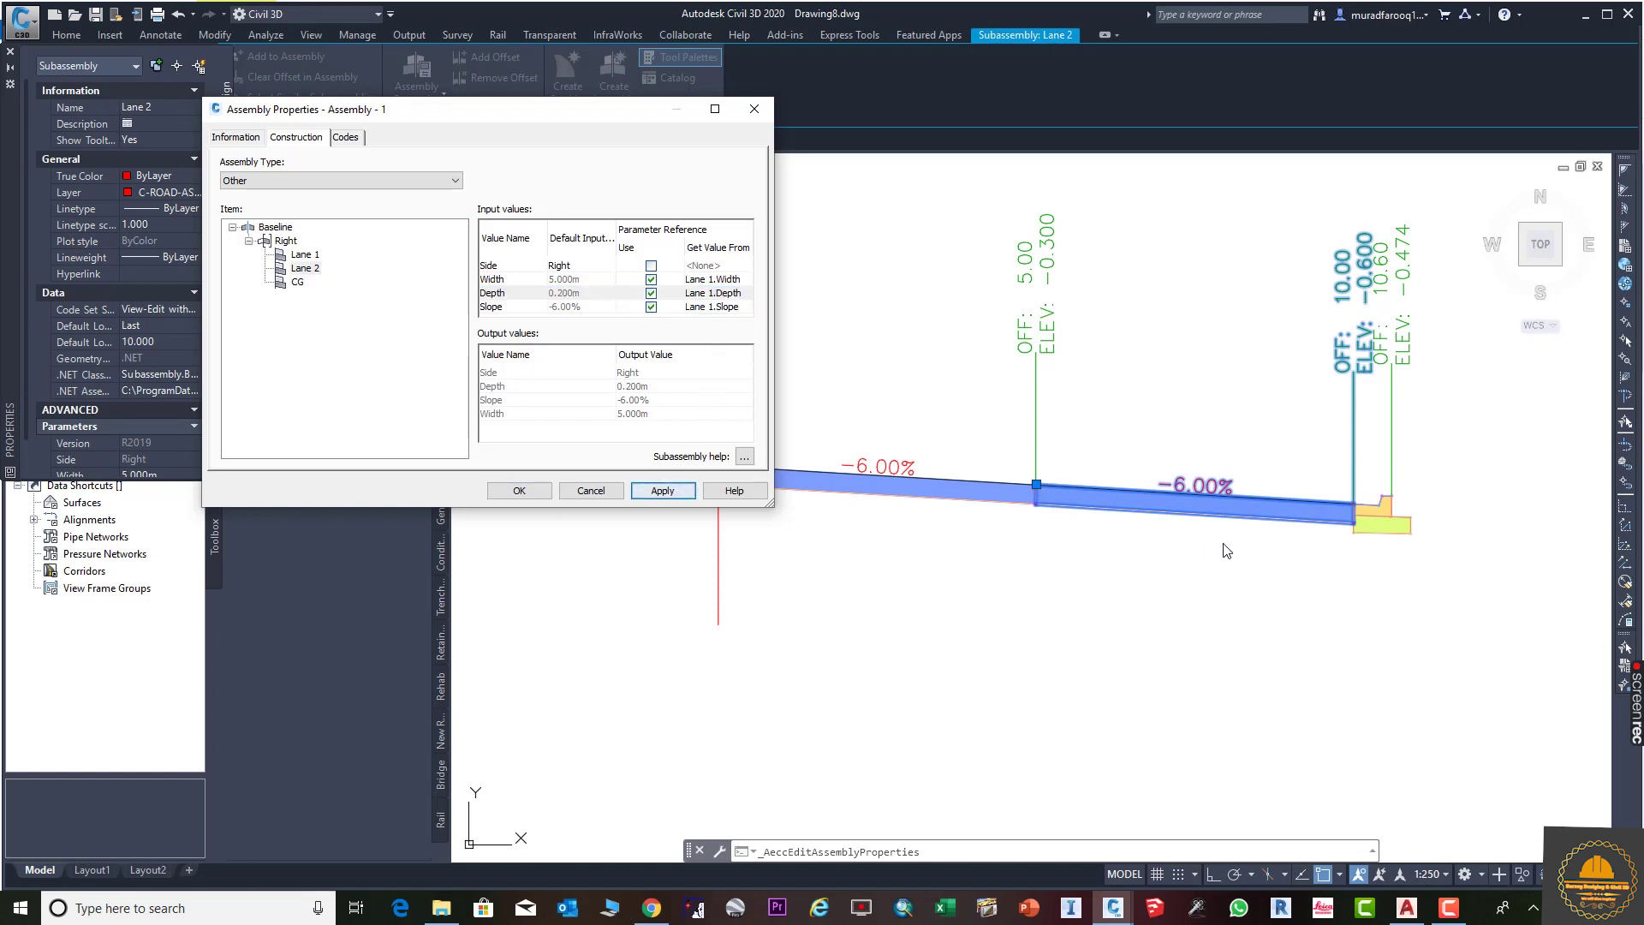
left_click(519, 490)
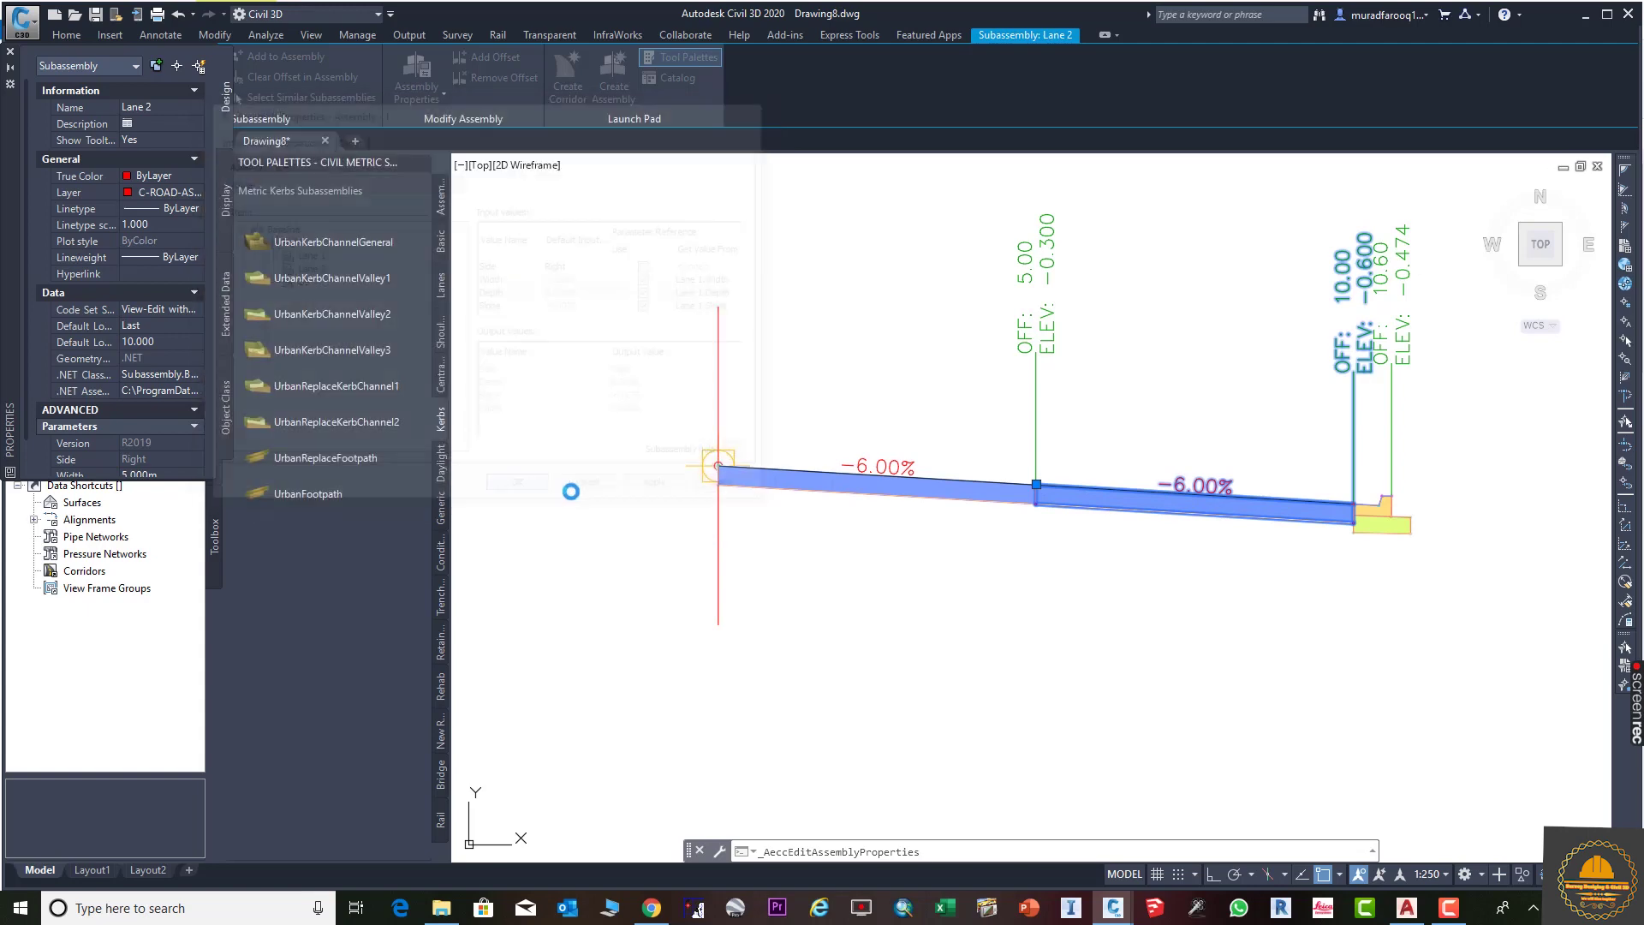
key("Escape")
left_click(989, 483)
scroll(124, 425, "down", 1)
left_click(180, 438)
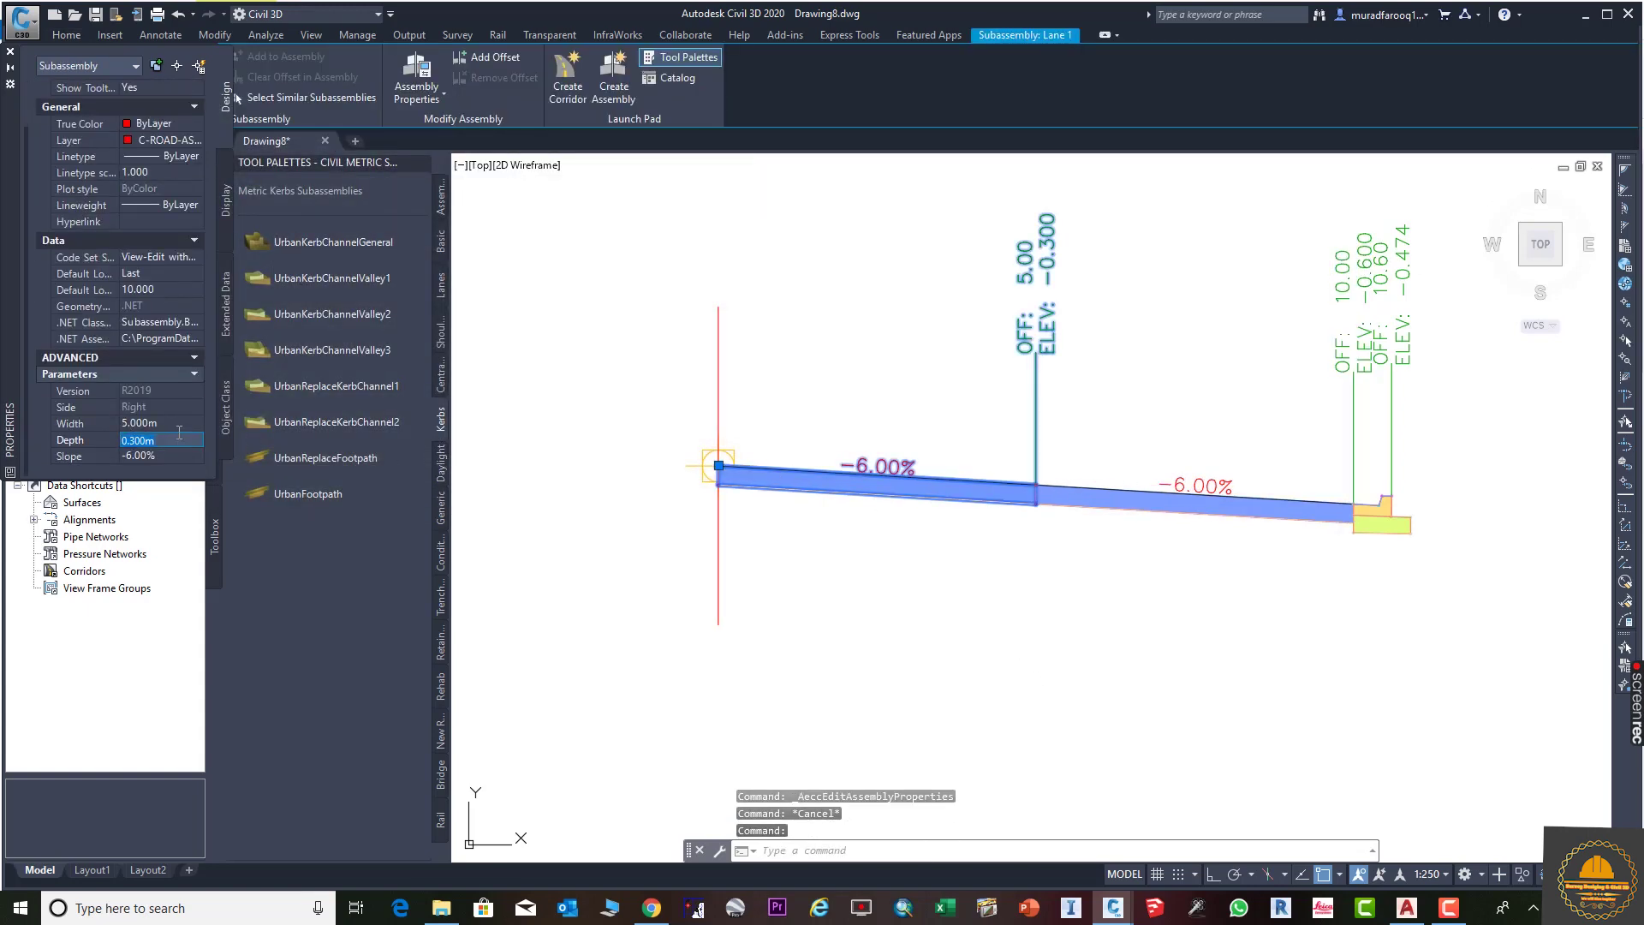
type("50")
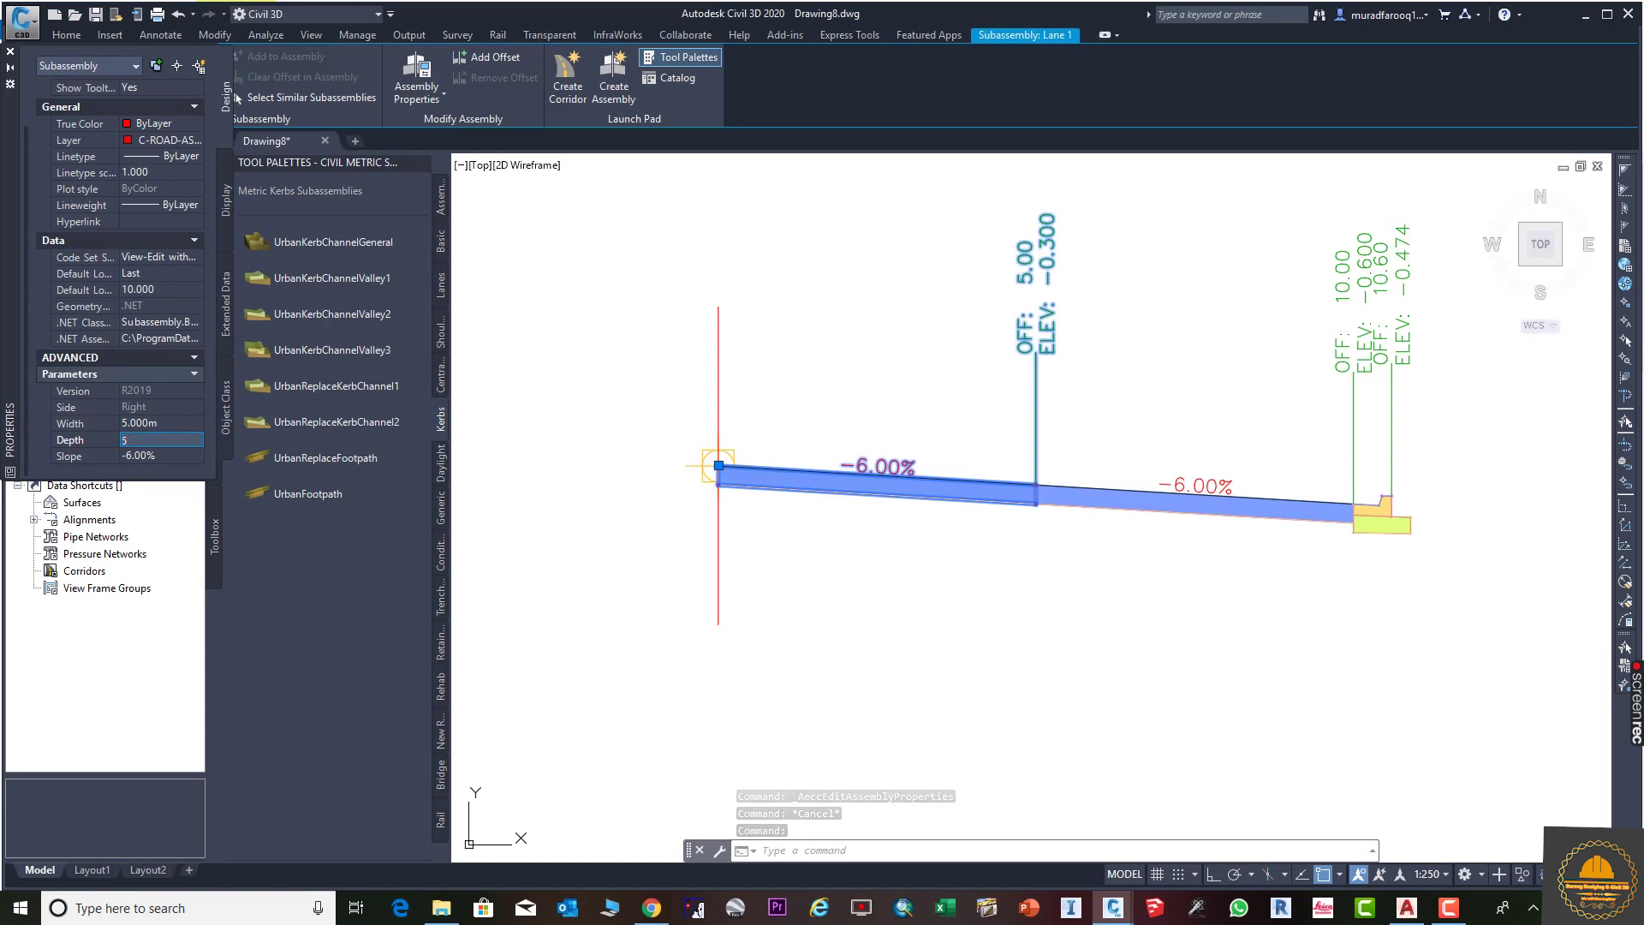
key("Return")
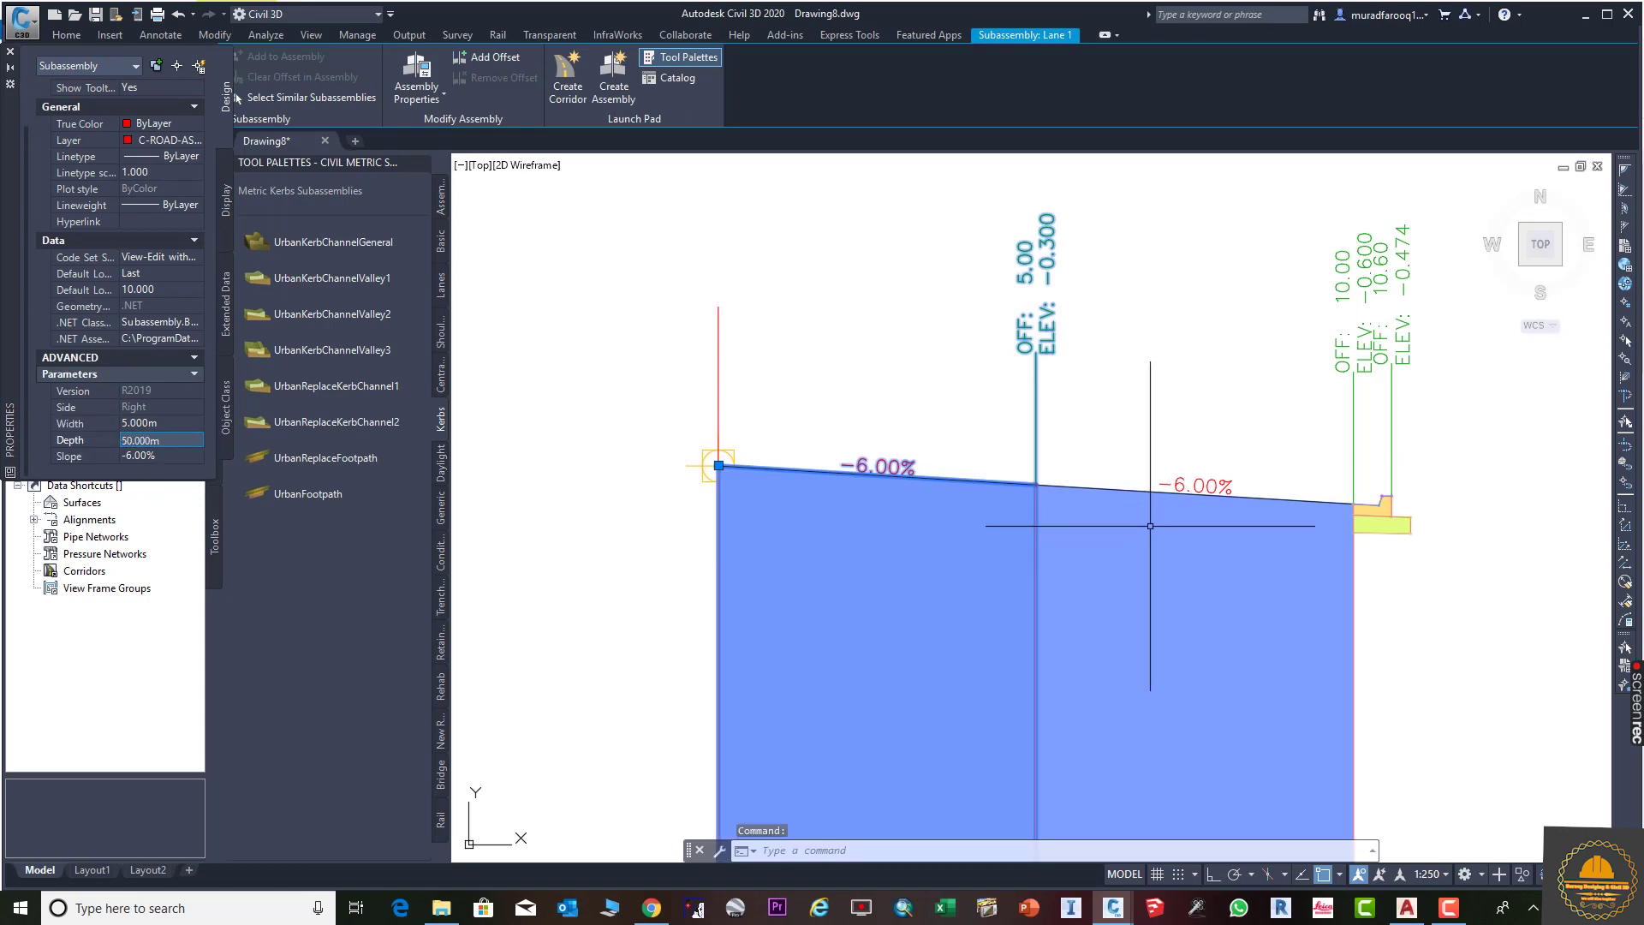
scroll(1118, 528, "down", 2)
middle_click_drag(1118, 528, 1077, 372)
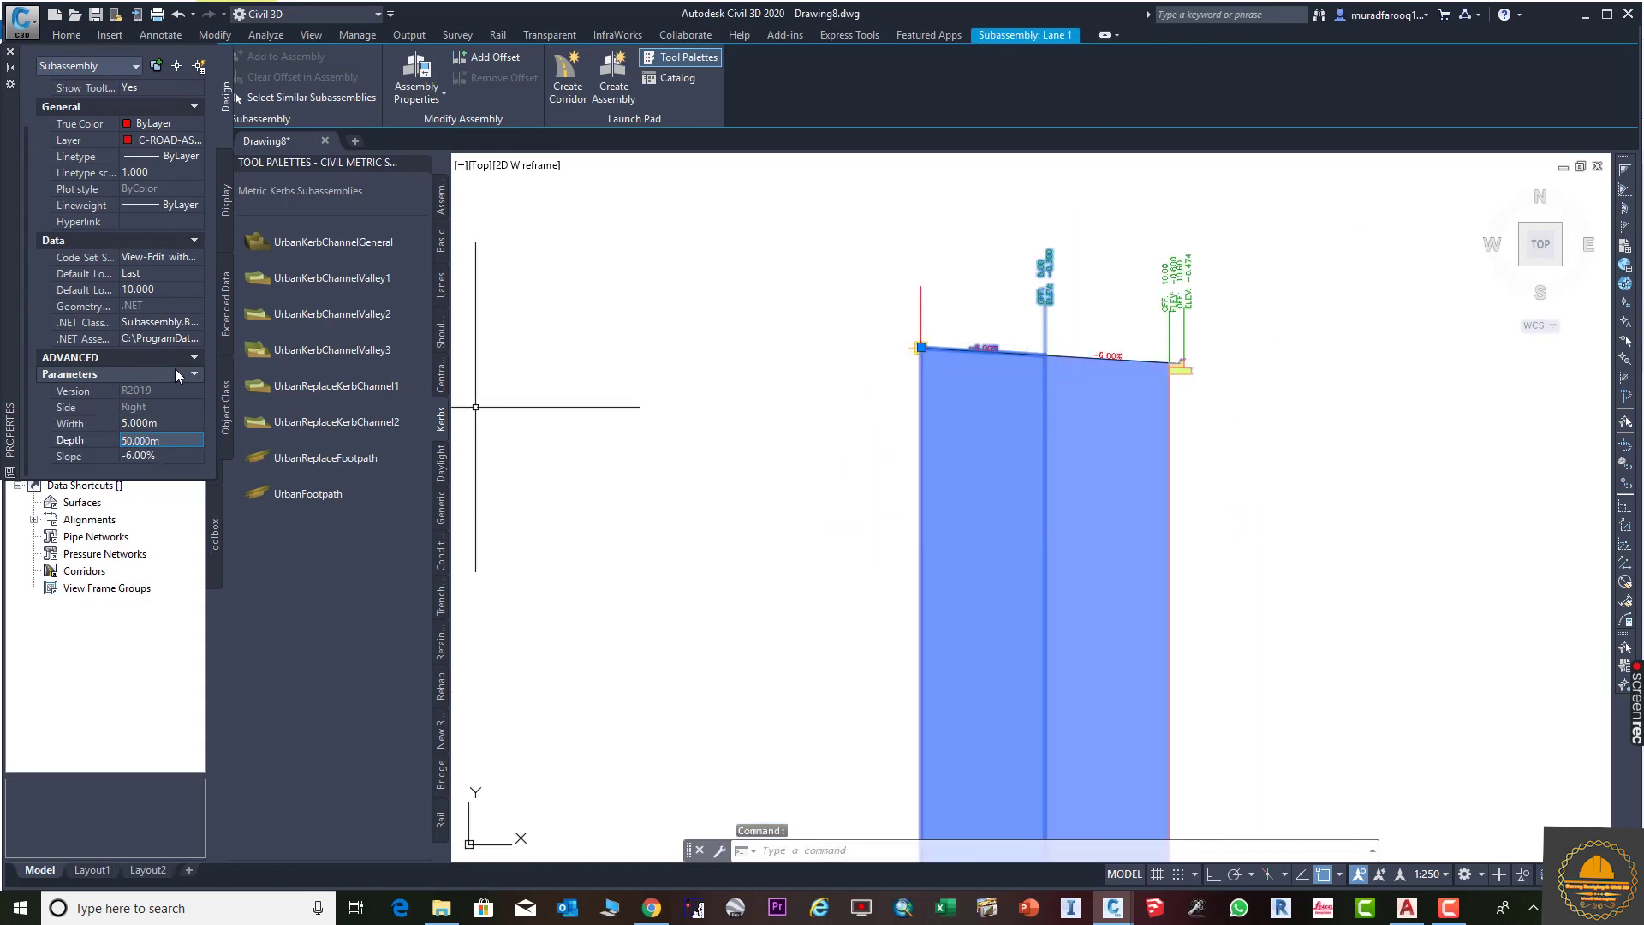
left_click(180, 434)
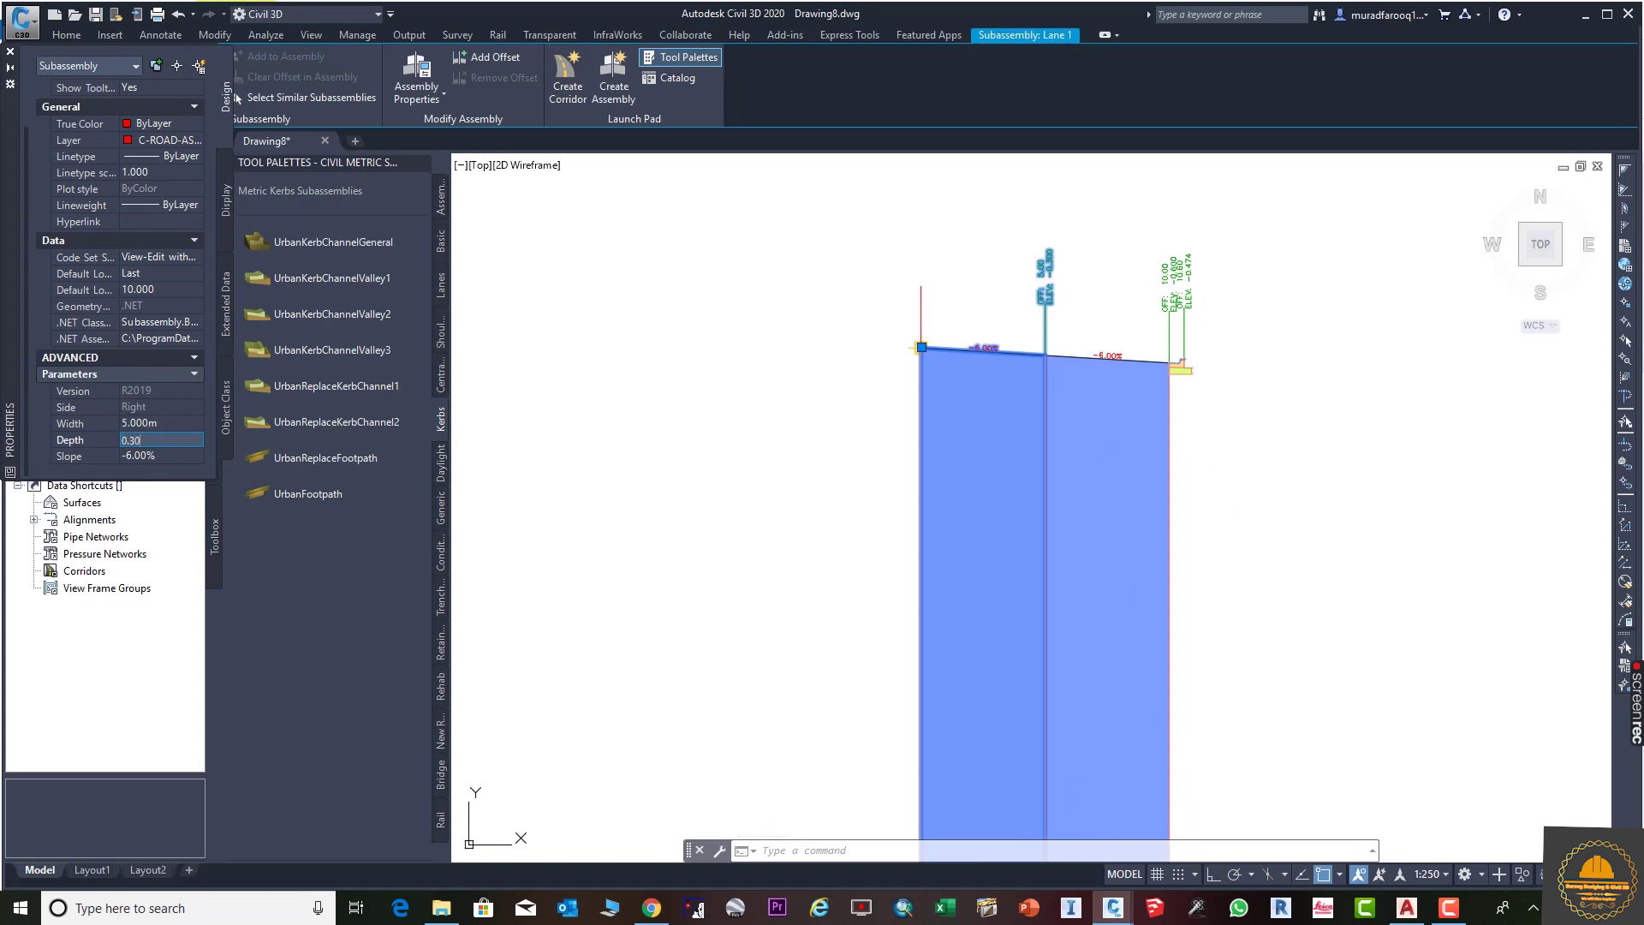
key("Tab")
scroll(865, 402, "up", 4)
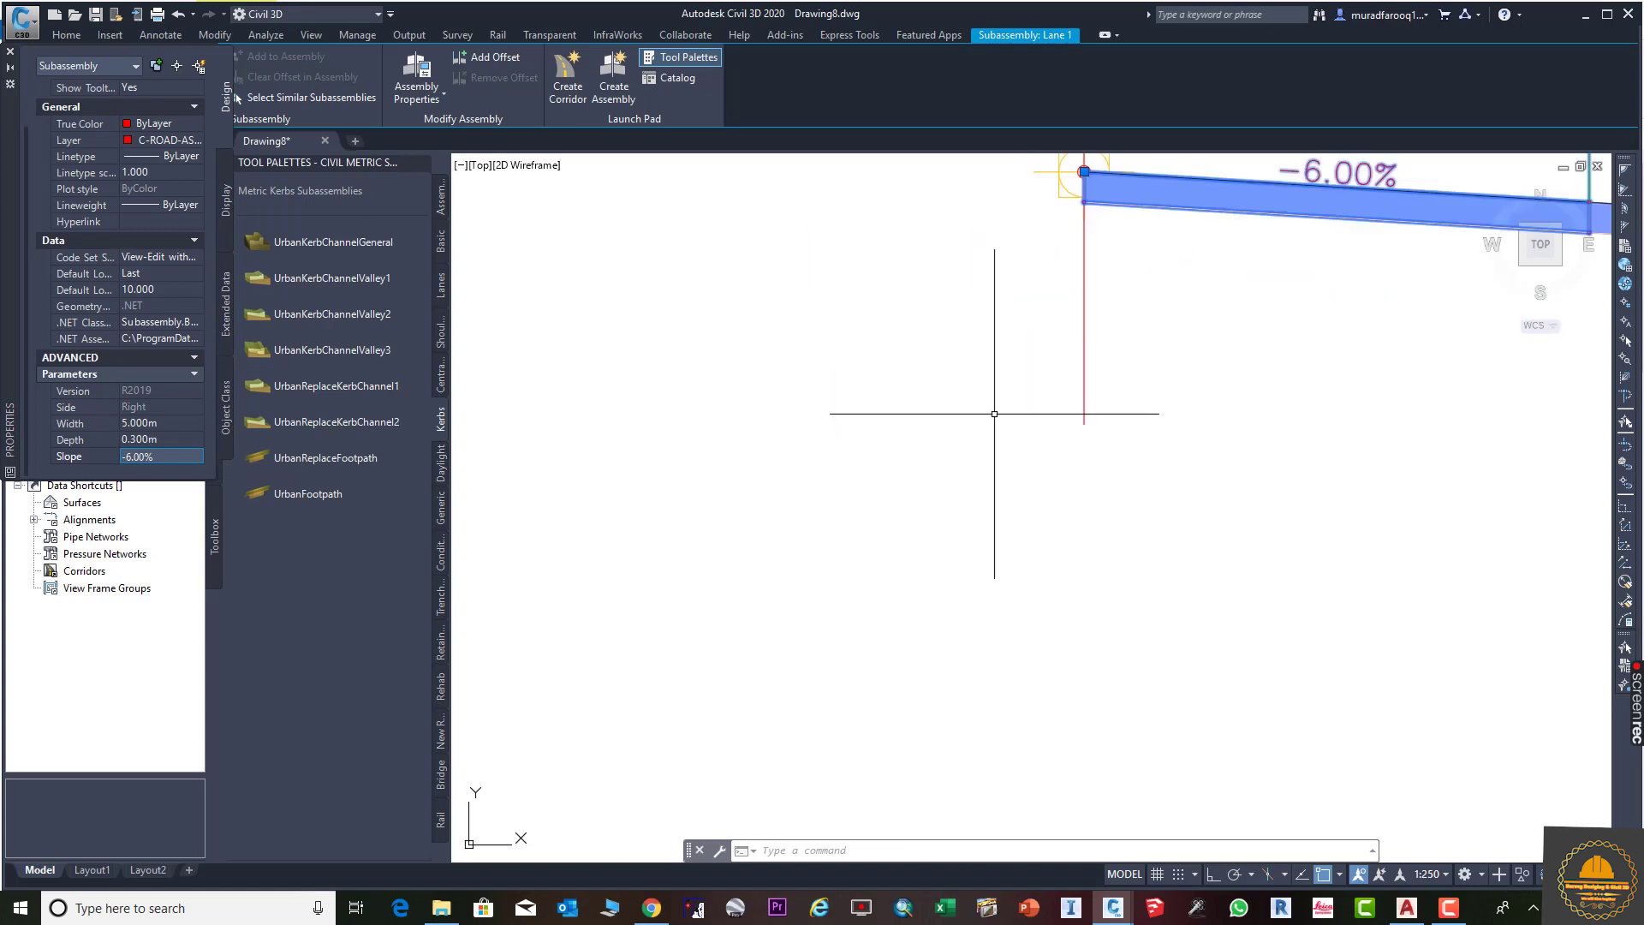
middle_click_drag(990, 414, 810, 493)
key("Escape")
scroll(1020, 466, "down", 2)
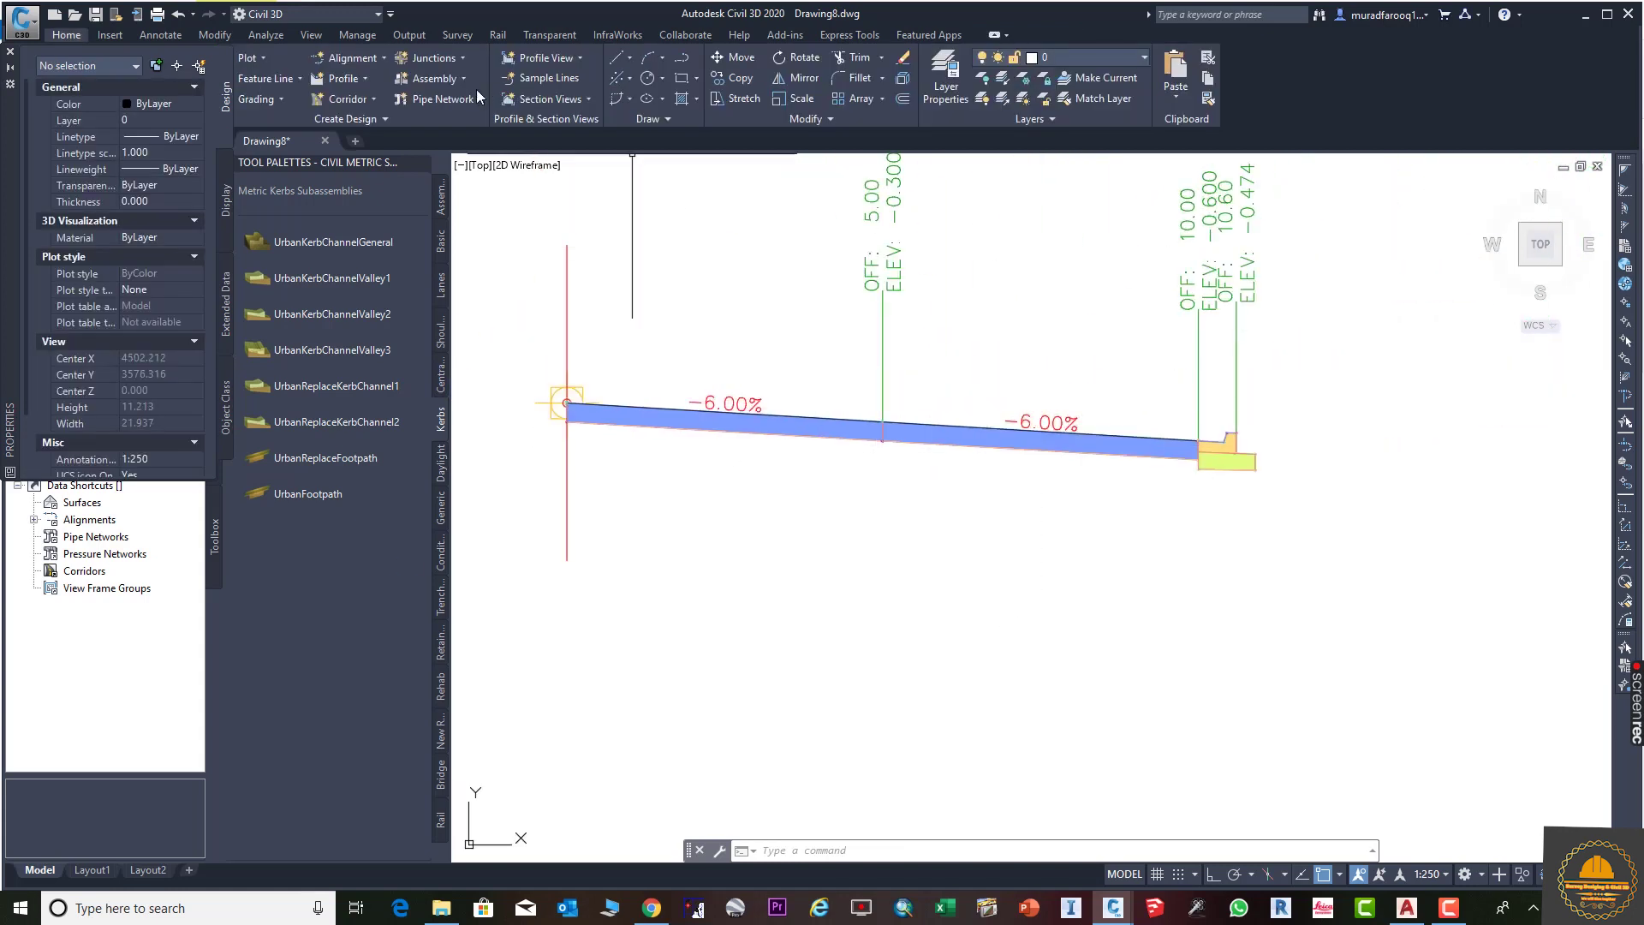
mouse_move(1188, 416)
middle_mouse_down()
mouse_move(1503, 442)
mouse_move(1283, 428)
mouse_move(1336, 477)
middle_mouse_up()
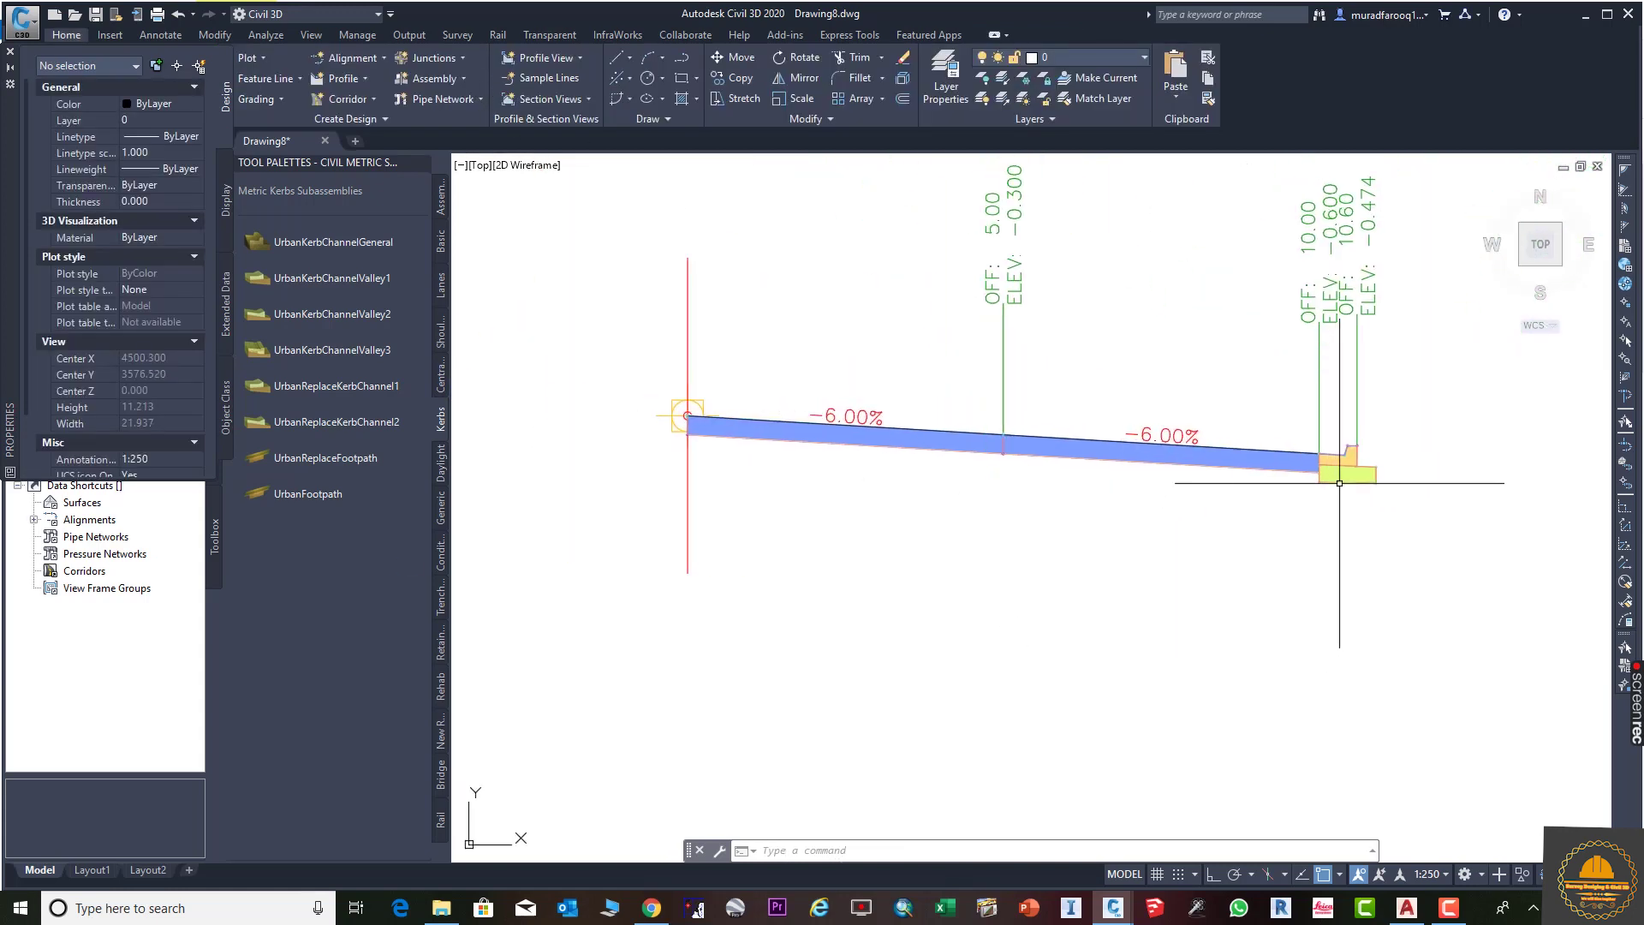
left_click(1336, 478)
key("Escape")
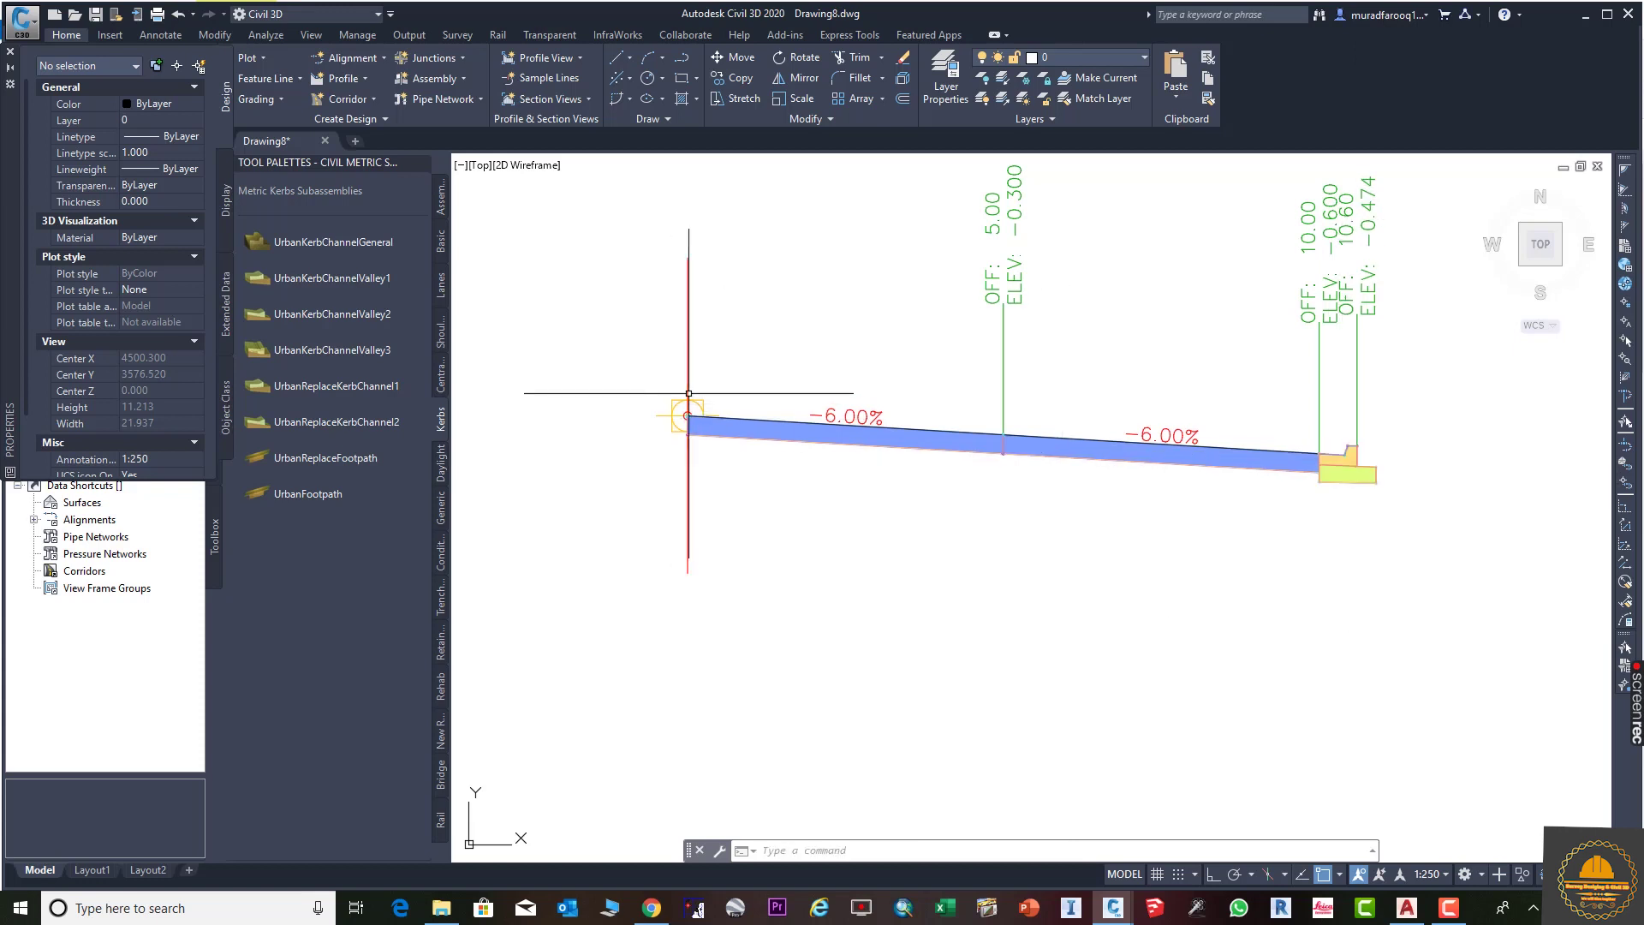
middle_click_drag(691, 417, 894, 447)
middle_click_drag(1266, 495, 1200, 495)
left_click(1482, 488)
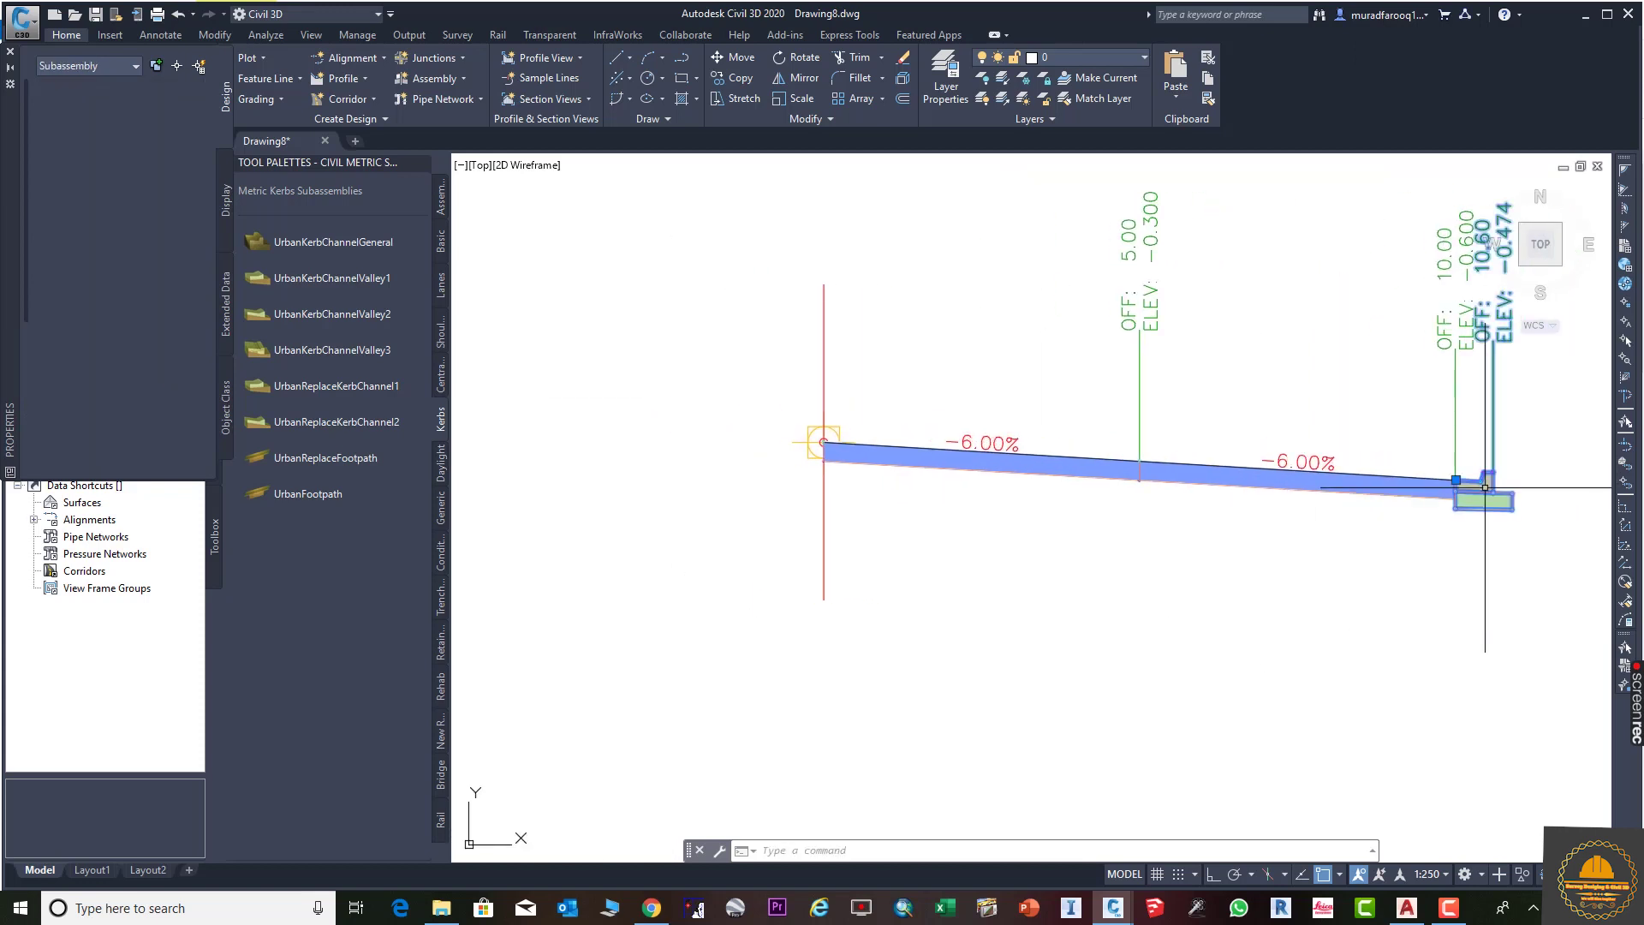
Window-select both lanes and the kerb-channel and mirror them about the assembly marker to the left.
left_click(1329, 485)
left_click(1179, 467)
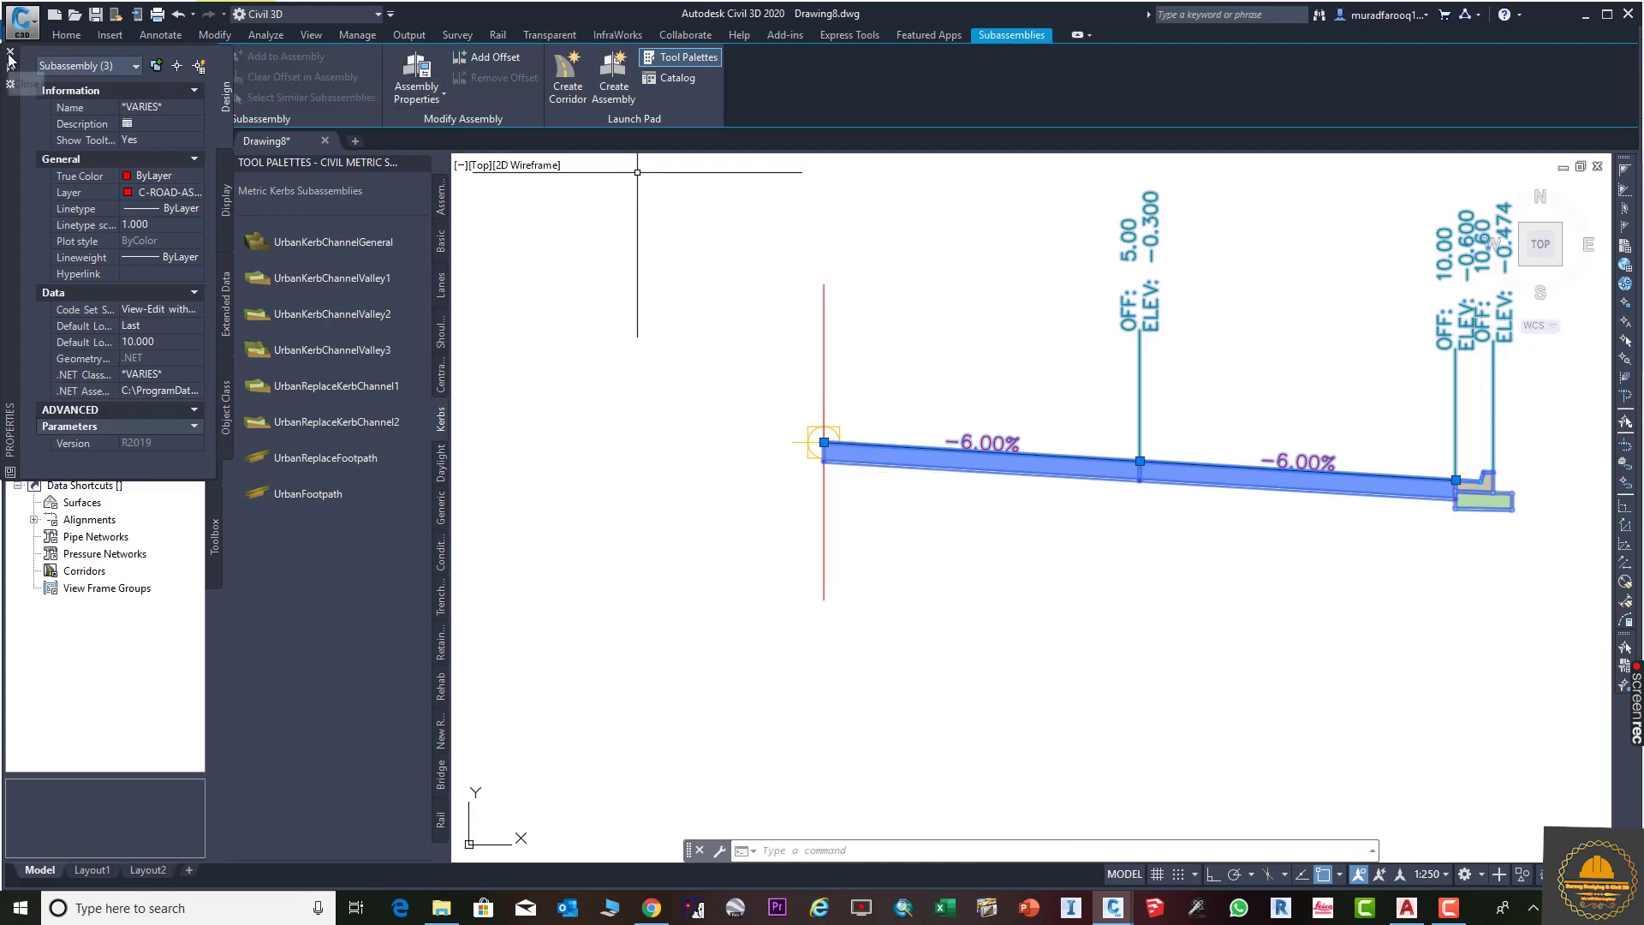
left_click(11, 54)
left_click(205, 103)
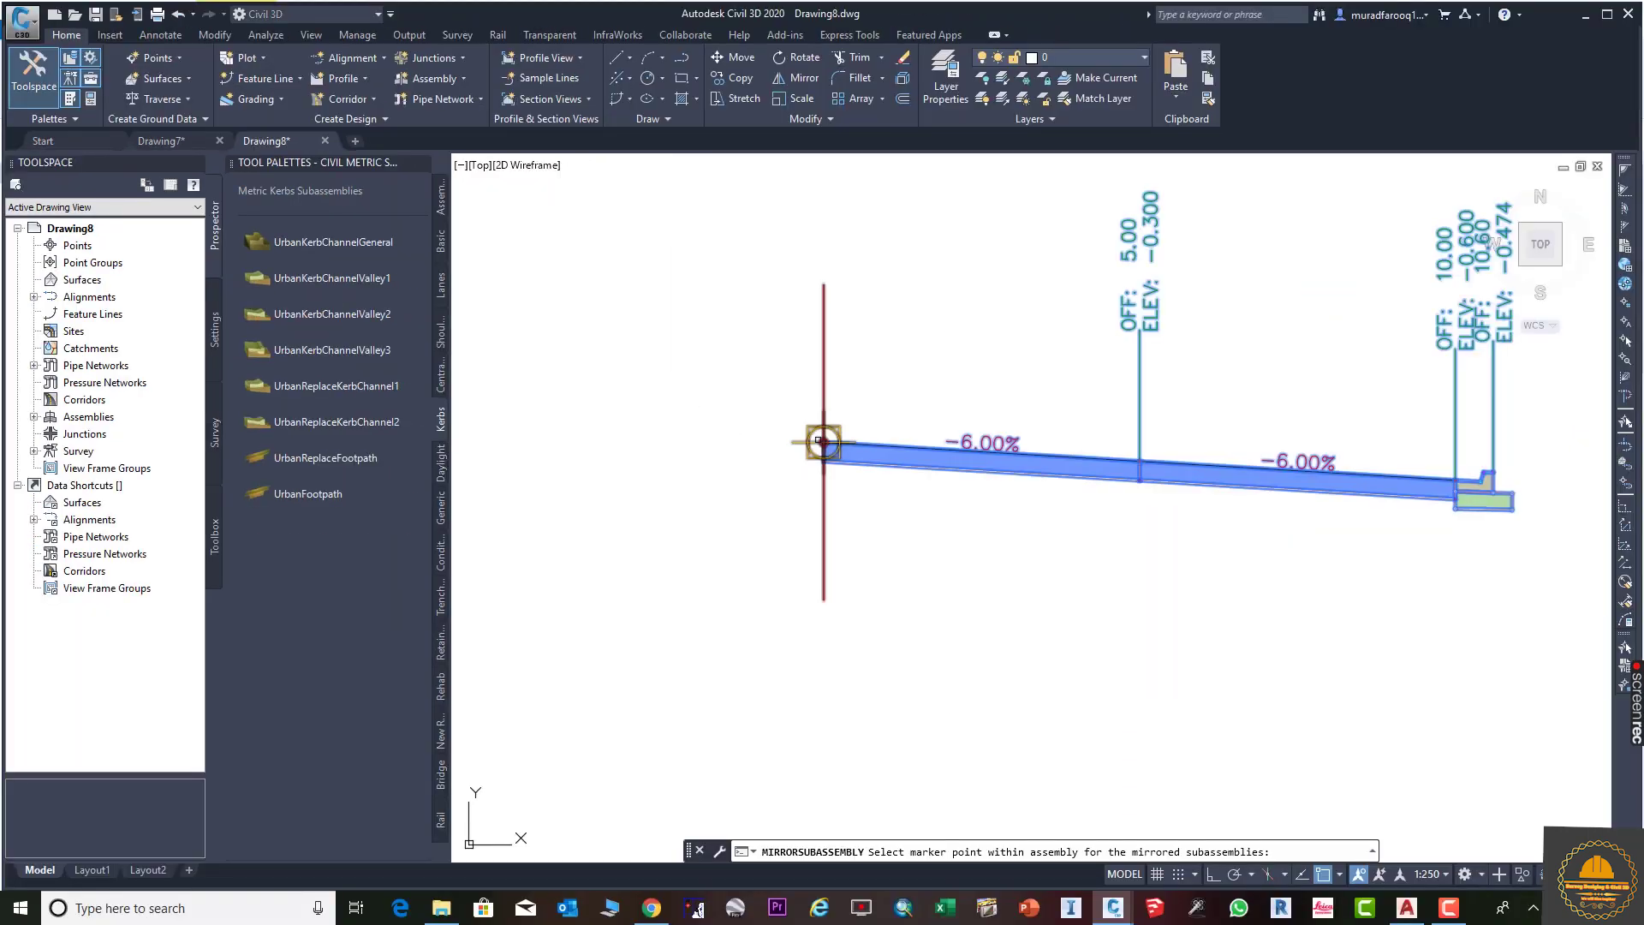
left_click(824, 442)
scroll(897, 510, "down", 3)
key("Escape")
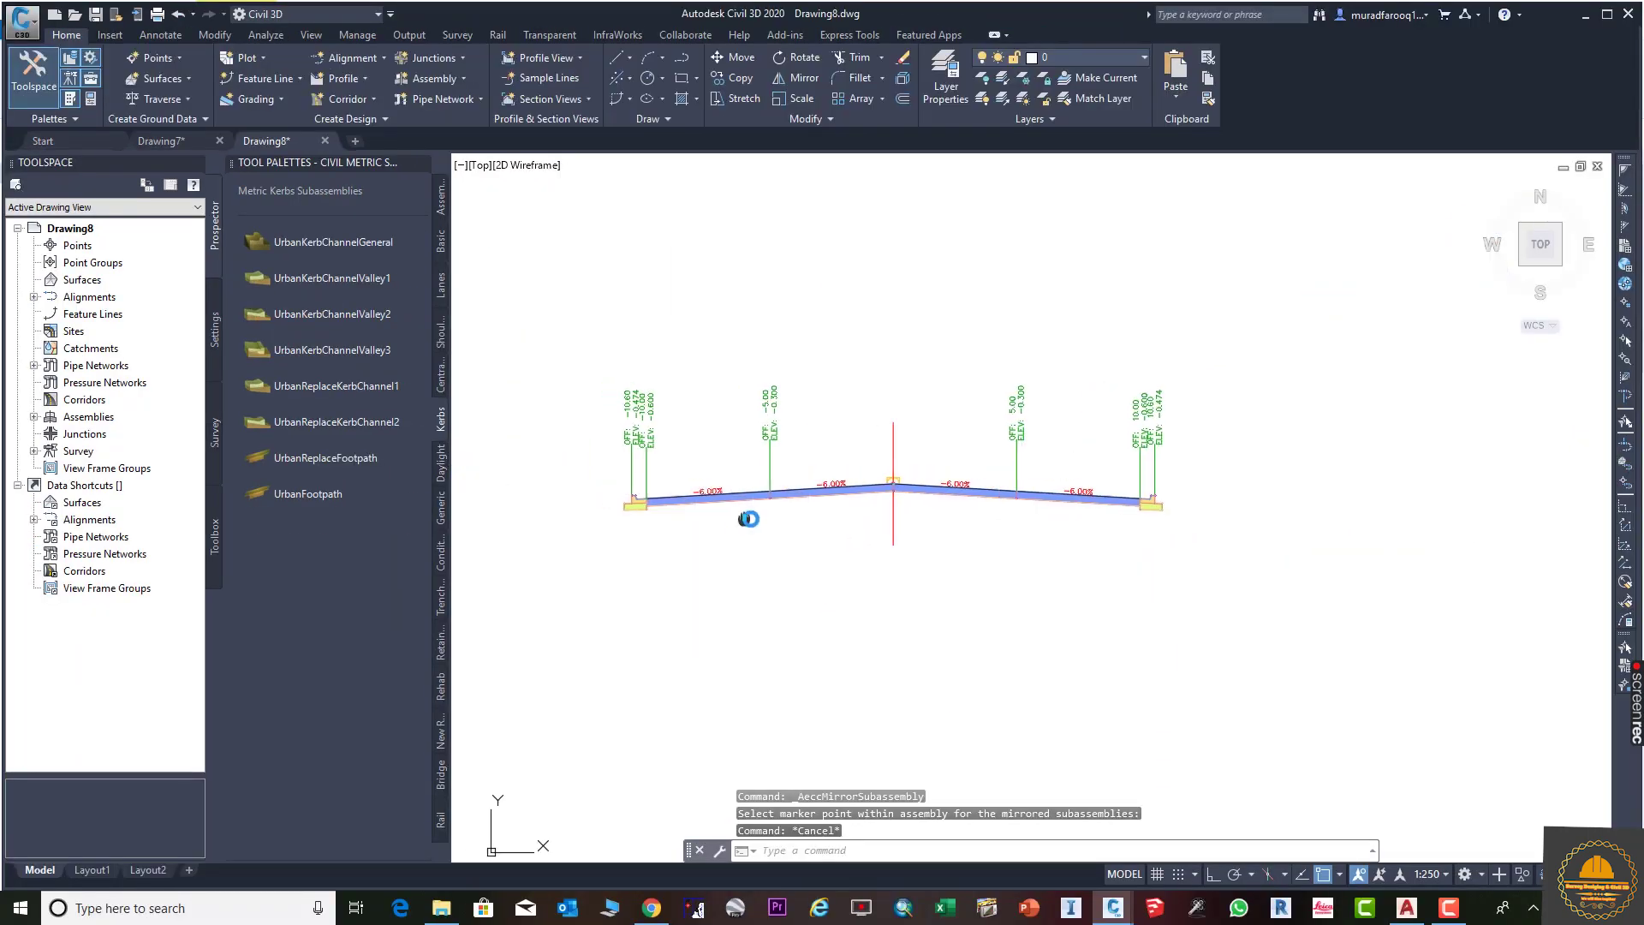
scroll(811, 525, "up", 2)
scroll(811, 525, "up", 2)
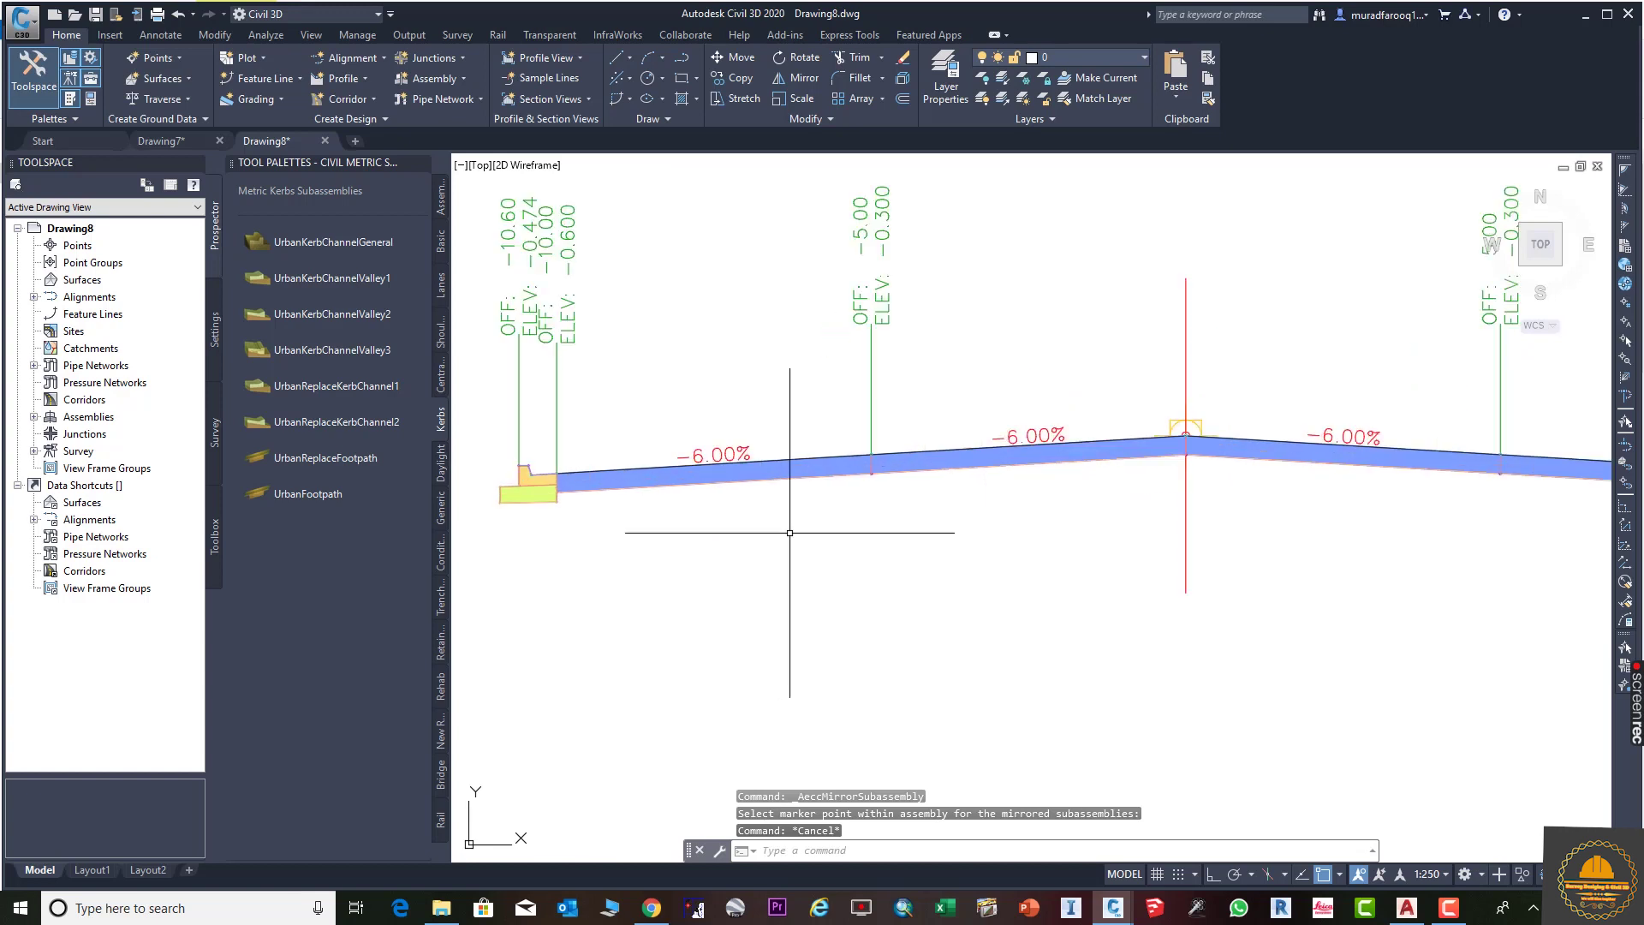
middle_click_drag(788, 557, 848, 536)
scroll(951, 538, "down", 2)
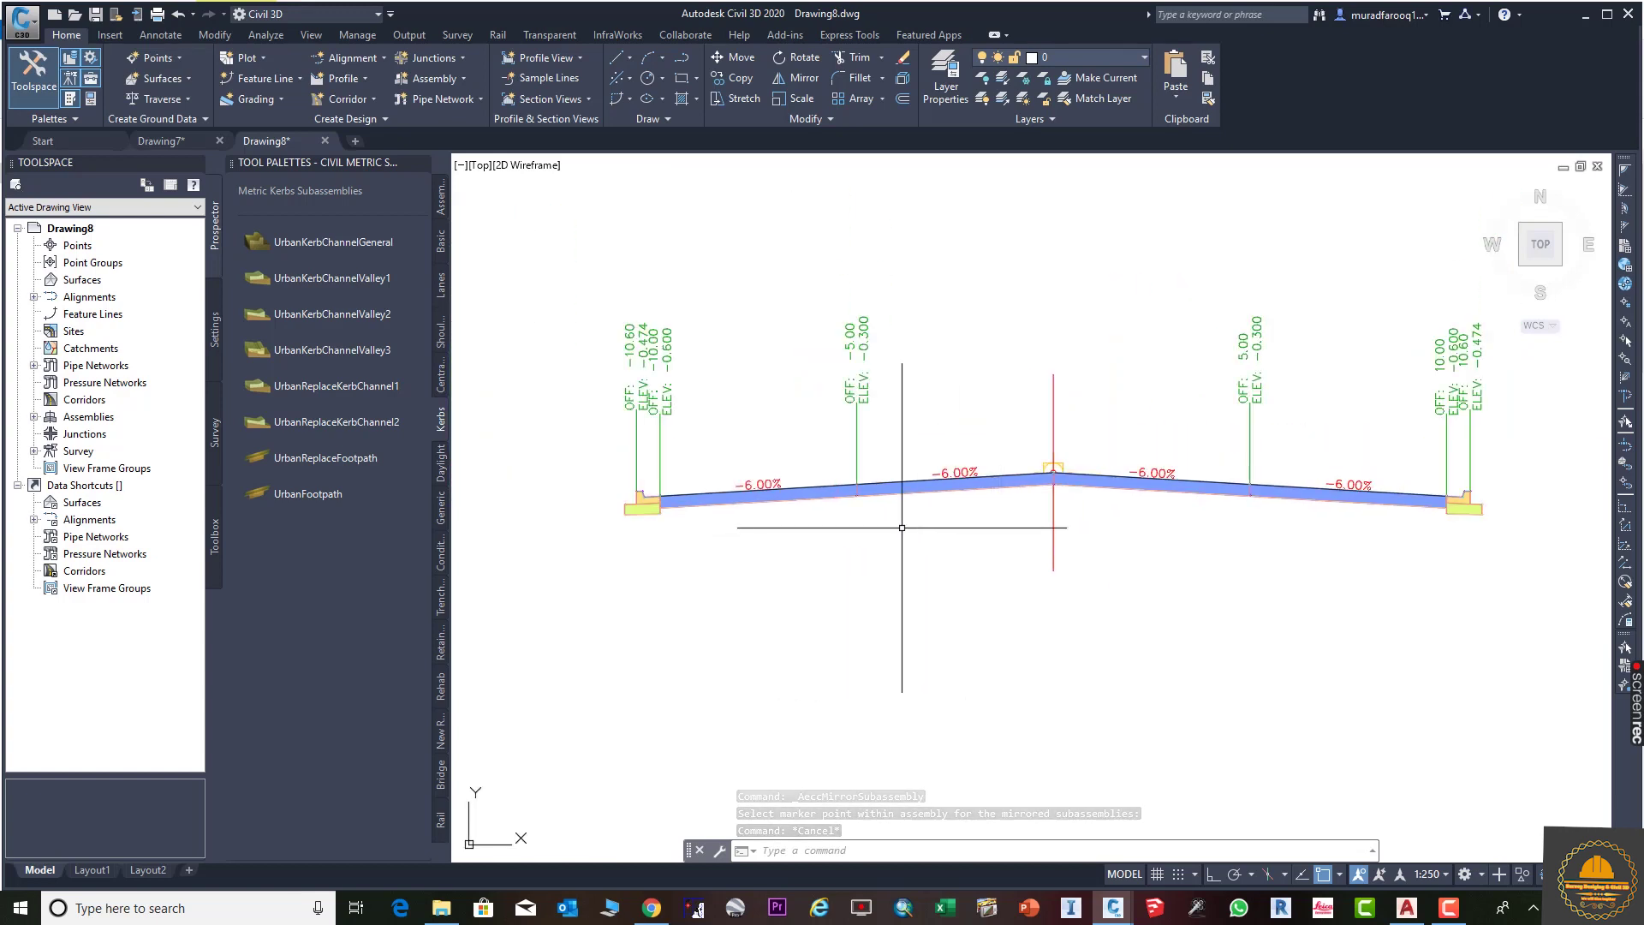
middle_click_drag(1238, 548, 1182, 552)
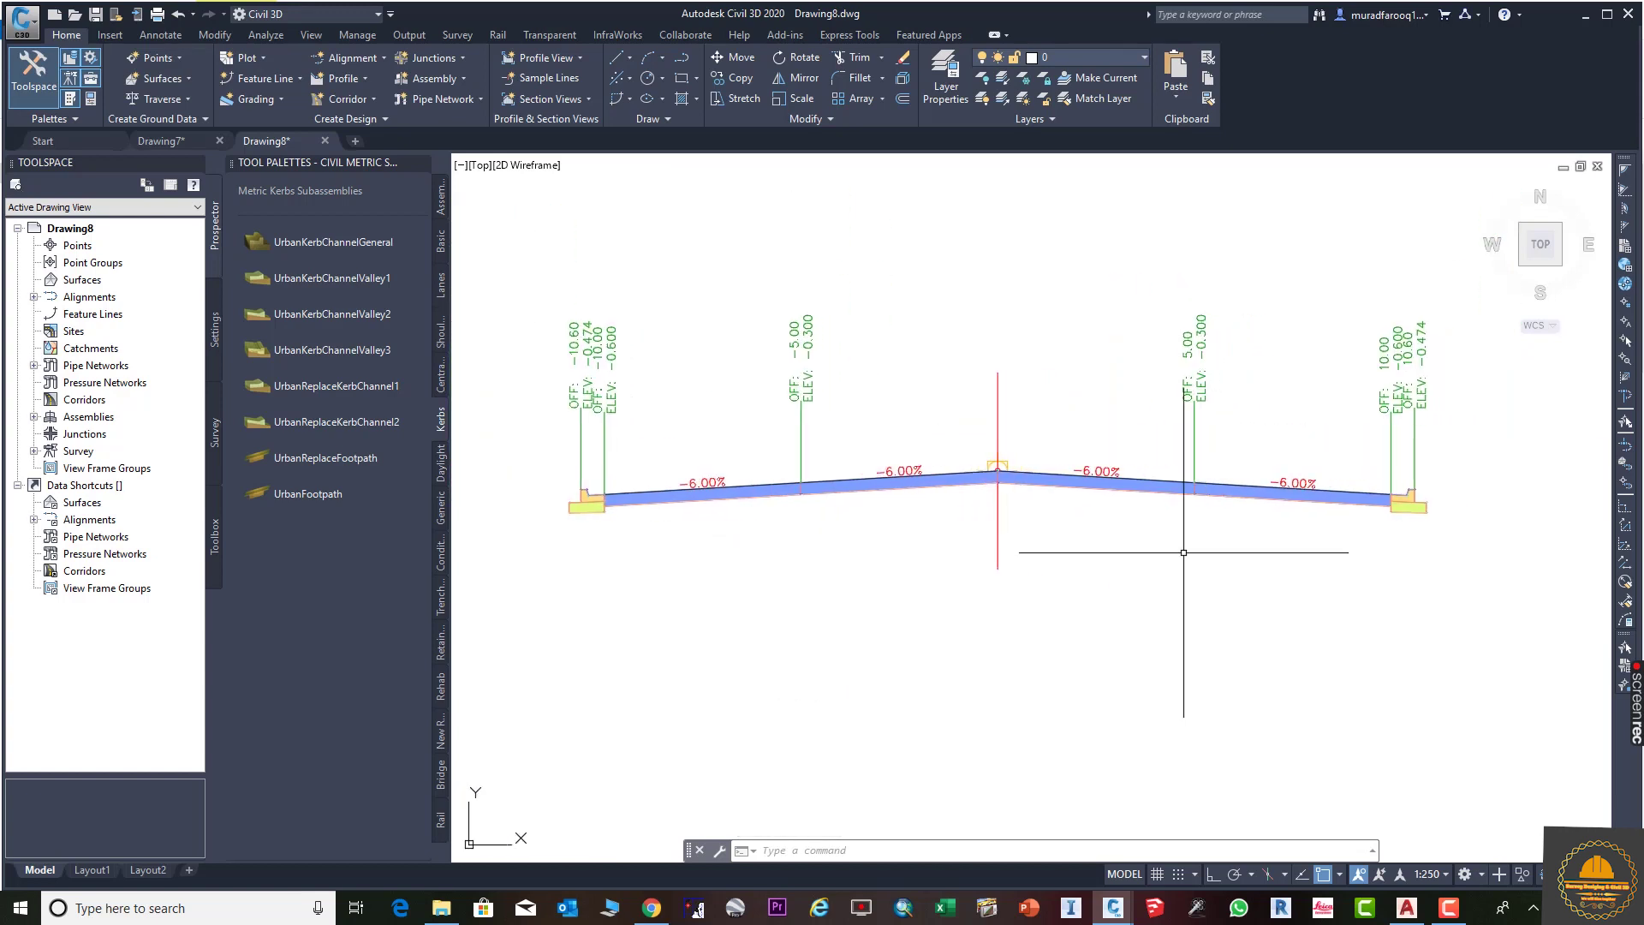